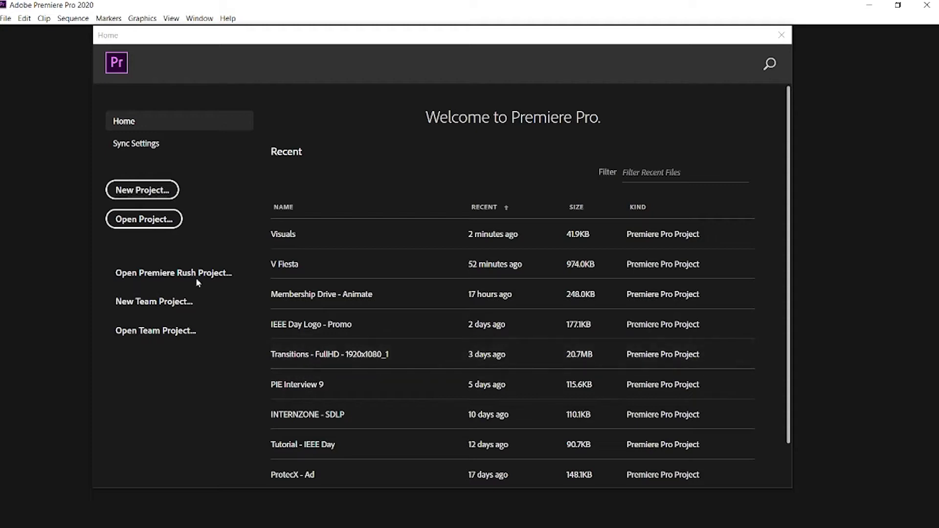
- Create a new project named "Our First Video" in the default location, keeping the default general, scratch disk and ingest settings
{"action": "left_click", "coordinate": [147, 190]}
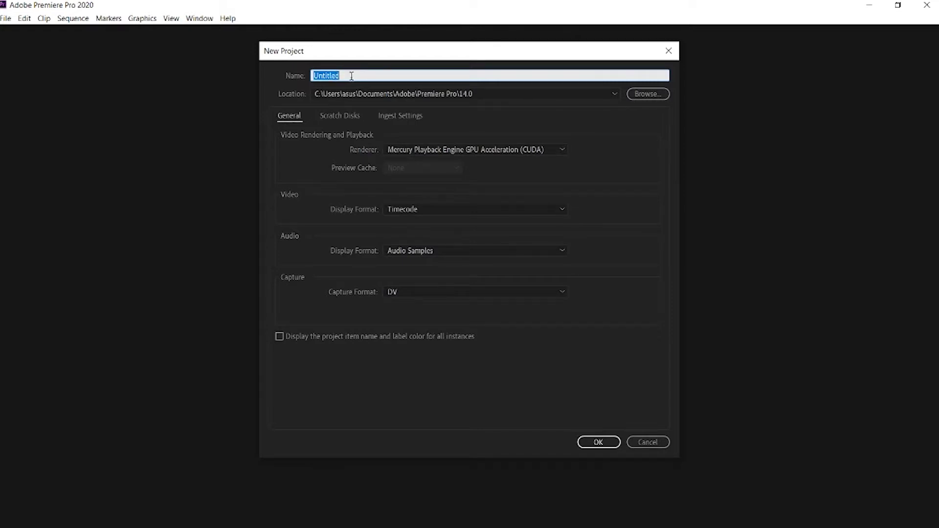
{"action": "type", "text": "OuR"}
{"action": "key", "text": "BackSpace"}
{"action": "type", "text": "r First Video"}
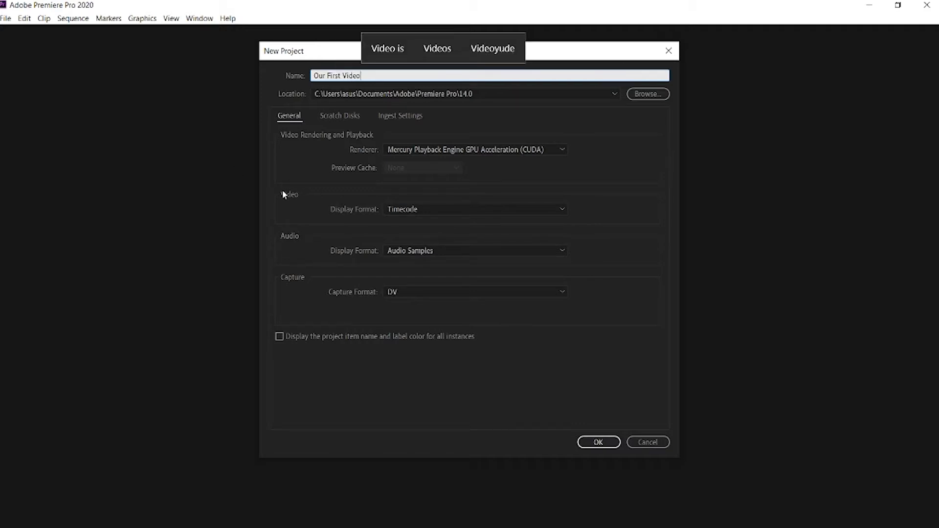
{"action": "left_click", "coordinate": [358, 117]}
{"action": "left_click", "coordinate": [400, 116]}
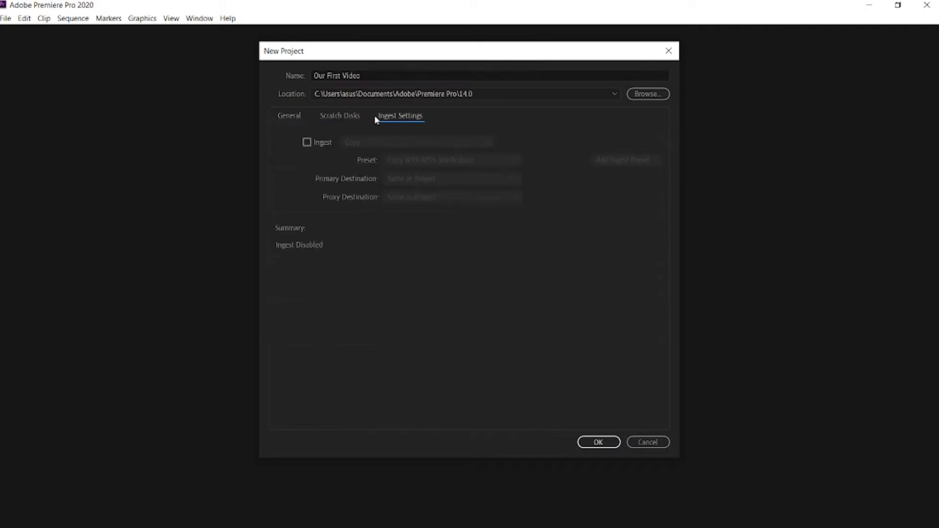
{"action": "left_click", "coordinate": [293, 117]}
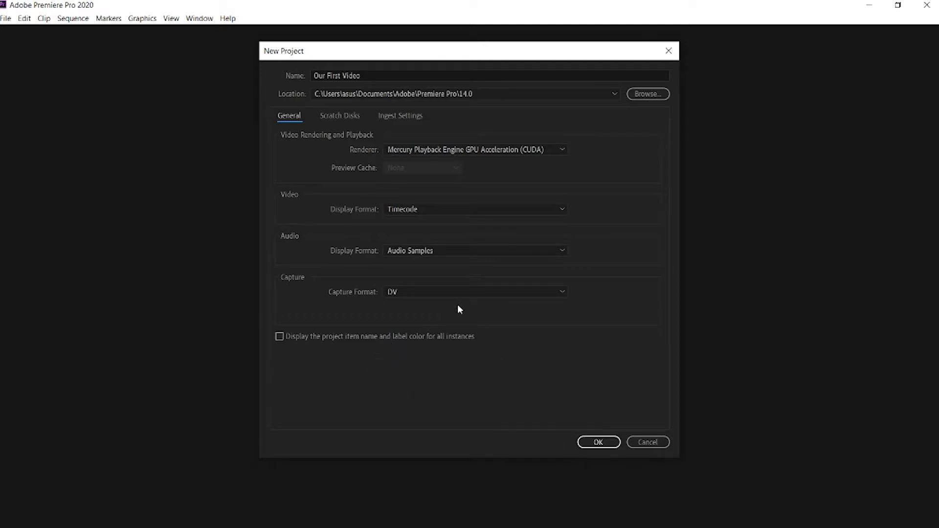
{"action": "left_click", "coordinate": [595, 442]}
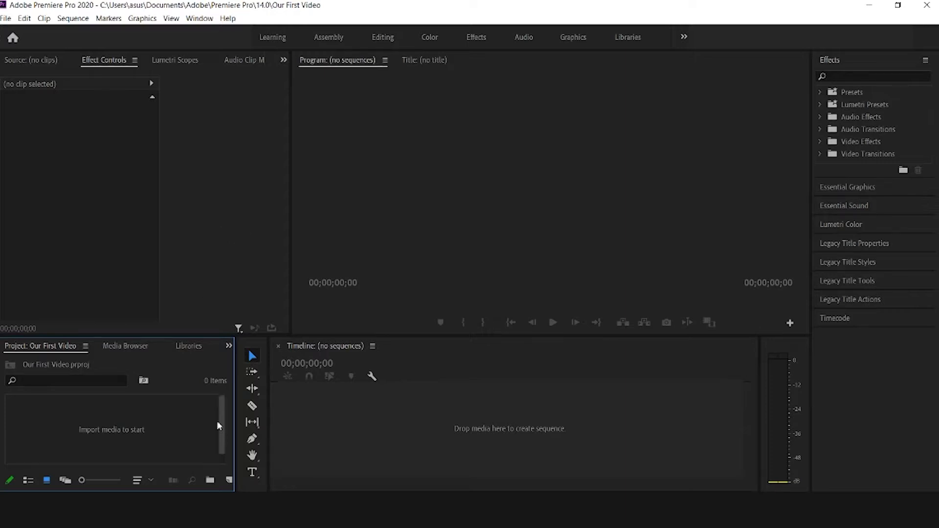
{"action": "left_click", "coordinate": [228, 246]}
{"action": "left_click", "coordinate": [557, 248]}
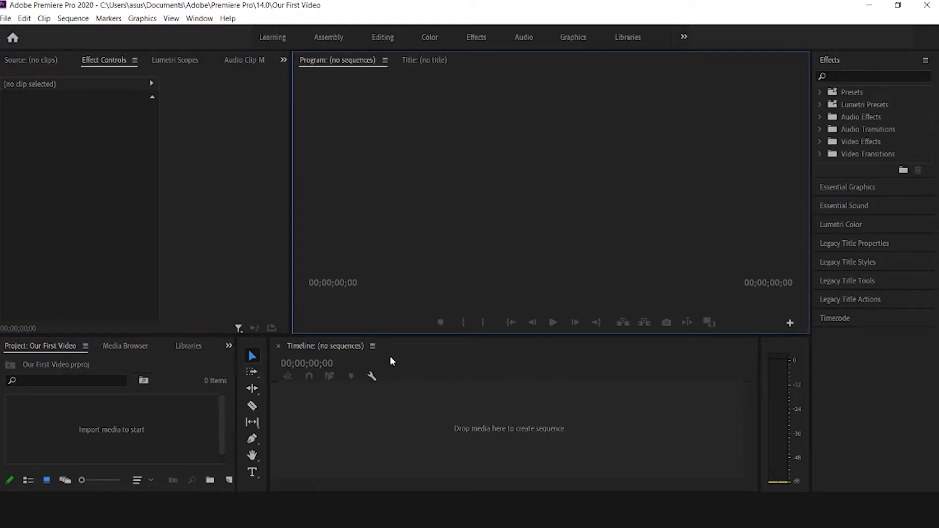
{"action": "left_click", "coordinate": [307, 342]}
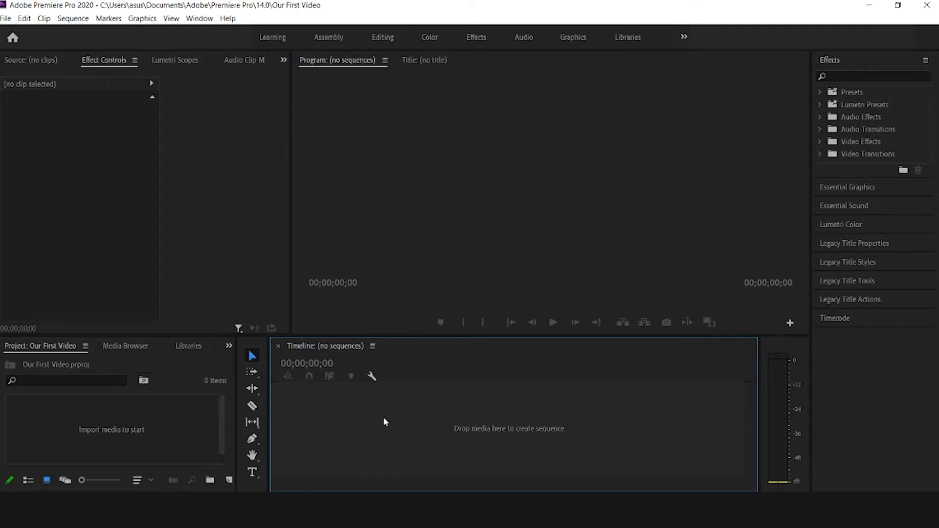
{"action": "left_click", "coordinate": [183, 377]}
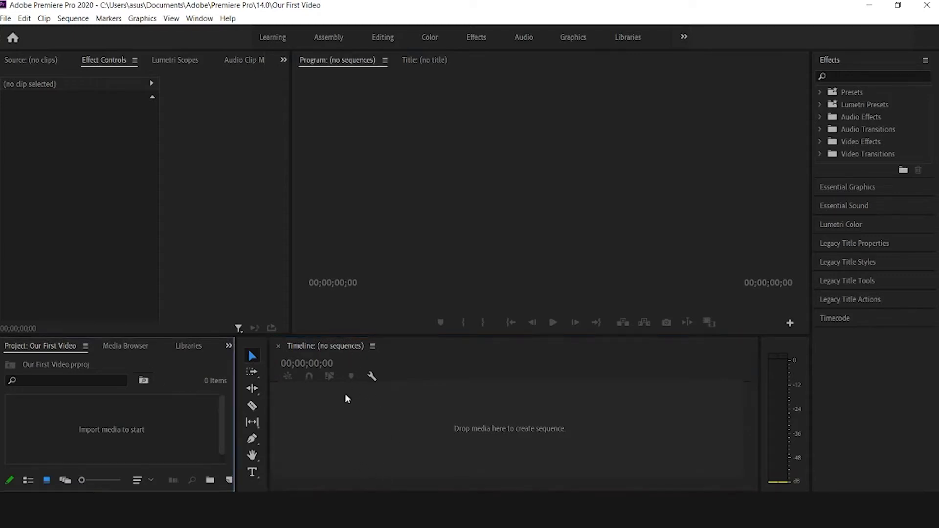
{"action": "left_click", "coordinate": [431, 363]}
- Import Visual 1 to Visual 4 and the motivational background music file from the Desktop's Tutorials folder into the project
{"action": "left_click", "coordinate": [177, 367]}
{"action": "double_click", "coordinate": [154, 419]}
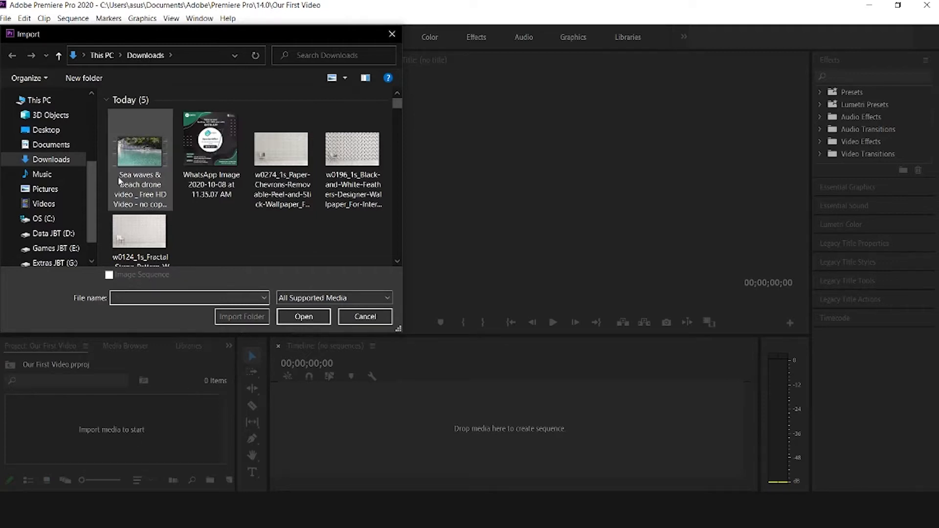
{"action": "scroll", "coordinate": [69, 216], "scroll_direction": "up", "scroll_amount": 3}
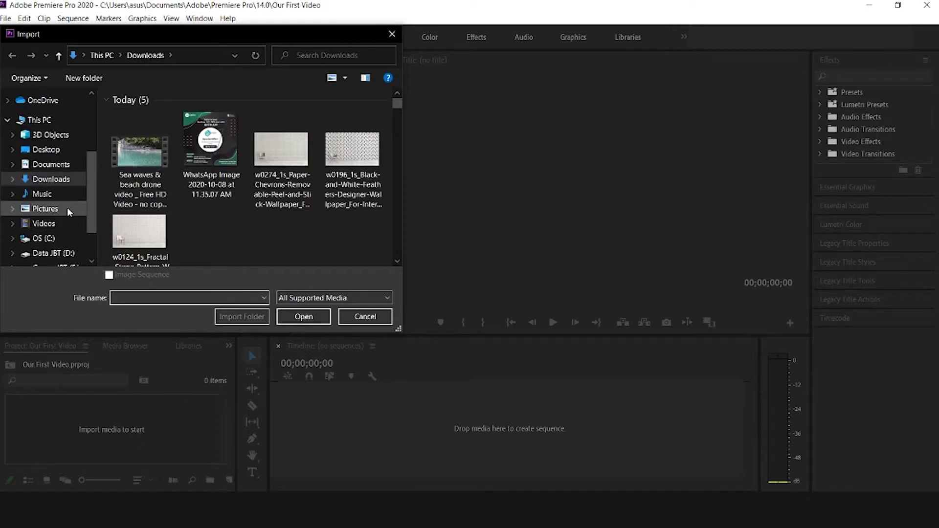
{"action": "scroll", "coordinate": [68, 212], "scroll_direction": "up", "scroll_amount": 3}
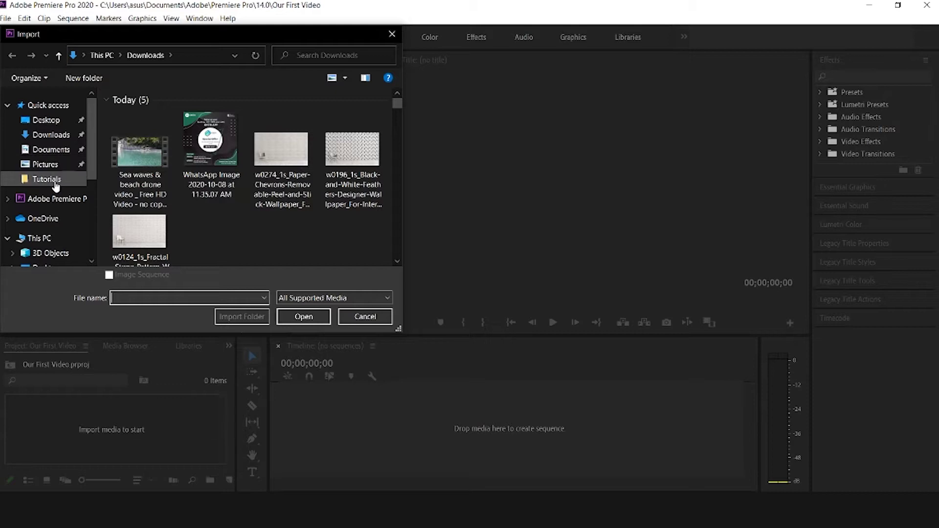
{"action": "scroll", "coordinate": [48, 215], "scroll_direction": "down", "scroll_amount": 8}
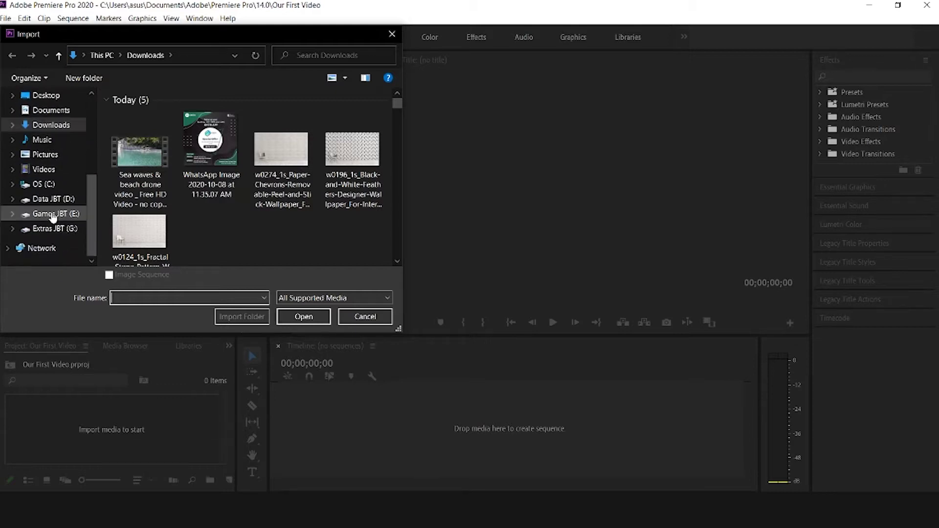
{"action": "left_click", "coordinate": [44, 96]}
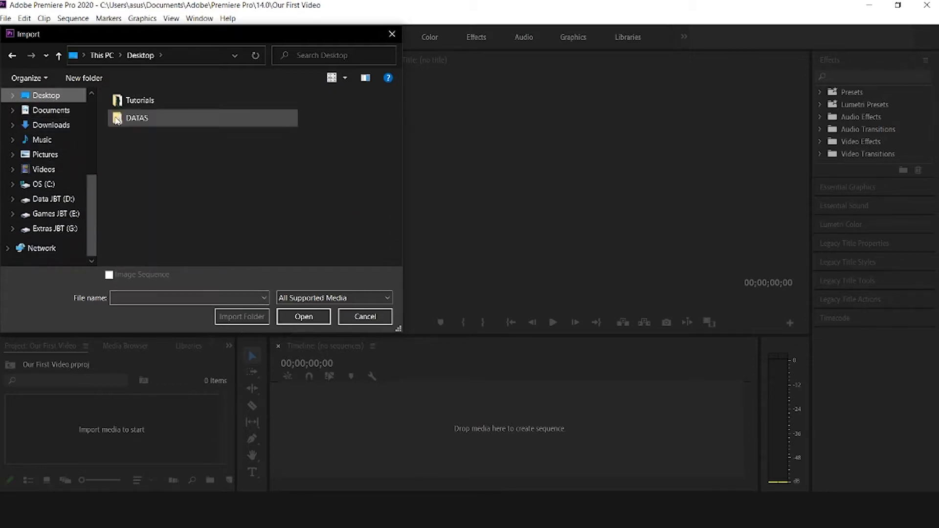
{"action": "double_click", "coordinate": [131, 101]}
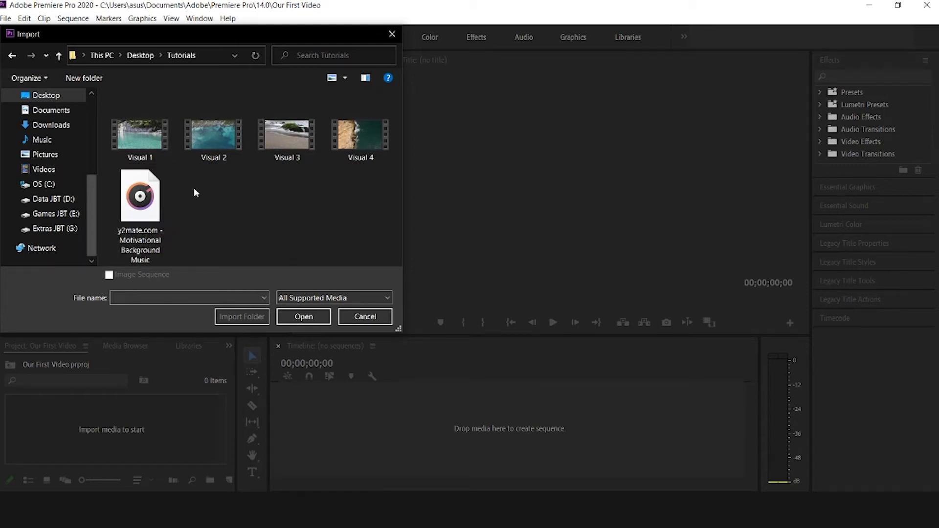
{"action": "left_click_drag", "start_coordinate": [102, 93], "coordinate": [341, 219]}
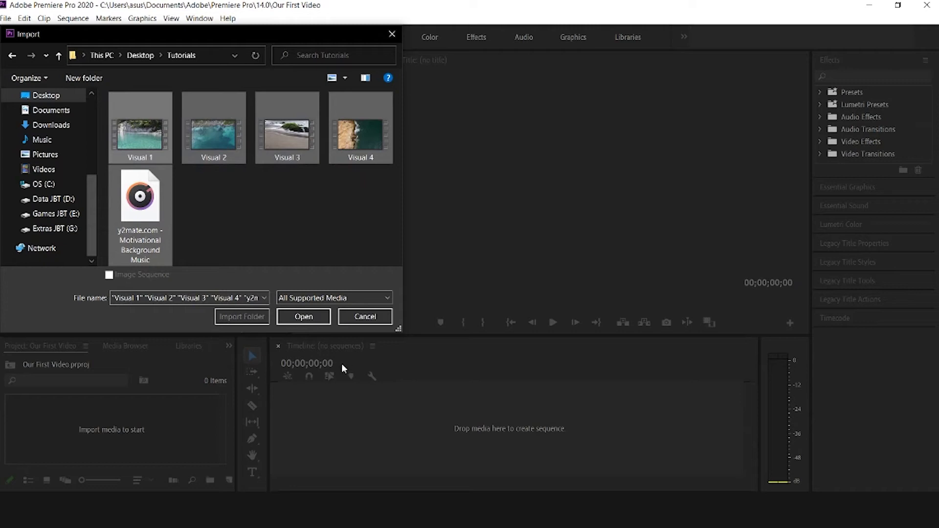
{"action": "left_click", "coordinate": [308, 322]}
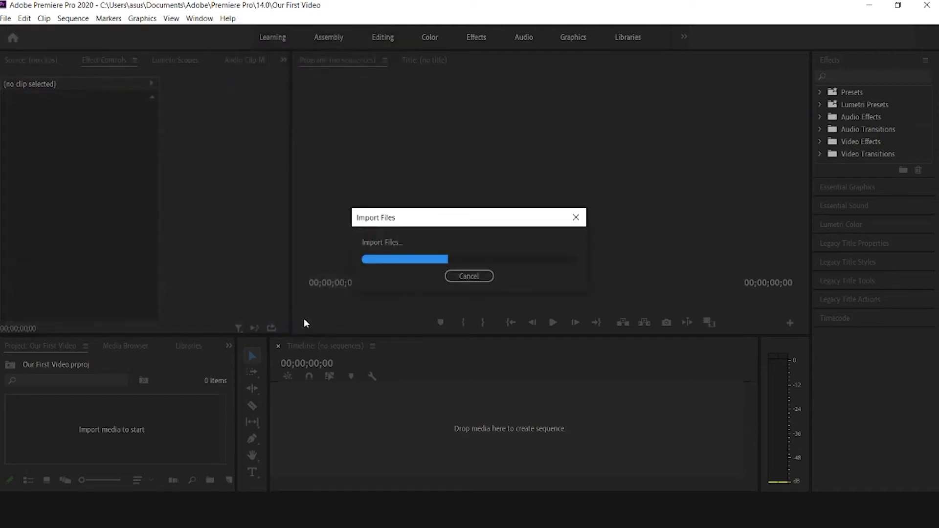
- Look through the thumbnails of the imported clips in the project, from Visual 1 to Visual 4
{"action": "left_click", "coordinate": [182, 433]}
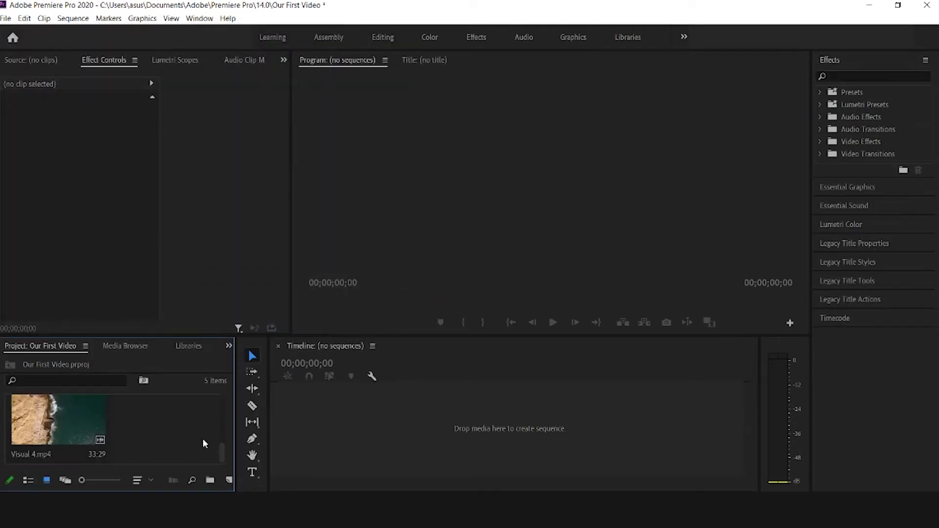
{"action": "left_click_drag", "start_coordinate": [219, 456], "coordinate": [222, 392]}
{"action": "left_click", "coordinate": [218, 436]}
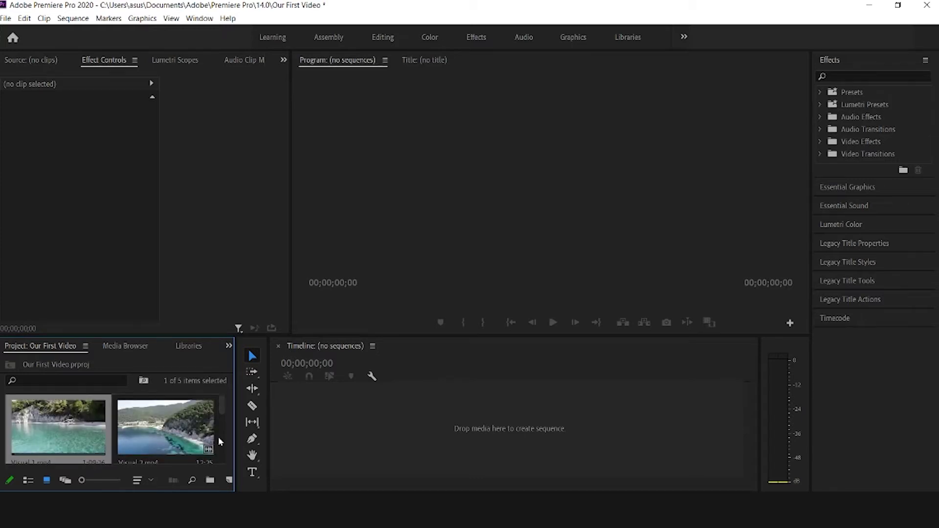
{"action": "left_click", "coordinate": [69, 424]}
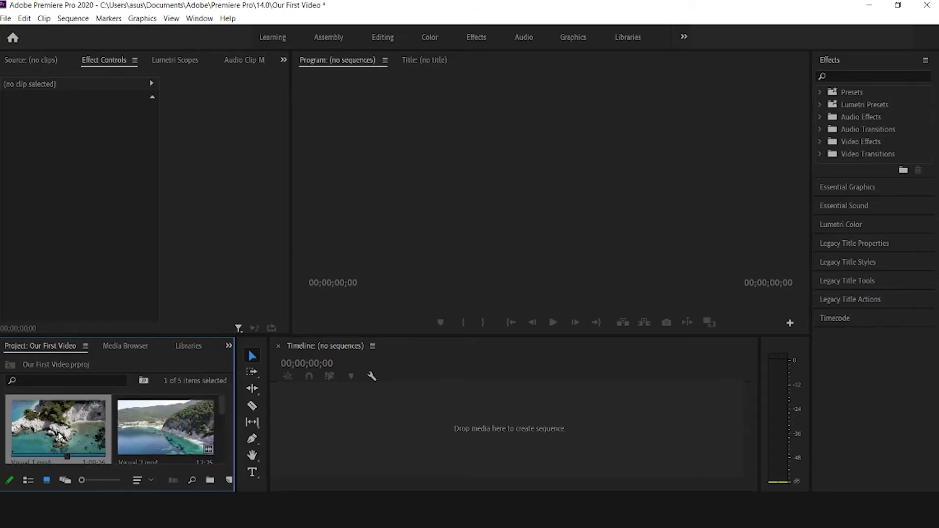
{"action": "left_click_drag", "start_coordinate": [222, 396], "coordinate": [223, 461]}
{"action": "left_click", "coordinate": [184, 449]}
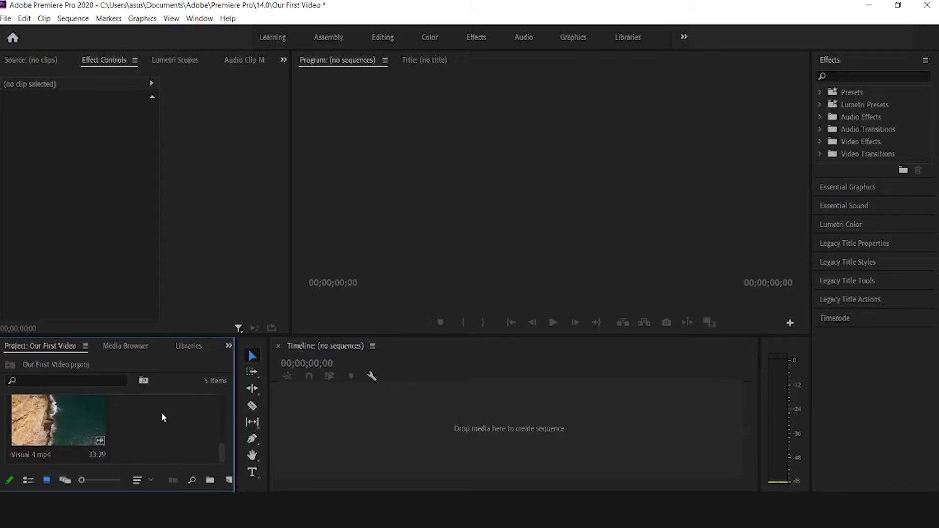
{"action": "left_click_drag", "start_coordinate": [221, 449], "coordinate": [221, 386]}
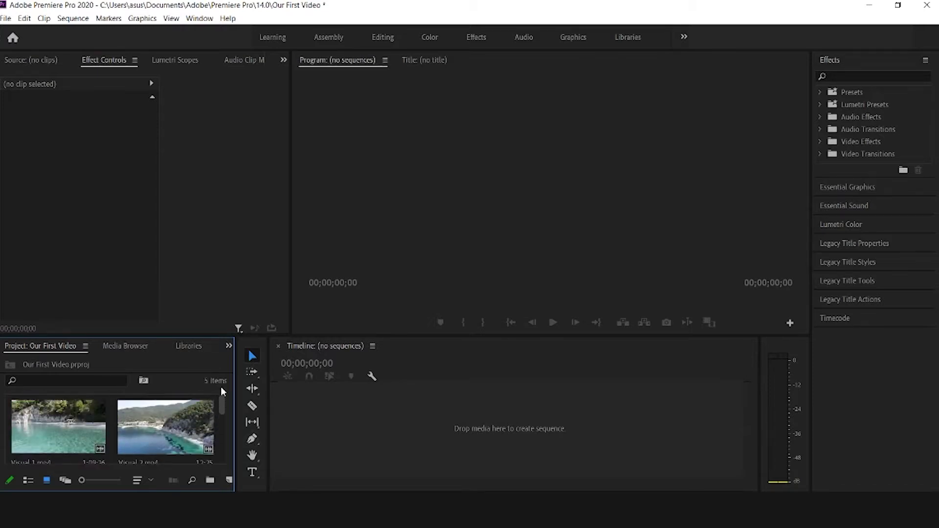
{"action": "left_click", "coordinate": [62, 430]}
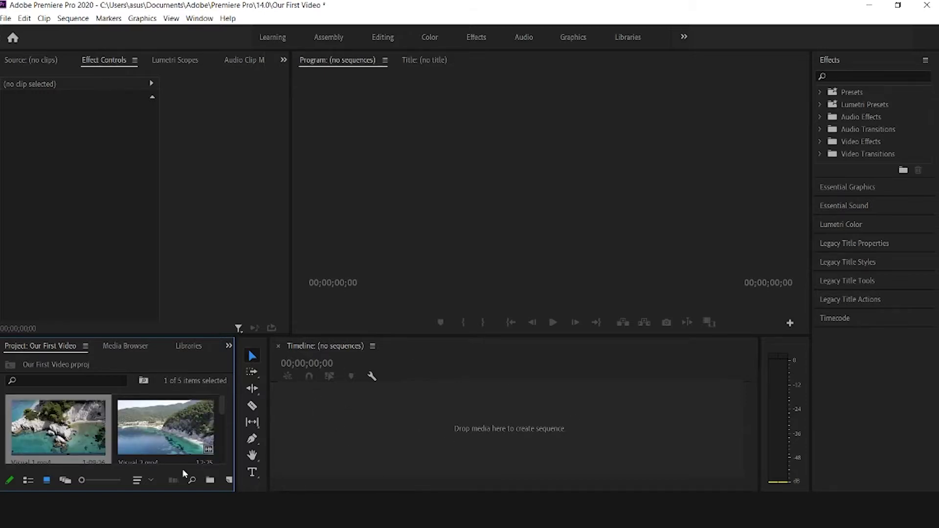
{"action": "scroll", "coordinate": [189, 402], "scroll_direction": "down", "scroll_amount": 4}
{"action": "scroll", "coordinate": [176, 422], "scroll_direction": "up", "scroll_amount": 4}
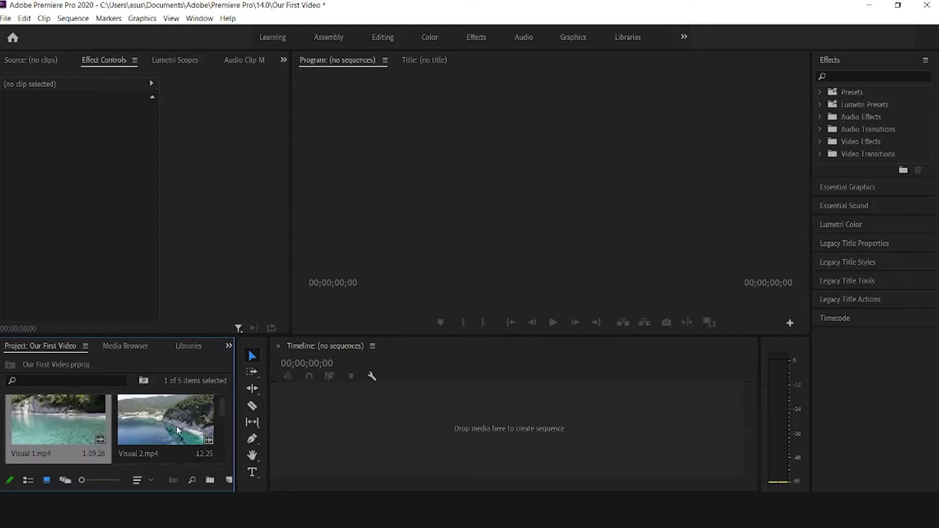
{"action": "scroll", "coordinate": [122, 424], "scroll_direction": "down", "scroll_amount": 2}
{"action": "scroll", "coordinate": [122, 423], "scroll_direction": "up", "scroll_amount": 2}
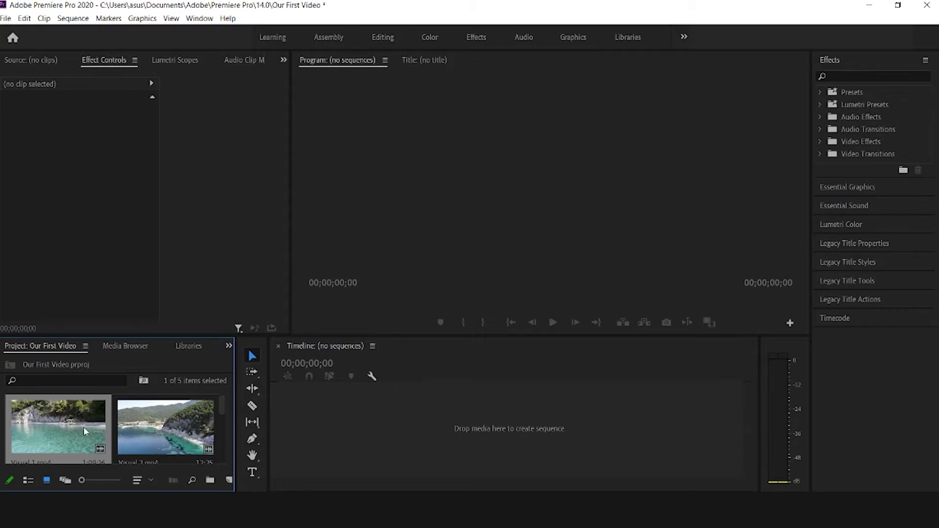
- Create a sequence by placing Visual 1.mp4 on the empty timeline, and preview it before returning the playhead to the start
{"action": "left_click_drag", "start_coordinate": [52, 418], "coordinate": [461, 416]}
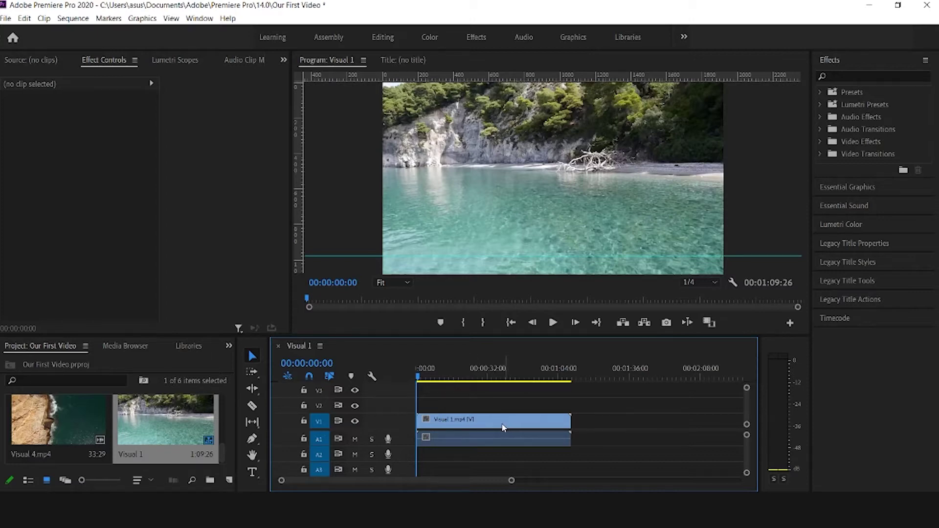
{"action": "key", "text": "space"}
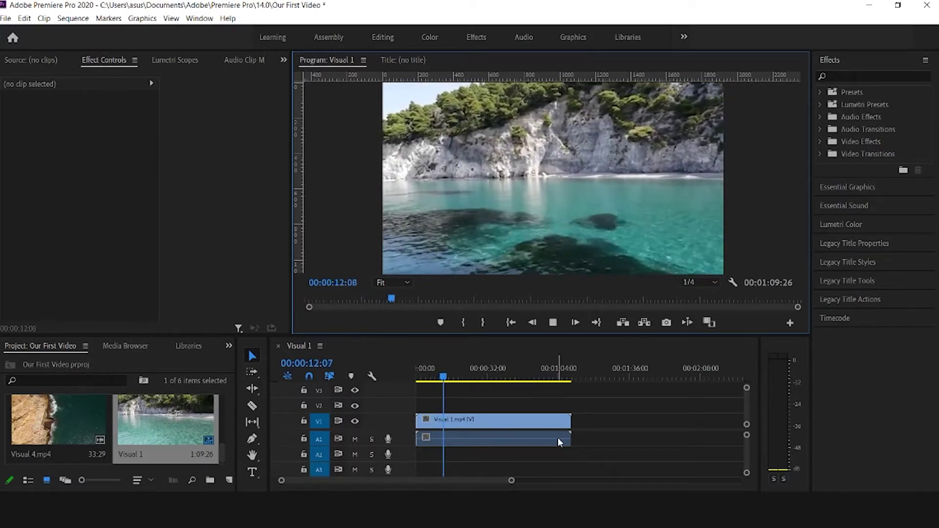
{"action": "left_click", "coordinate": [449, 378]}
{"action": "left_click_drag", "start_coordinate": [449, 378], "coordinate": [417, 378]}
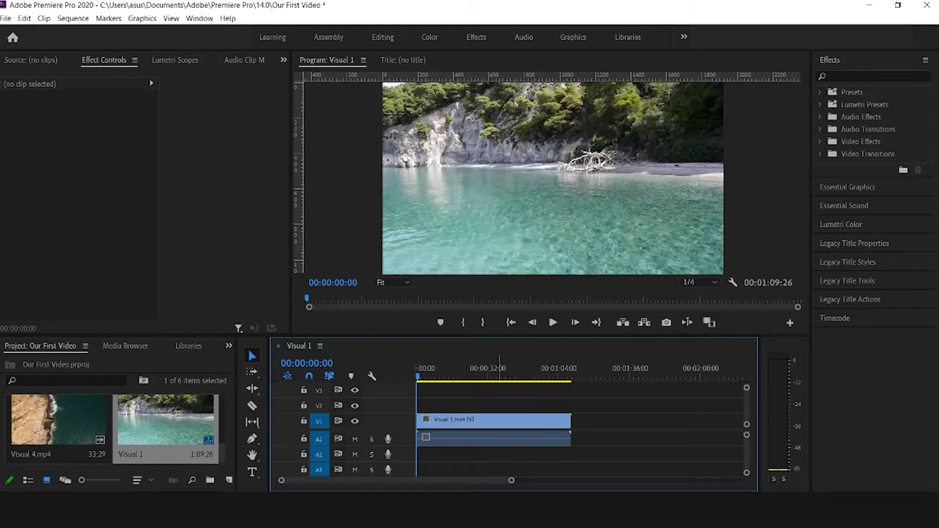
- Try a horizontal position of 964 and a different scale on the Visual 1 timeline clip, resetting each parameter
{"action": "left_click", "coordinate": [473, 422]}
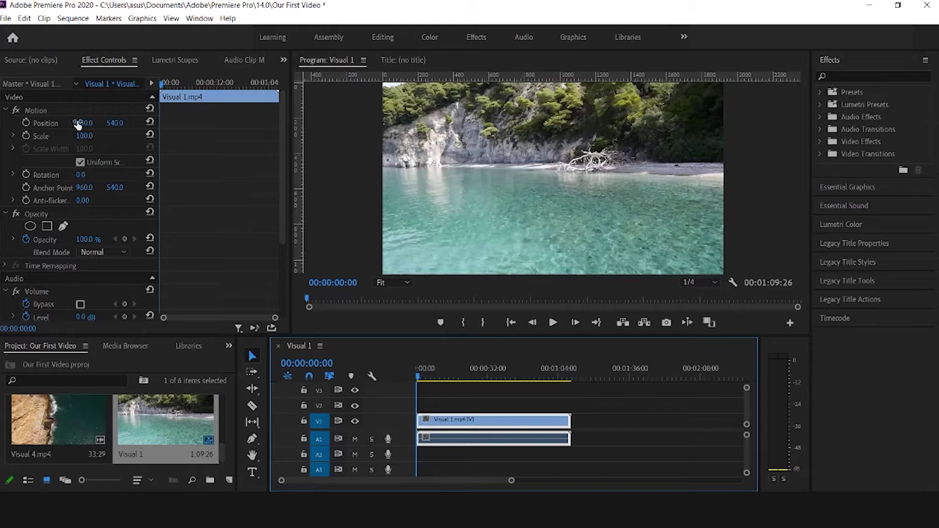
{"action": "mouse_move", "coordinate": [85, 123]}
{"action": "left_mouse_down"}
{"action": "mouse_move", "coordinate": [364, 123]}
{"action": "mouse_move", "coordinate": [86, 123]}
{"action": "left_mouse_up"}
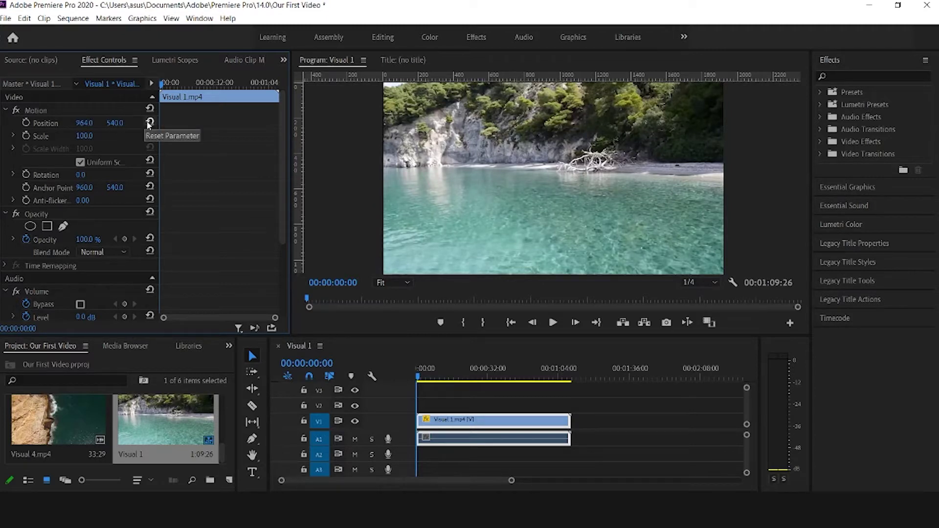
{"action": "left_click", "coordinate": [150, 122]}
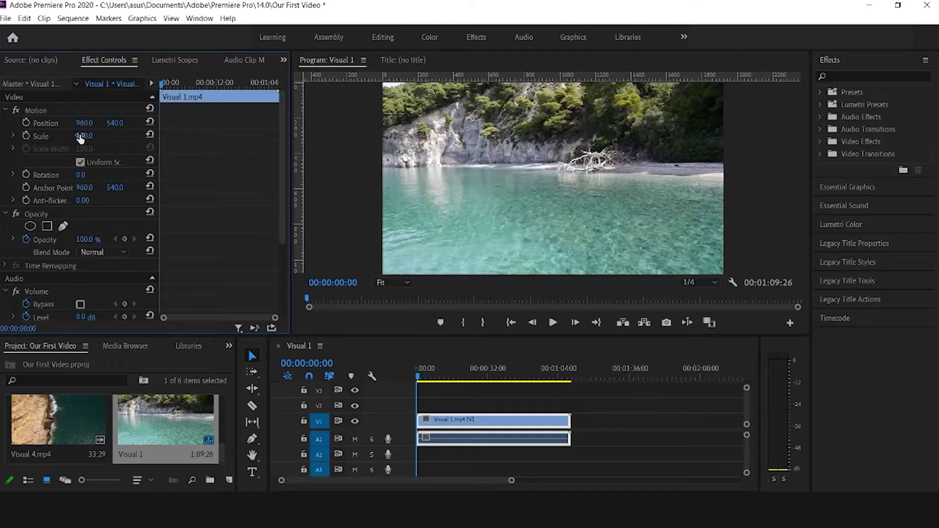
{"action": "left_click_drag", "start_coordinate": [80, 137], "coordinate": [130, 134]}
{"action": "left_click", "coordinate": [150, 136]}
- Try rotating the Visual 1 clip by 7 degrees, and reset its rotation
{"action": "scroll", "coordinate": [234, 166], "scroll_direction": "down", "scroll_amount": 1}
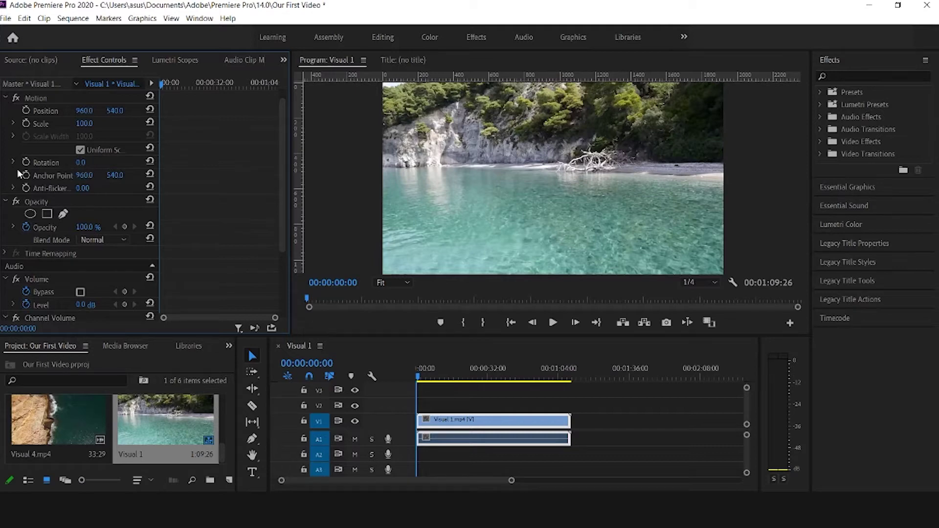
{"action": "mouse_move", "coordinate": [81, 166]}
{"action": "left_mouse_down"}
{"action": "mouse_move", "coordinate": [125, 166]}
{"action": "mouse_move", "coordinate": [0, 167]}
{"action": "mouse_move", "coordinate": [91, 163]}
{"action": "left_mouse_up"}
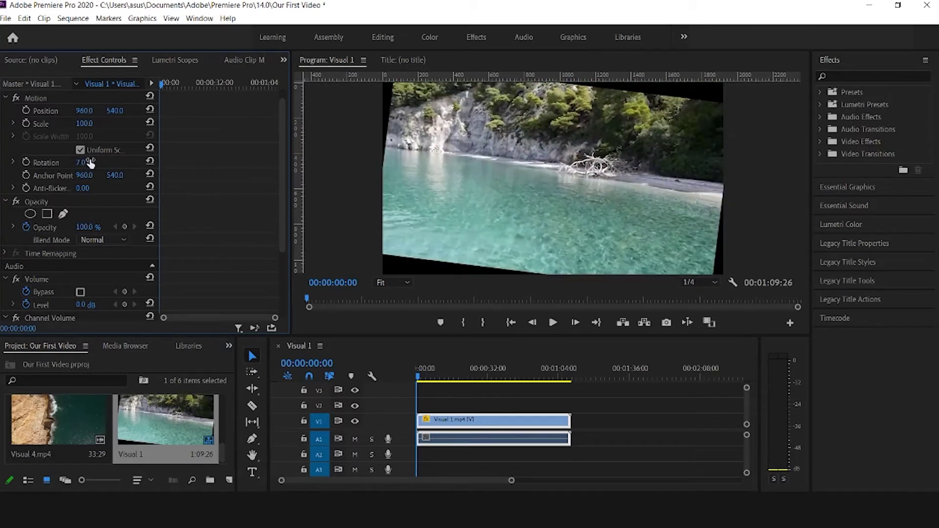
{"action": "left_click", "coordinate": [150, 162]}
- Add an opacity keyframe of 100% at the start of the Visual 1 clip, leaving the playhead on the first frame
{"action": "scroll", "coordinate": [230, 166], "scroll_direction": "down", "scroll_amount": 3}
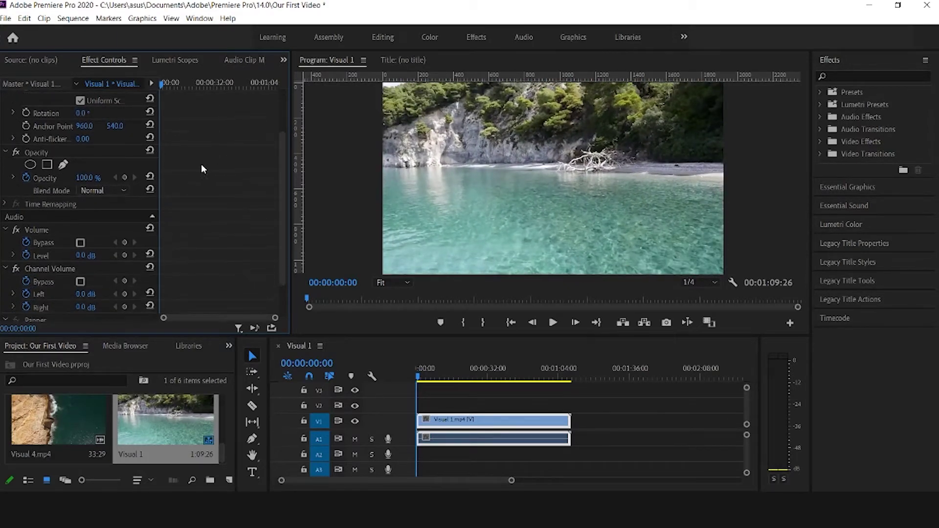
{"action": "mouse_move", "coordinate": [88, 178]}
{"action": "left_mouse_down"}
{"action": "mouse_move", "coordinate": [40, 178]}
{"action": "mouse_move", "coordinate": [93, 177]}
{"action": "left_mouse_up"}
{"action": "mouse_move", "coordinate": [418, 383]}
{"action": "left_mouse_down"}
{"action": "mouse_move", "coordinate": [424, 381]}
{"action": "mouse_move", "coordinate": [396, 377]}
{"action": "mouse_move", "coordinate": [413, 381]}
{"action": "left_mouse_up"}
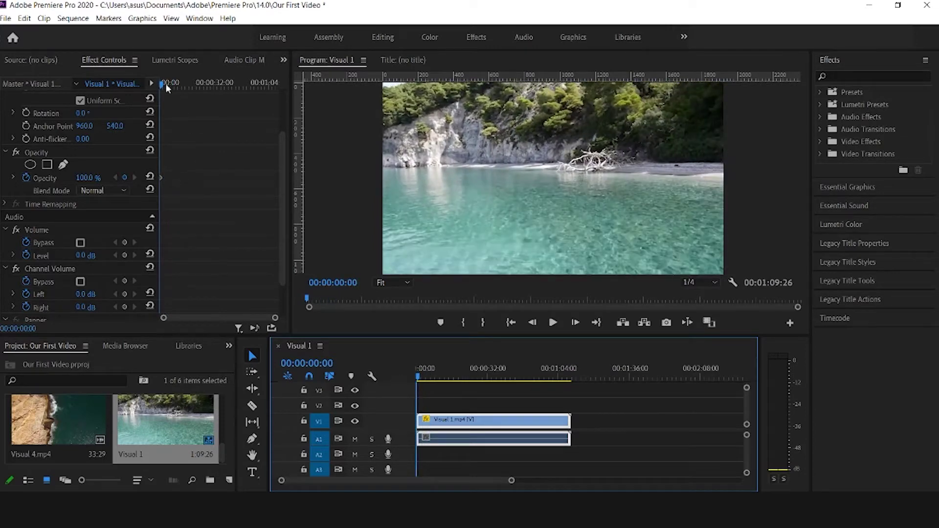
{"action": "key", "text": "space"}
{"action": "key", "text": "space"}
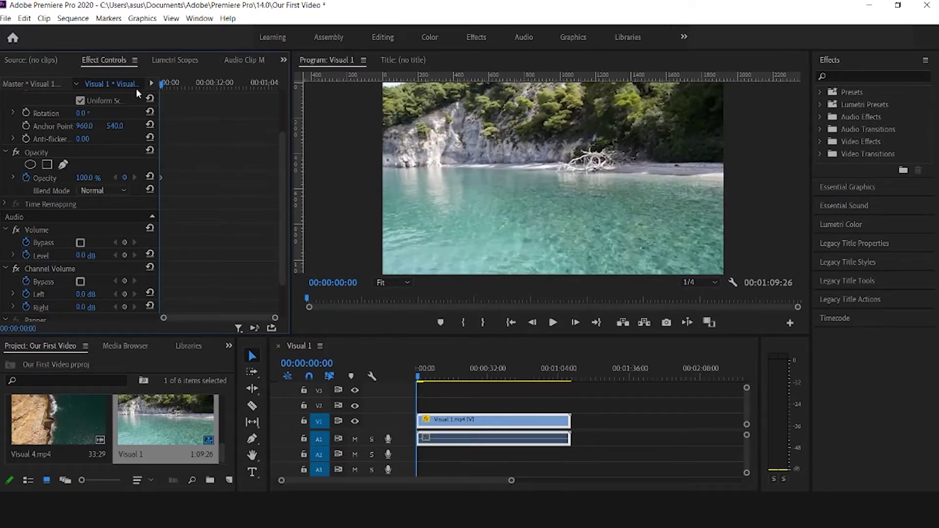
- Clear the Visual 1 clip's opacity keyframes, re-enable opacity animation, and set the first-frame keyframe to 0%
{"action": "left_click", "coordinate": [26, 177]}
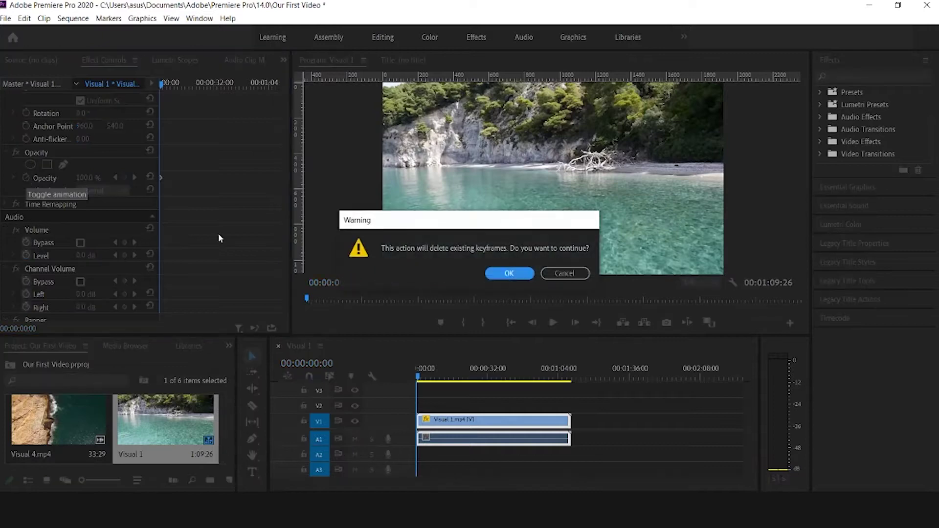
{"action": "left_click", "coordinate": [493, 277]}
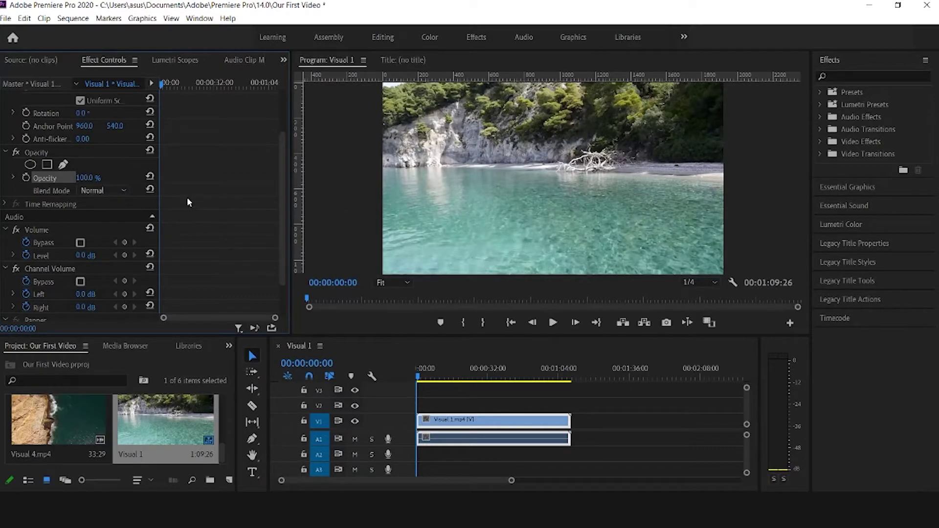
{"action": "left_click", "coordinate": [25, 177]}
{"action": "left_click_drag", "start_coordinate": [276, 319], "coordinate": [183, 319]}
{"action": "left_click", "coordinate": [167, 87]}
{"action": "left_click_drag", "start_coordinate": [167, 88], "coordinate": [183, 88]}
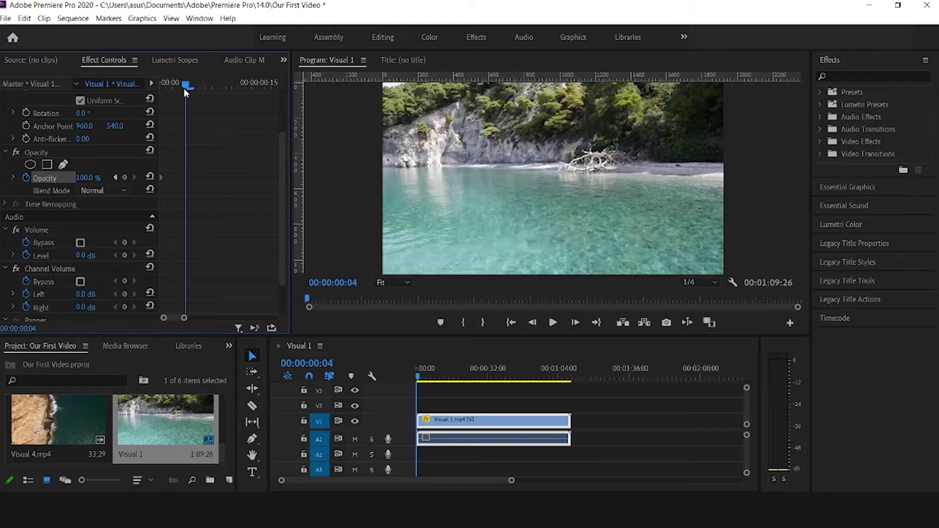
{"action": "left_click", "coordinate": [114, 177]}
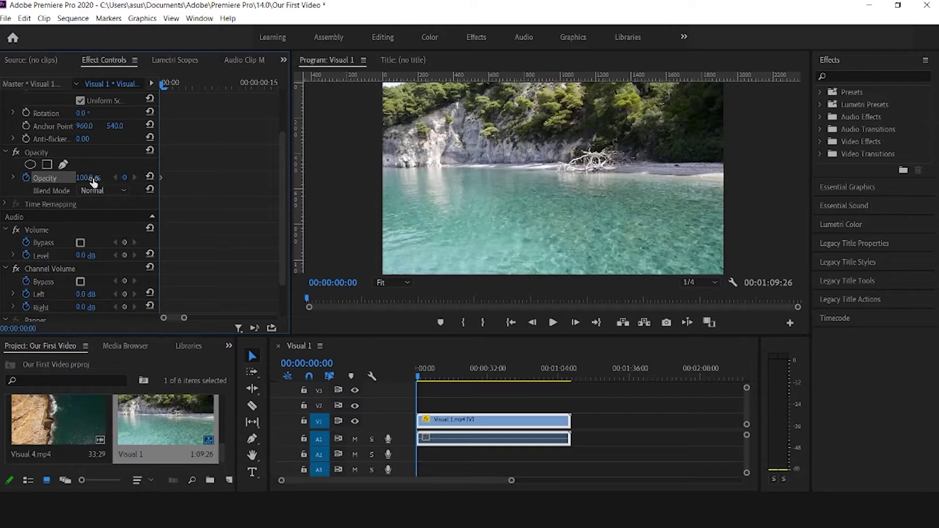
{"action": "left_click_drag", "start_coordinate": [88, 177], "coordinate": [49, 177]}
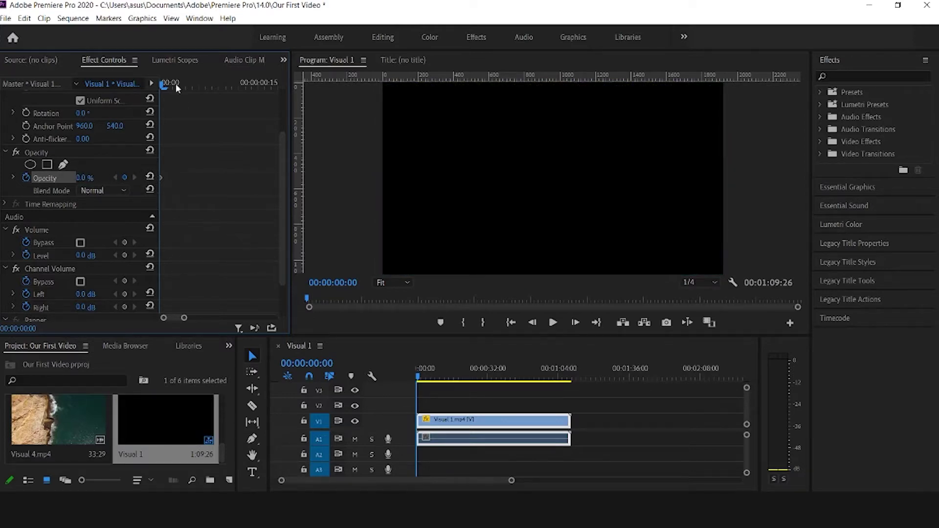
- Add a 100% opacity keyframe at 00:00:00:05 on the Visual 1 clip and preview the fade-in from the start
{"action": "left_click_drag", "start_coordinate": [164, 88], "coordinate": [194, 90]}
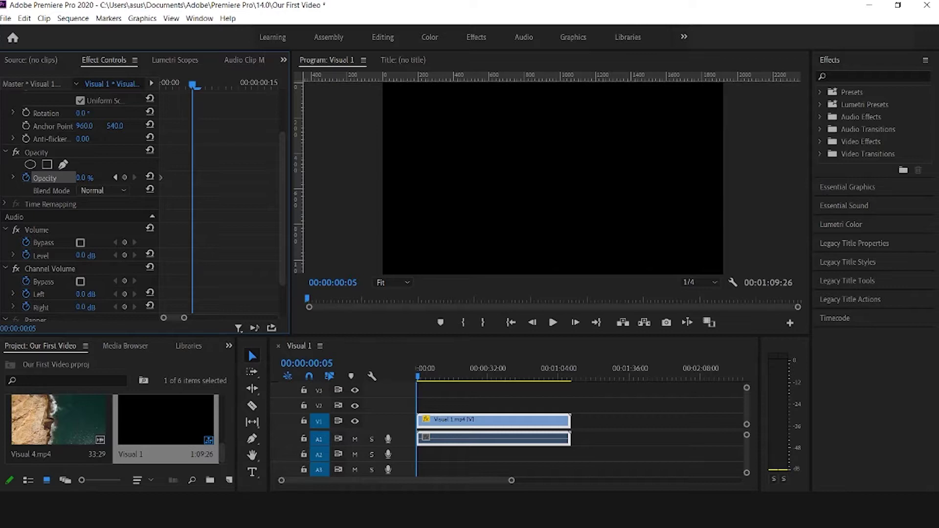
{"action": "left_click_drag", "start_coordinate": [84, 178], "coordinate": [210, 181]}
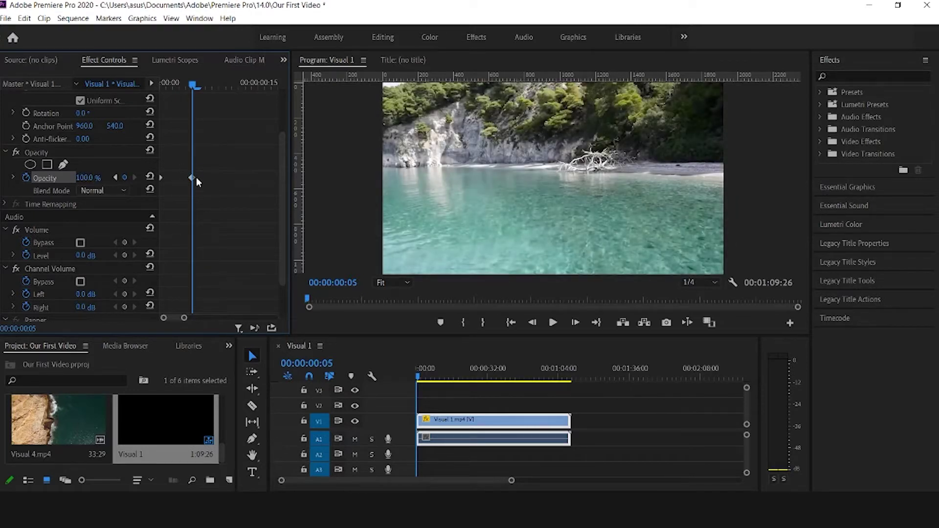
{"action": "left_click_drag", "start_coordinate": [190, 85], "coordinate": [121, 89]}
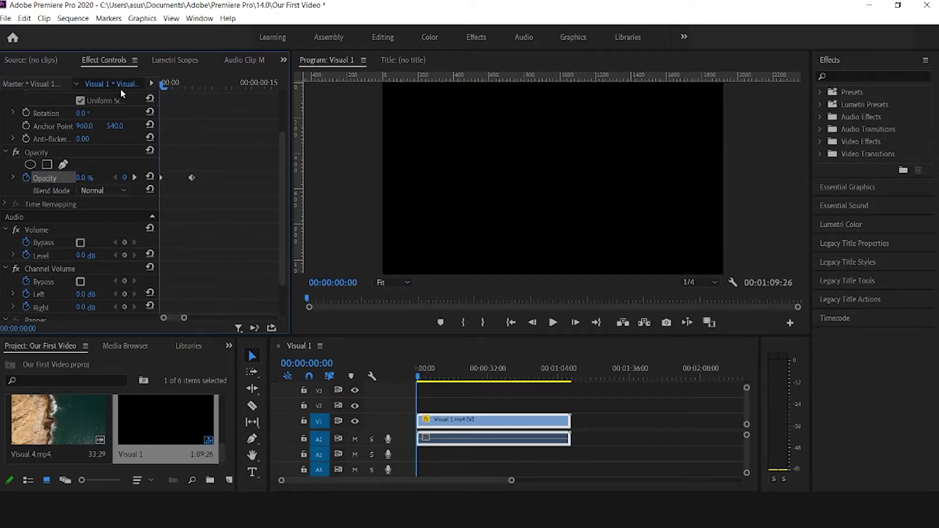
{"action": "mouse_move", "coordinate": [184, 317]}
{"action": "left_mouse_down"}
{"action": "mouse_move", "coordinate": [225, 318]}
{"action": "mouse_move", "coordinate": [186, 327]}
{"action": "left_mouse_up"}
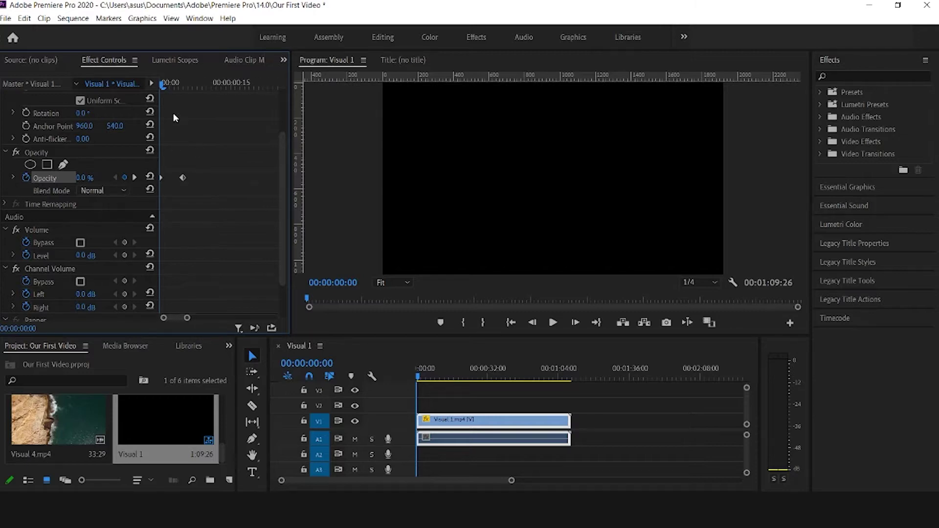
{"action": "left_click_drag", "start_coordinate": [166, 86], "coordinate": [127, 100]}
{"action": "key", "text": "space"}
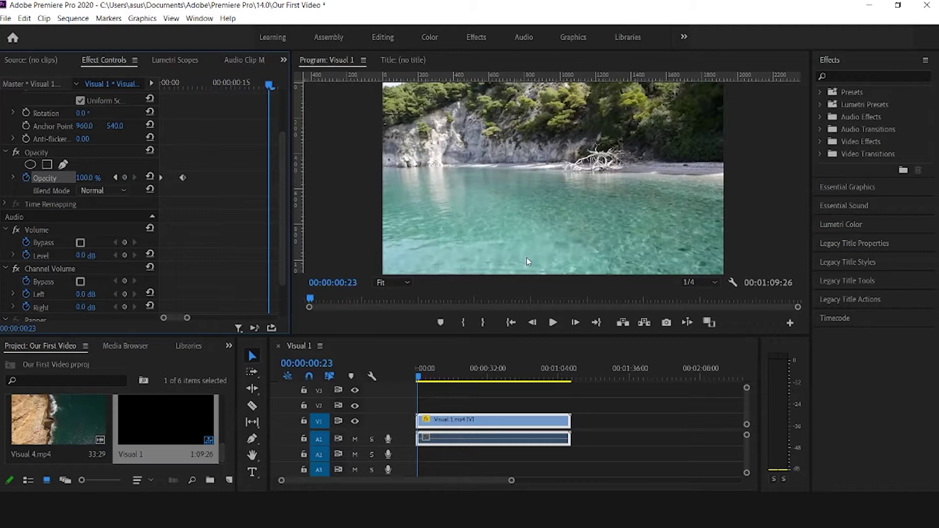
- Lengthen the fade-in by moving the 100% opacity keyframe to about 00:00:00:17, and preview it from the start
{"action": "left_click_drag", "start_coordinate": [182, 178], "coordinate": [243, 180]}
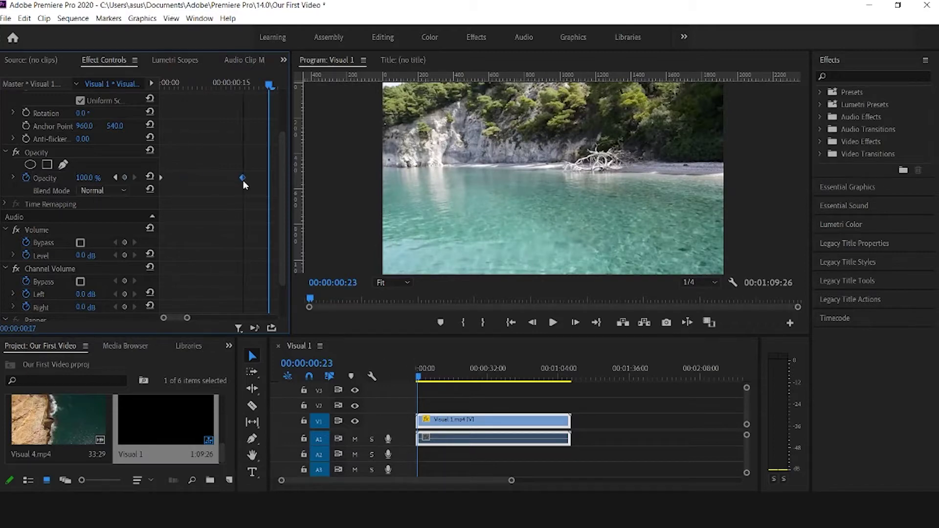
{"action": "left_click", "coordinate": [239, 87]}
{"action": "left_click", "coordinate": [243, 86]}
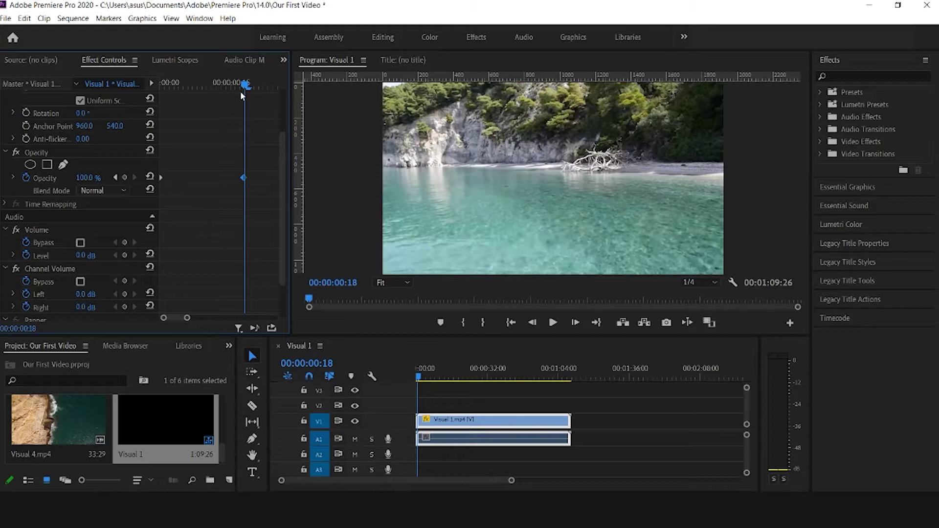
{"action": "scroll", "coordinate": [230, 147], "scroll_direction": "up", "scroll_amount": 1}
{"action": "left_click_drag", "start_coordinate": [186, 319], "coordinate": [207, 319]}
{"action": "left_click_drag", "start_coordinate": [174, 86], "coordinate": [162, 86]}
{"action": "key", "text": "space"}
{"action": "left_click", "coordinate": [394, 417]}
{"action": "key", "text": "Home"}
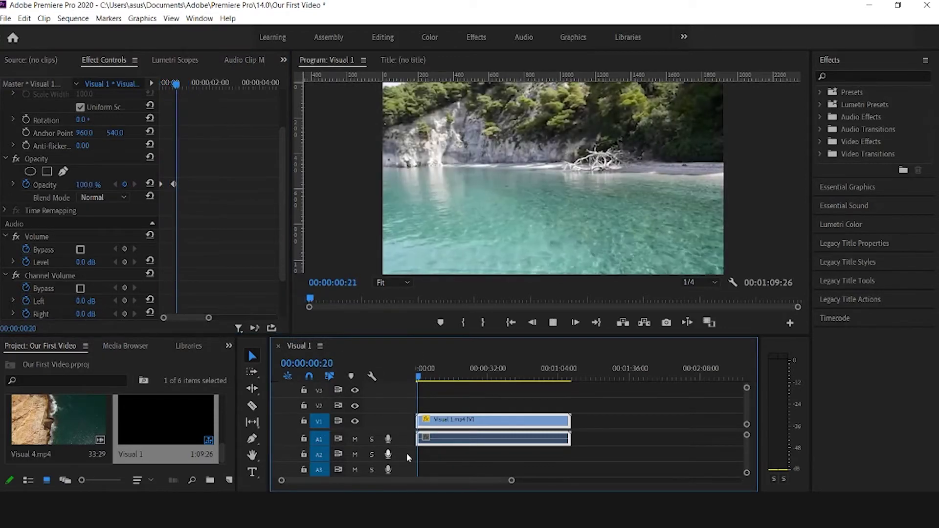
{"action": "key", "text": "space"}
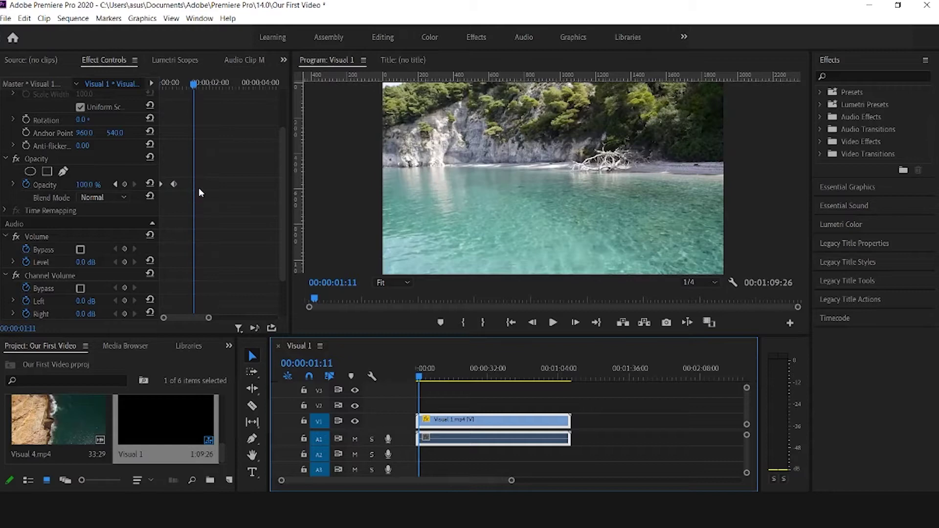
- Add a scale keyframe of 150 at 00:00:00:17 on the Visual 1 clip
{"action": "scroll", "coordinate": [221, 198], "scroll_direction": "down", "scroll_amount": 1}
{"action": "left_click_drag", "start_coordinate": [194, 84], "coordinate": [182, 100]}
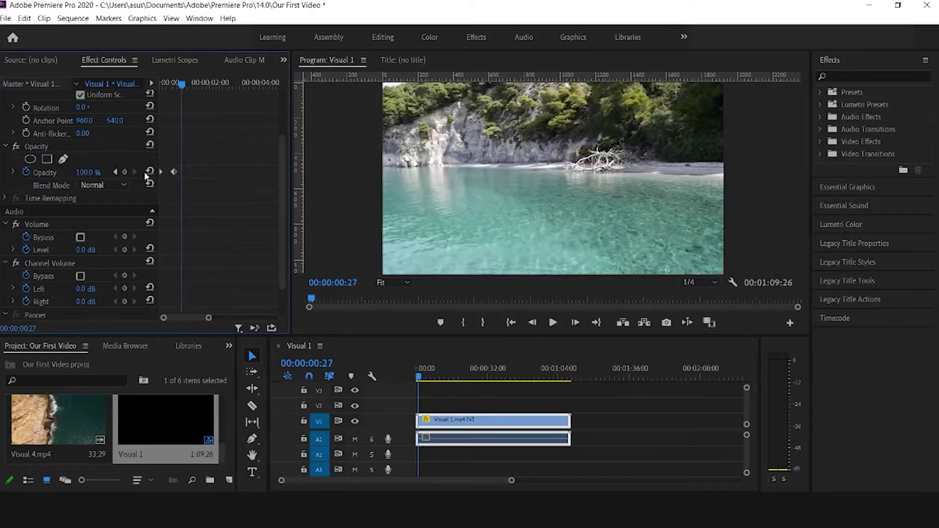
{"action": "scroll", "coordinate": [241, 174], "scroll_direction": "up", "scroll_amount": 3}
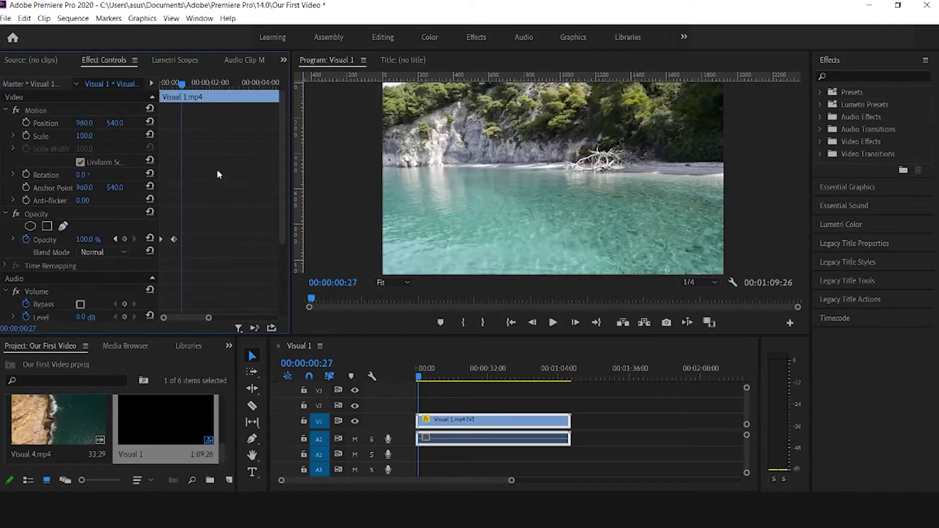
{"action": "left_click_drag", "start_coordinate": [182, 84], "coordinate": [171, 89]}
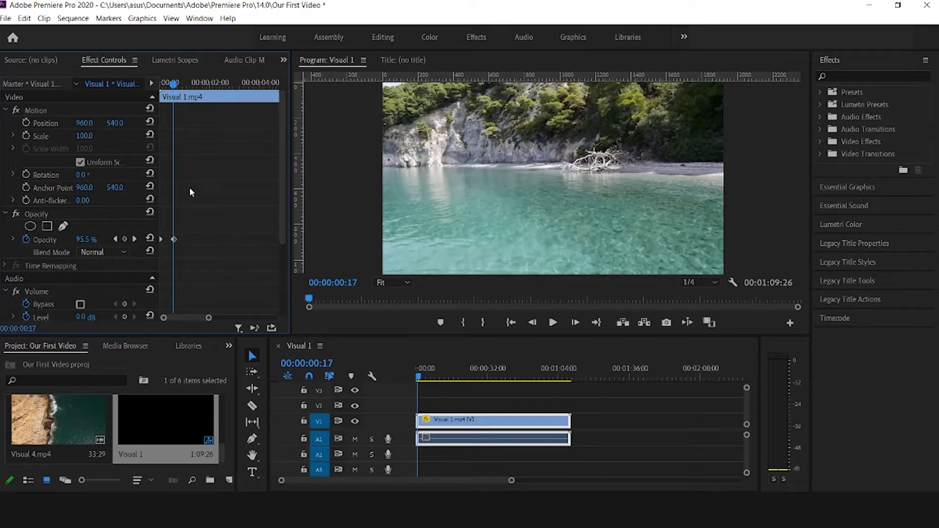
{"action": "left_click", "coordinate": [26, 135]}
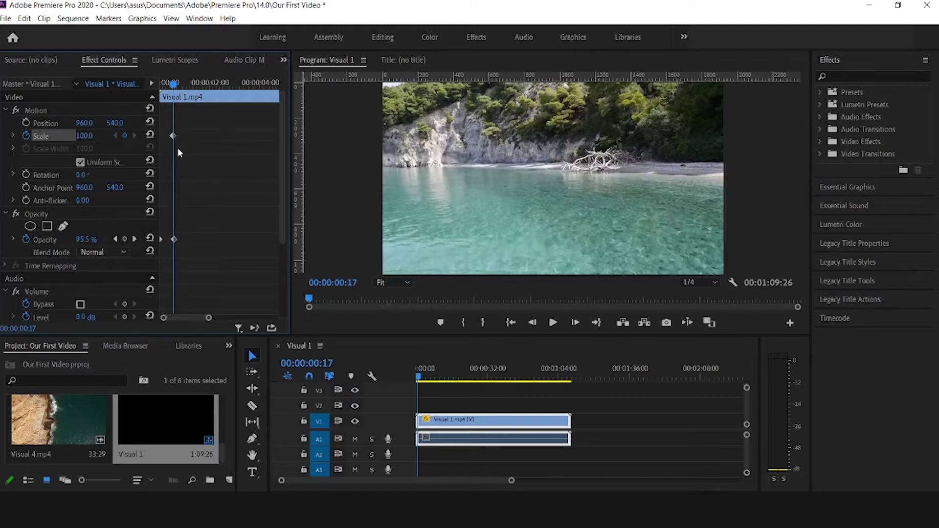
{"action": "left_click", "coordinate": [84, 140]}
{"action": "type", "text": "150"}
{"action": "key", "text": "Return"}
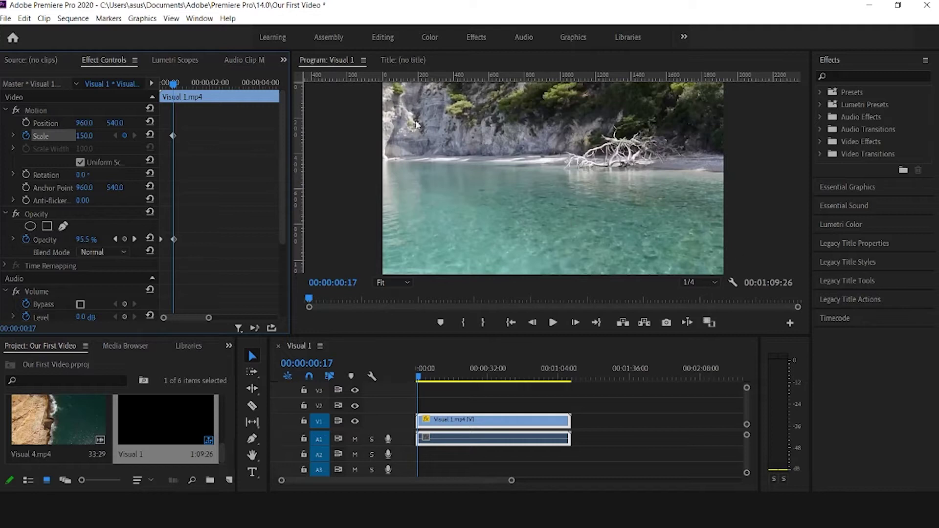
- Add a position keyframe at 00:00:00:17 and shift the enlarged clip vertically to about 661
{"action": "left_click", "coordinate": [27, 123]}
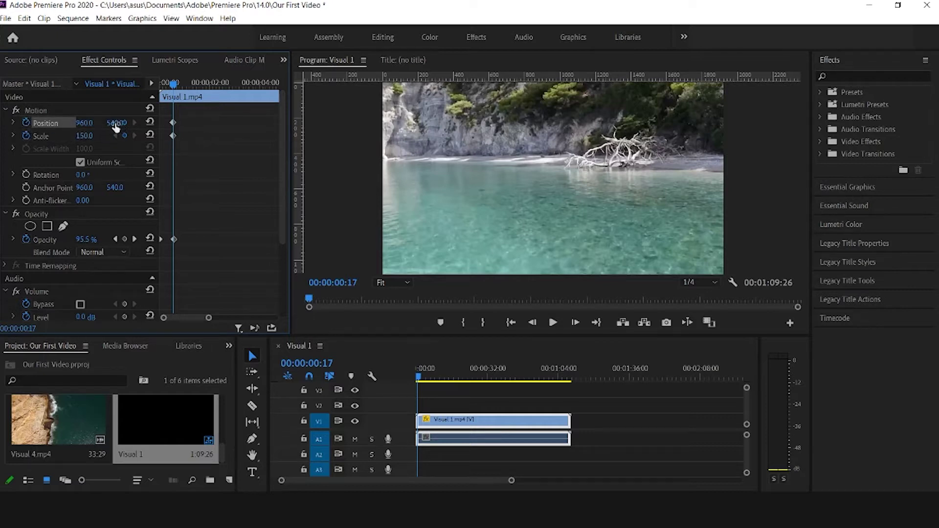
{"action": "left_click_drag", "start_coordinate": [116, 122], "coordinate": [190, 123]}
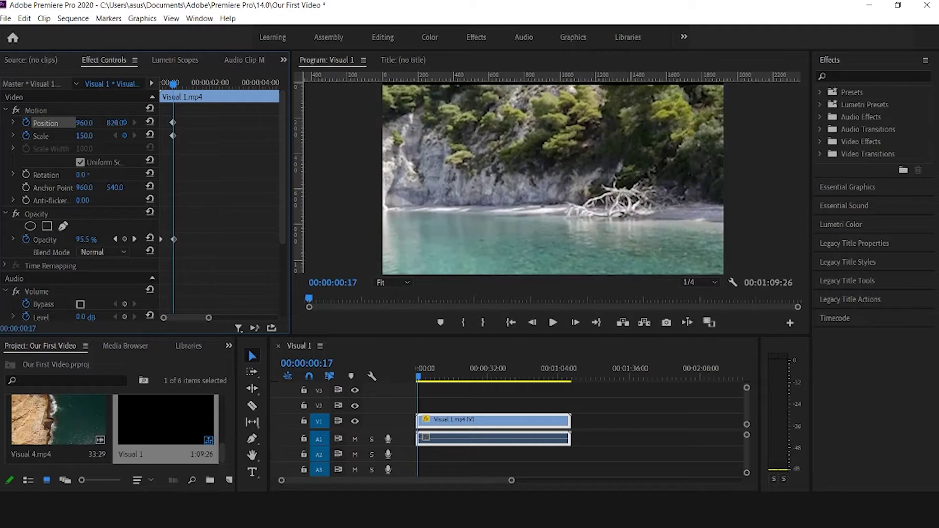
{"action": "left_click_drag", "start_coordinate": [117, 122], "coordinate": [181, 123]}
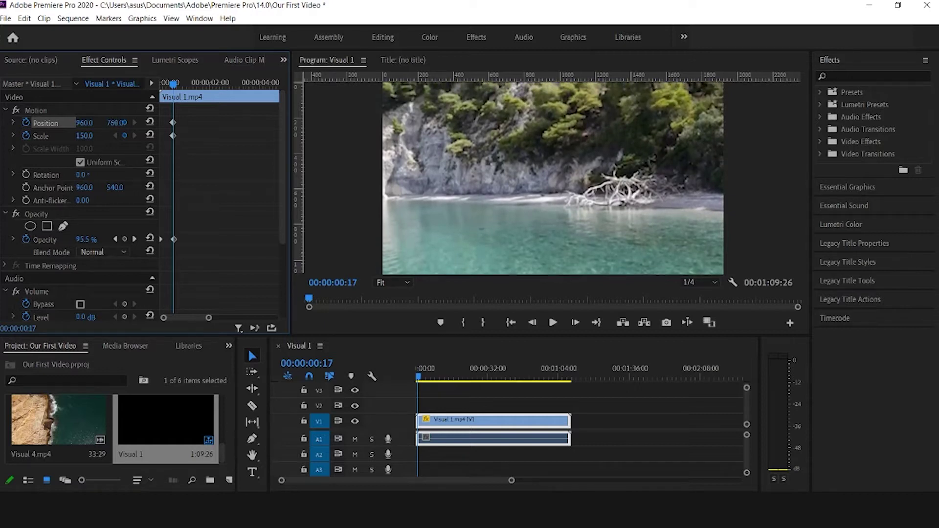
{"action": "left_click_drag", "start_coordinate": [117, 123], "coordinate": [92, 123]}
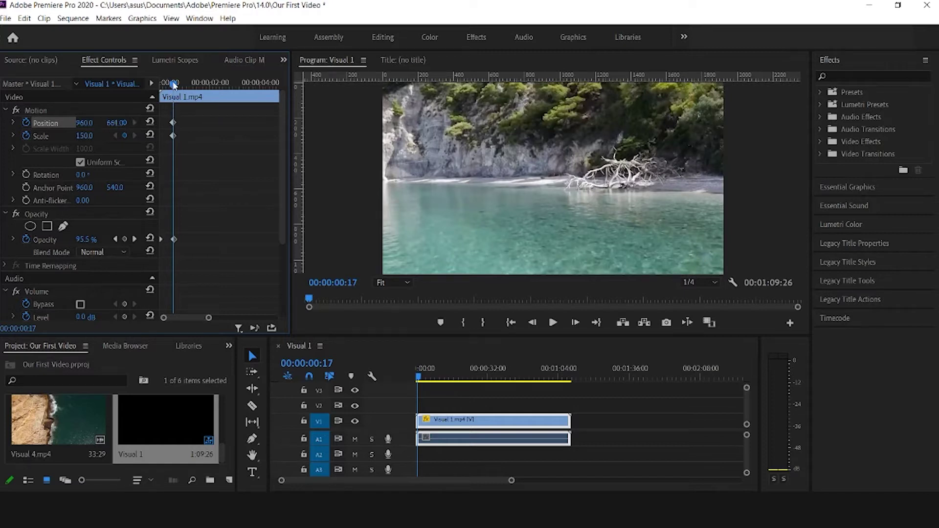
- Add keyframes at 00:00:01:14 with scale 100 and the default position, and preview the fade-in with zoom-out from the start
{"action": "left_click_drag", "start_coordinate": [175, 86], "coordinate": [196, 86]}
{"action": "left_click", "coordinate": [84, 136]}
{"action": "type", "text": "1"}
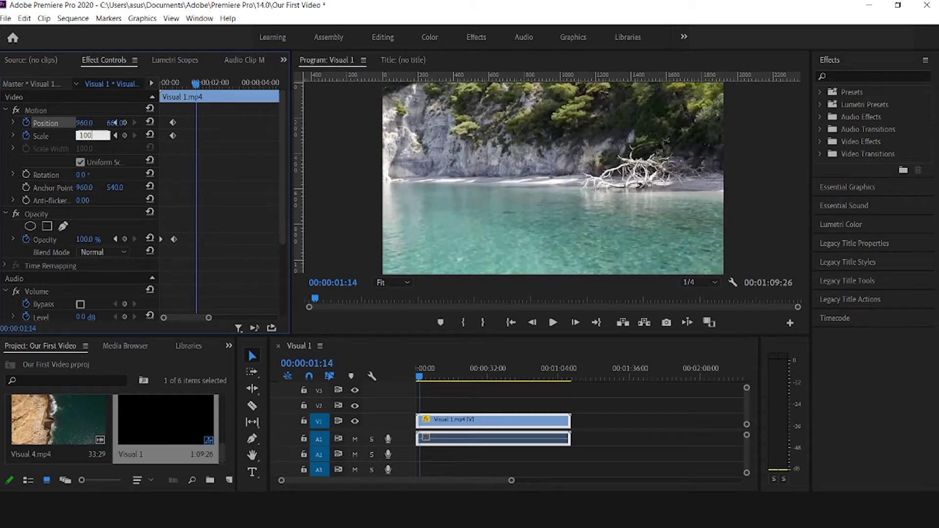
{"action": "type", "text": "00"}
{"action": "key", "text": "Return"}
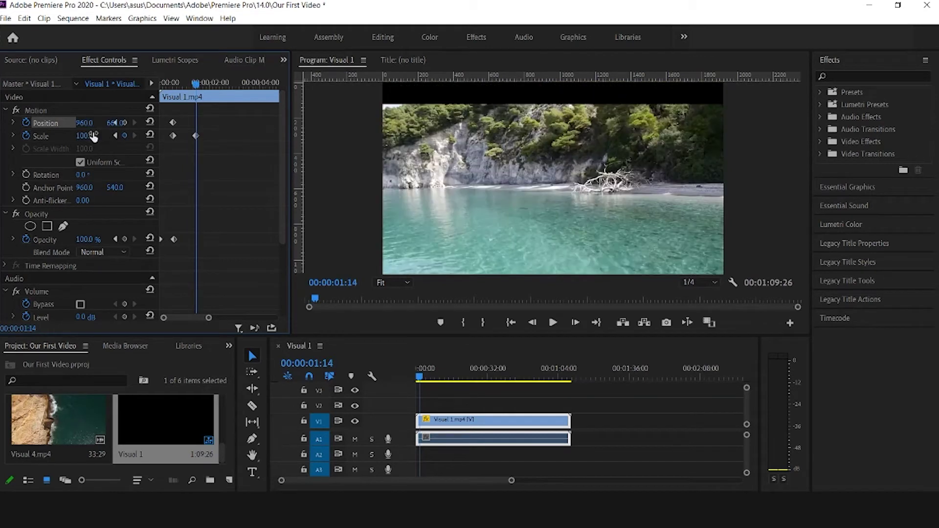
{"action": "left_click", "coordinate": [151, 122]}
{"action": "left_click_drag", "start_coordinate": [200, 88], "coordinate": [159, 84]}
{"action": "key", "text": "space"}
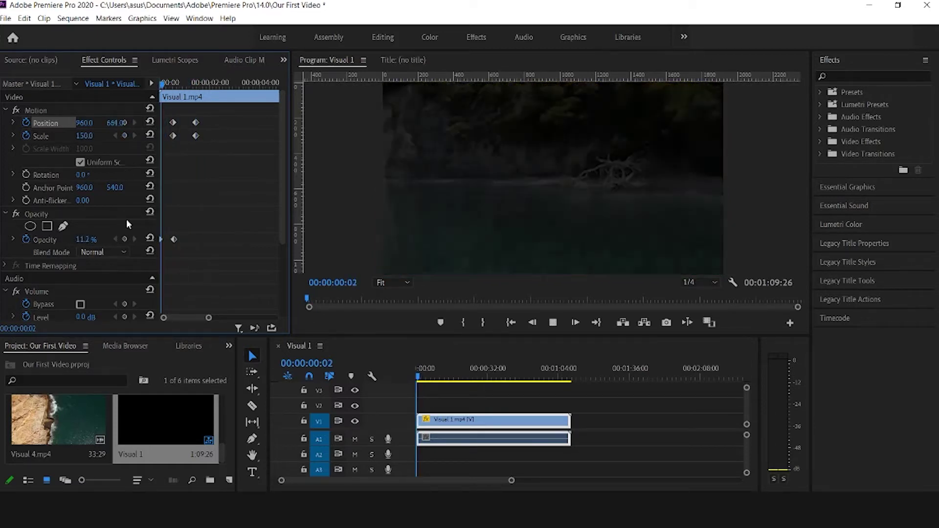
{"action": "key", "text": "space"}
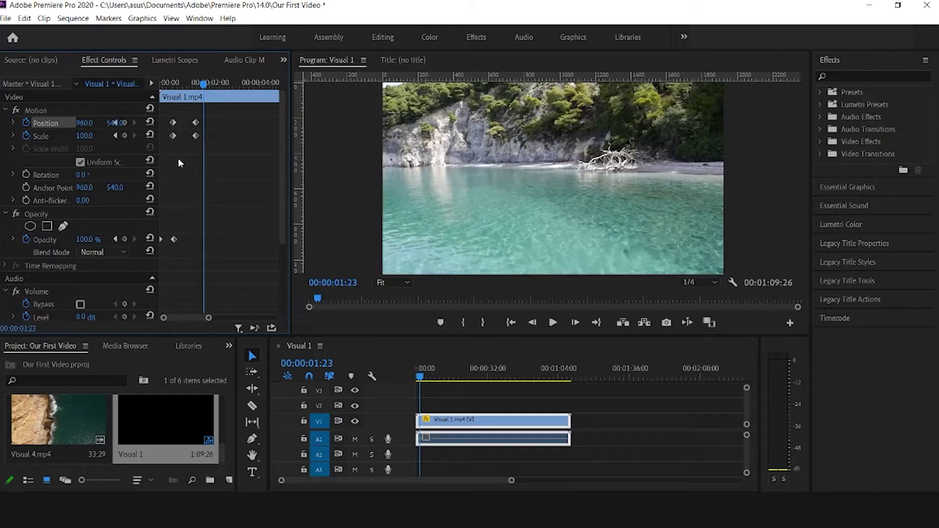
{"action": "left_click_drag", "start_coordinate": [216, 90], "coordinate": [163, 84]}
{"action": "key", "text": "space"}
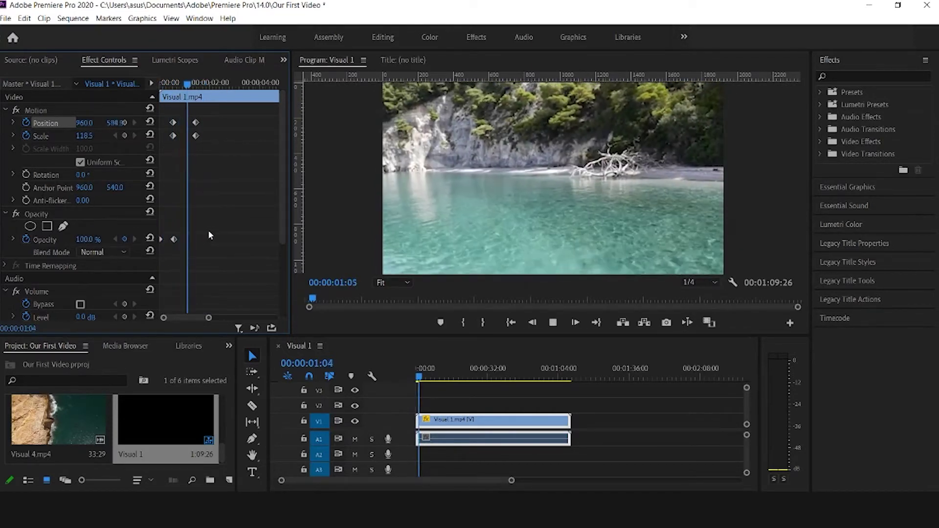
{"action": "key", "text": "space"}
- Slow the zoom-out by moving the ending position and scale keyframes to just before three seconds, and preview it from the start
{"action": "left_click_drag", "start_coordinate": [202, 84], "coordinate": [228, 129]}
{"action": "left_click_drag", "start_coordinate": [188, 83], "coordinate": [162, 82]}
{"action": "key", "text": "space"}
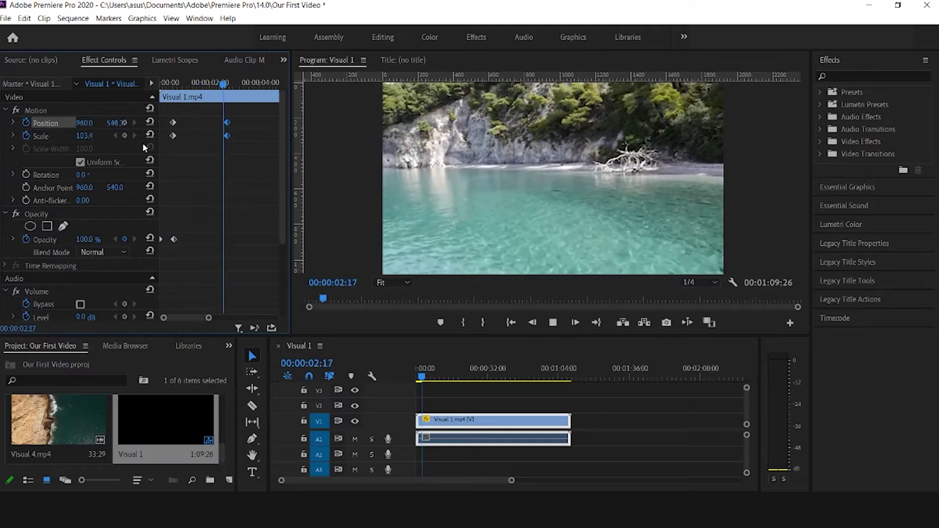
{"action": "key", "text": "space"}
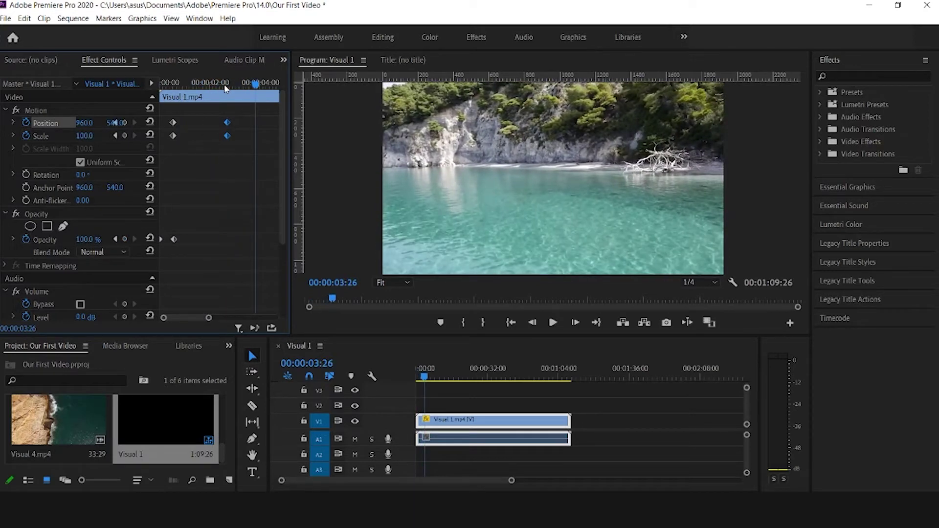
- Move the starting position and scale keyframes earlier, into the first half of the opacity fade-in, and preview the animation from the start
{"action": "left_click_drag", "start_coordinate": [208, 319], "coordinate": [221, 318]}
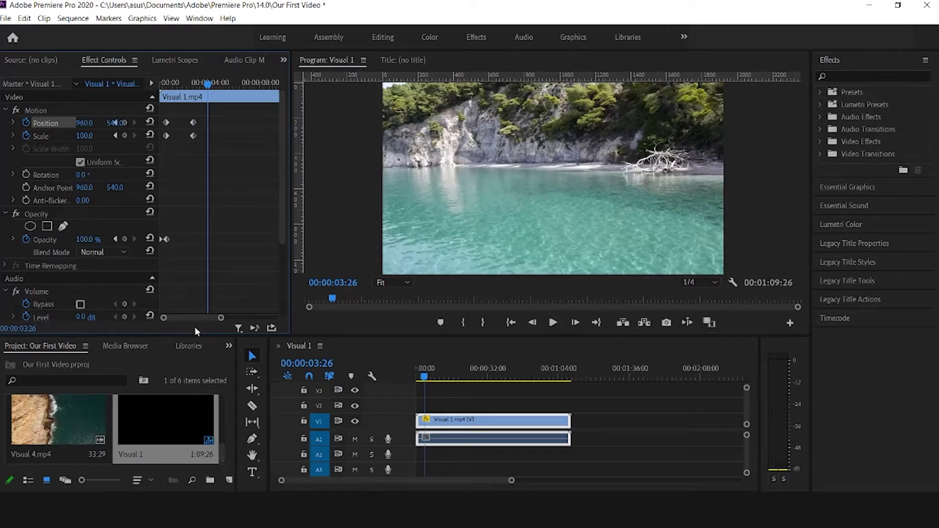
{"action": "left_click_drag", "start_coordinate": [180, 87], "coordinate": [162, 87]}
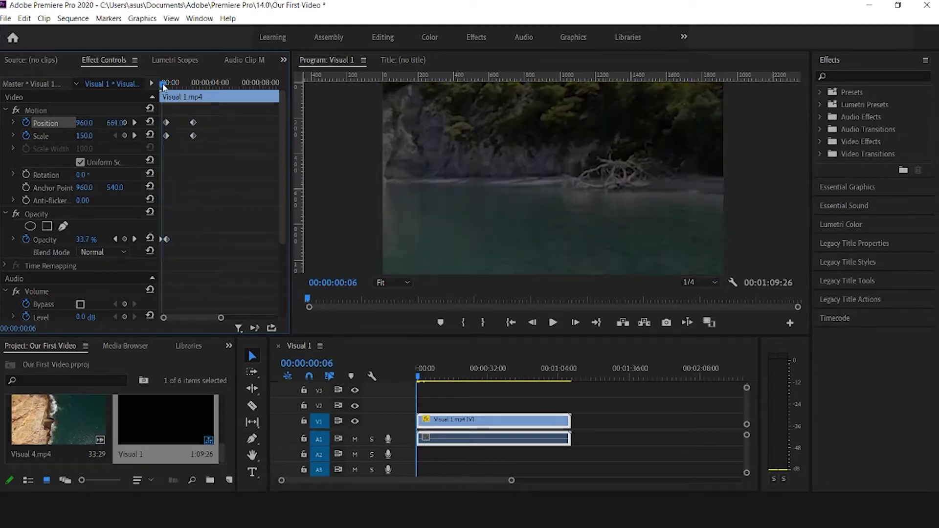
{"action": "left_click_drag", "start_coordinate": [221, 319], "coordinate": [189, 319]}
{"action": "left_click_drag", "start_coordinate": [226, 131], "coordinate": [189, 135]}
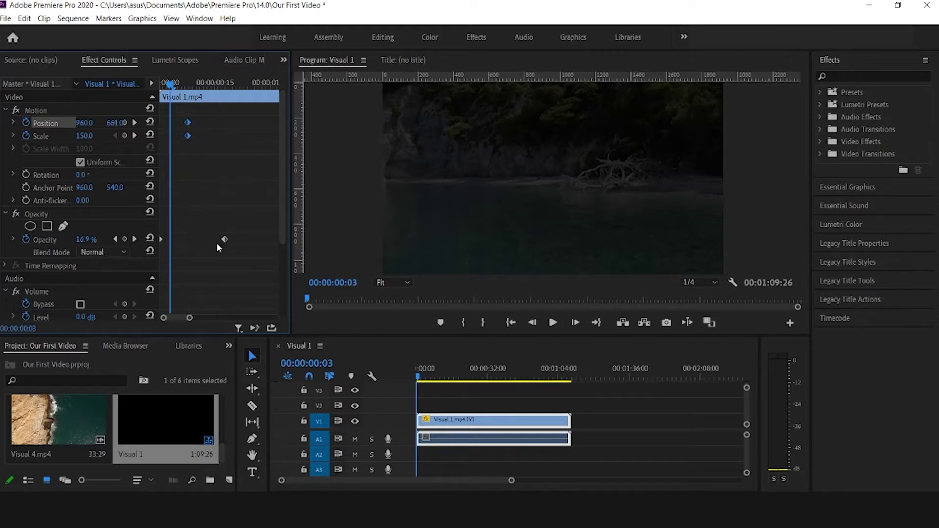
{"action": "left_click_drag", "start_coordinate": [189, 125], "coordinate": [188, 125]}
{"action": "mouse_move", "coordinate": [189, 317]}
{"action": "left_mouse_down"}
{"action": "mouse_move", "coordinate": [215, 318]}
{"action": "mouse_move", "coordinate": [206, 318]}
{"action": "left_mouse_up"}
{"action": "key", "text": "Home"}
{"action": "key", "text": "space"}
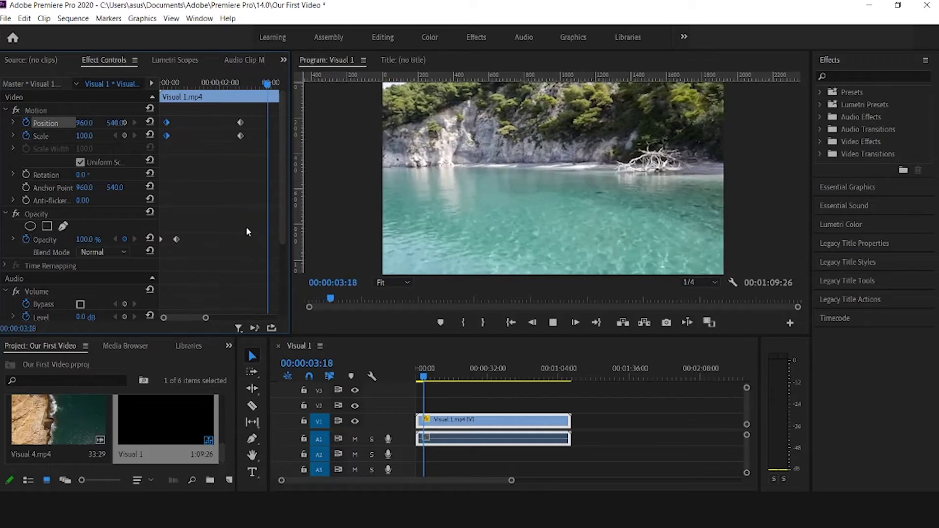
{"action": "key", "text": "space"}
{"action": "key", "text": "space"}
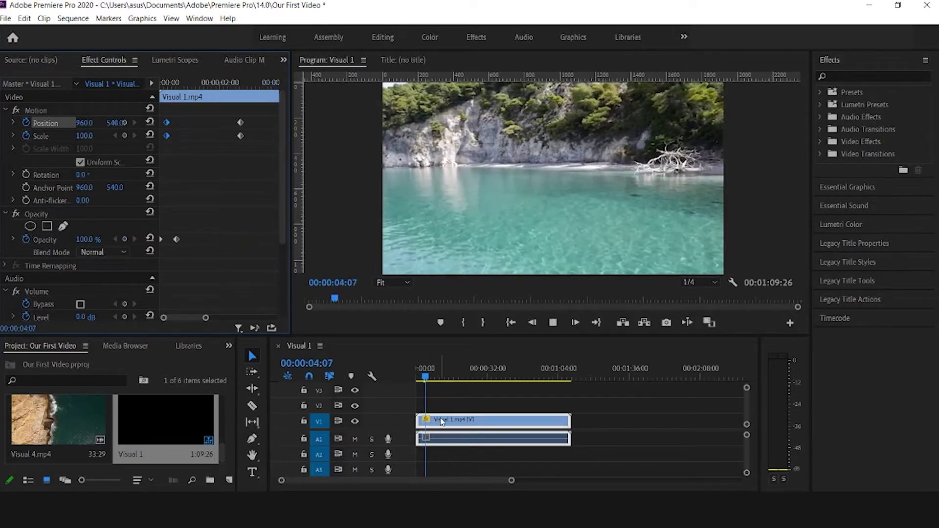
- Stop the preview and unlink the Visual 1 clip's video from its audio
{"action": "key", "text": "space"}
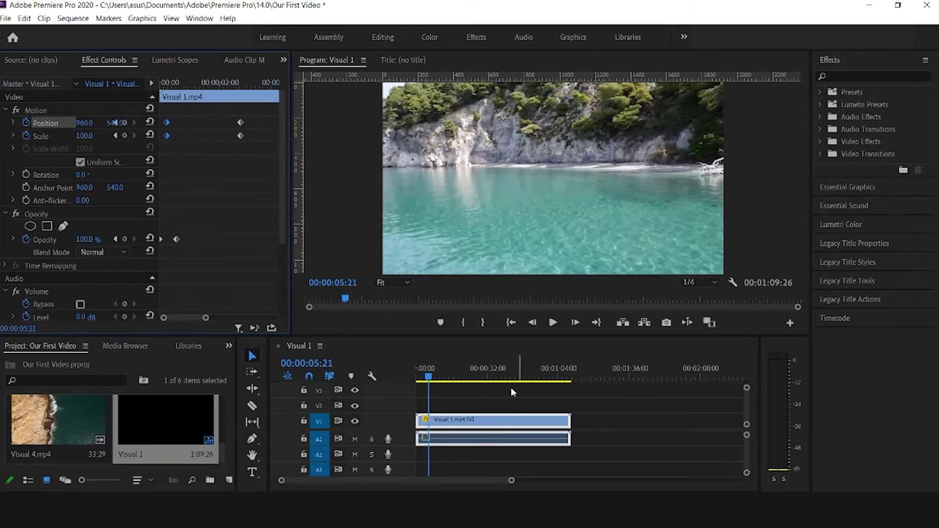
{"action": "scroll", "coordinate": [206, 231], "scroll_direction": "down", "scroll_amount": 4}
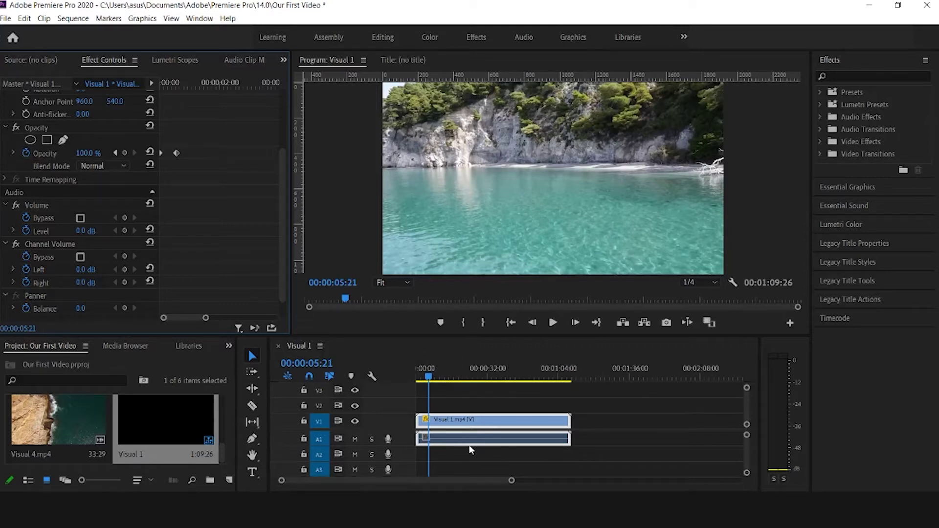
{"action": "left_click", "coordinate": [465, 427]}
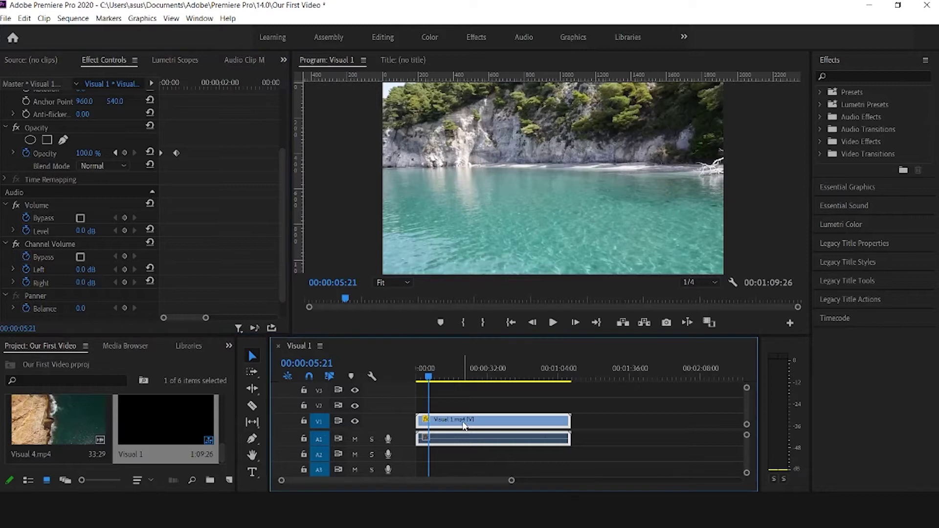
{"action": "left_click", "coordinate": [596, 439]}
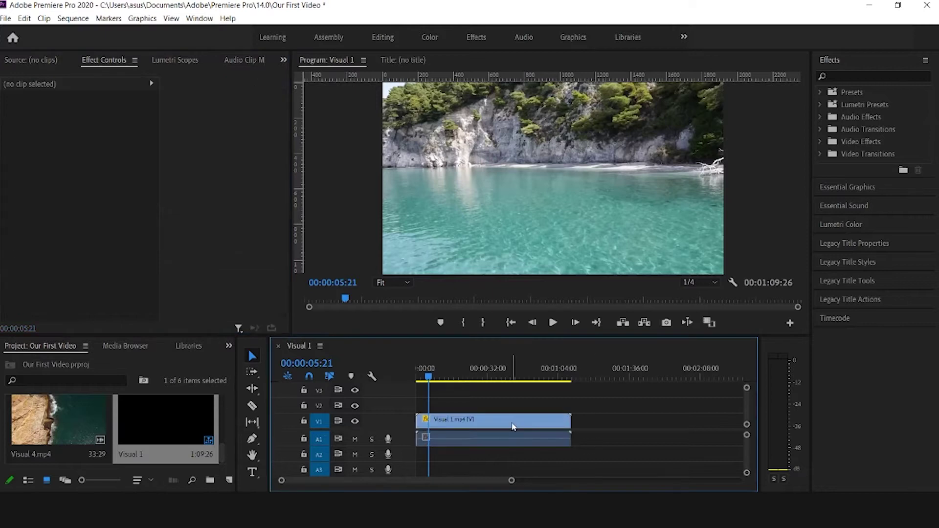
{"action": "left_click", "coordinate": [449, 421]}
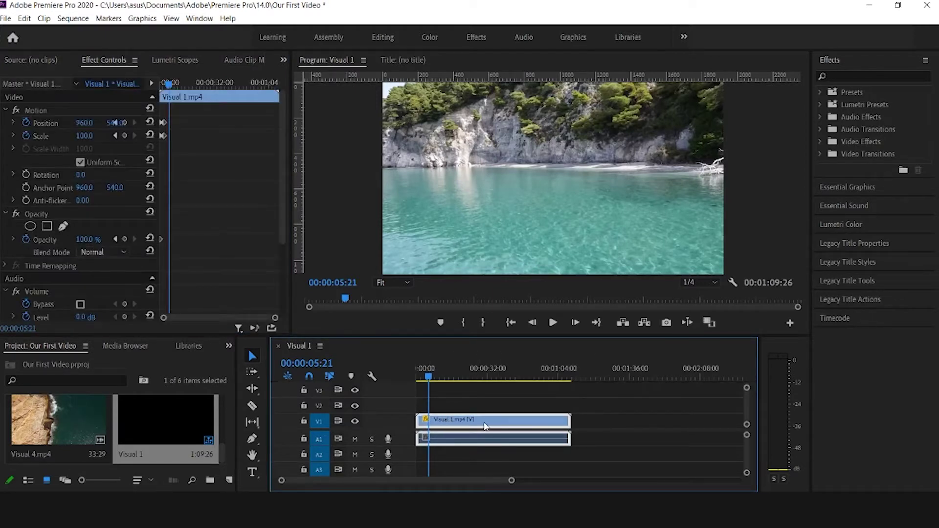
{"action": "right_click", "coordinate": [463, 419]}
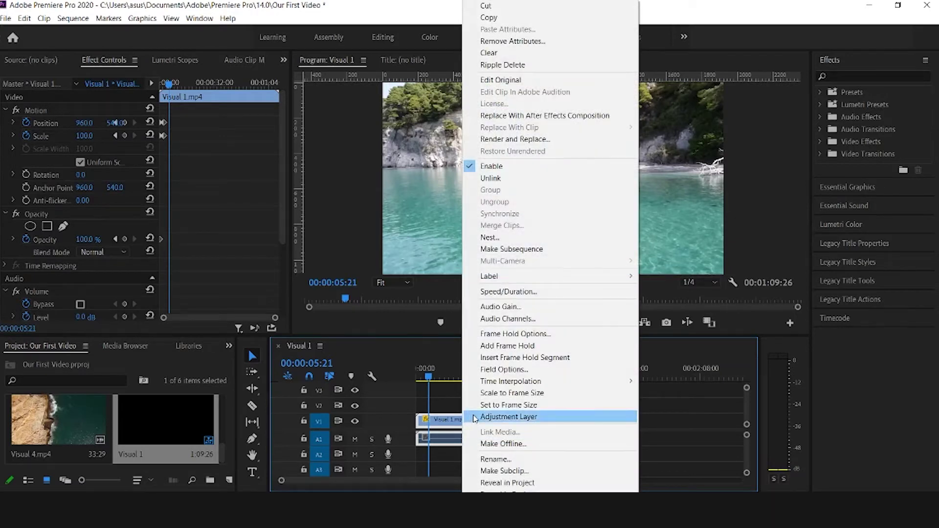
{"action": "left_click", "coordinate": [499, 180]}
{"action": "left_click", "coordinate": [490, 444]}
{"action": "left_click", "coordinate": [515, 425]}
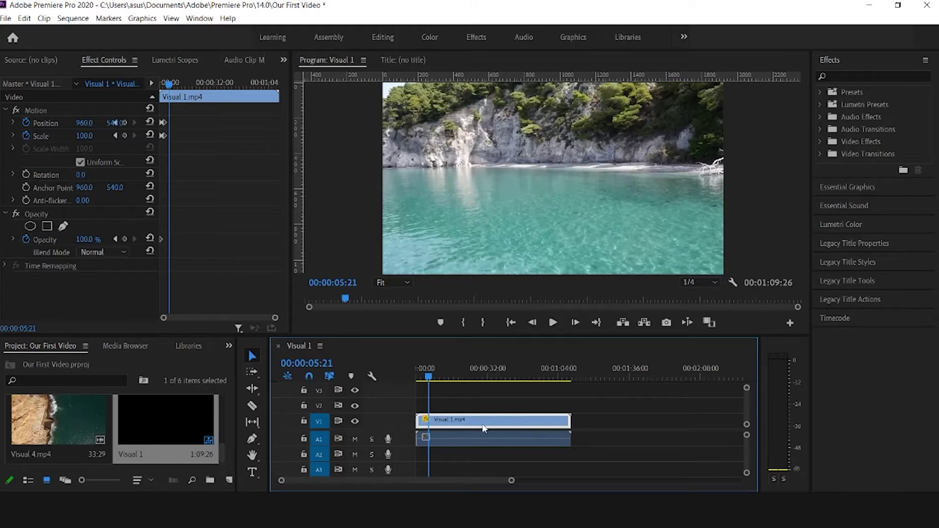
- Delete the unlinked Visual 1 audio from track A1, keeping the video on V1
{"action": "left_click", "coordinate": [455, 442]}
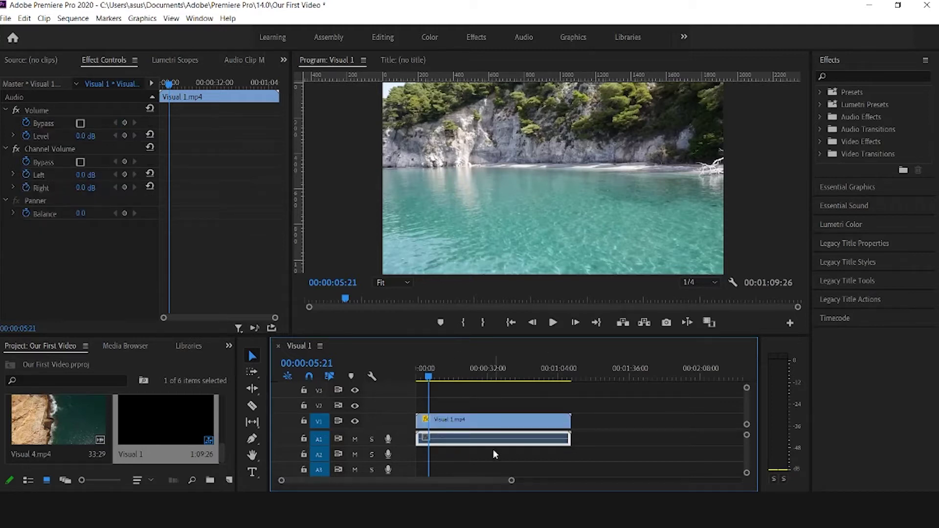
{"action": "left_click", "coordinate": [481, 429]}
{"action": "left_click", "coordinate": [452, 440]}
{"action": "left_click", "coordinate": [477, 423]}
{"action": "left_click", "coordinate": [478, 443]}
{"action": "key", "text": "Delete"}
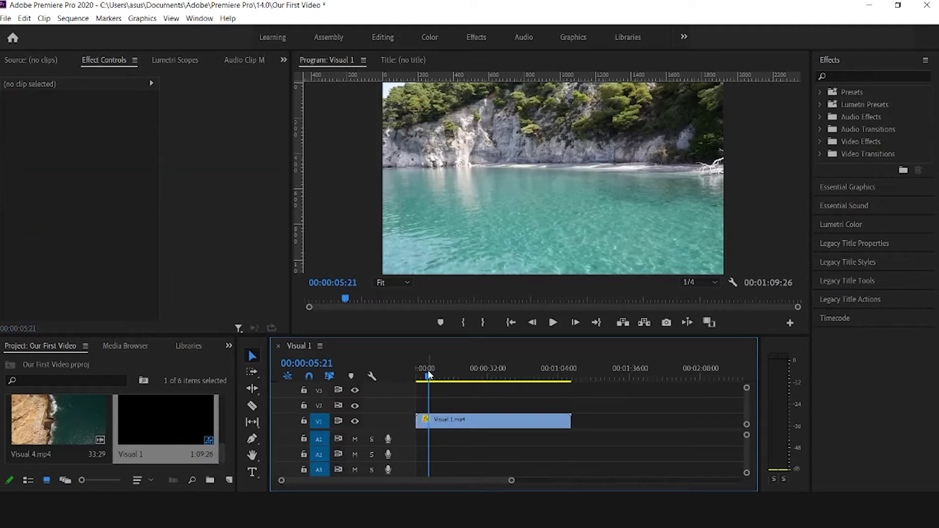
- Play the sequence from the start to preview the video without its audio
{"action": "mouse_move", "coordinate": [429, 378]}
{"action": "left_mouse_down"}
{"action": "mouse_move", "coordinate": [532, 386]}
{"action": "mouse_move", "coordinate": [413, 381]}
{"action": "left_mouse_up"}
{"action": "key", "text": "space"}
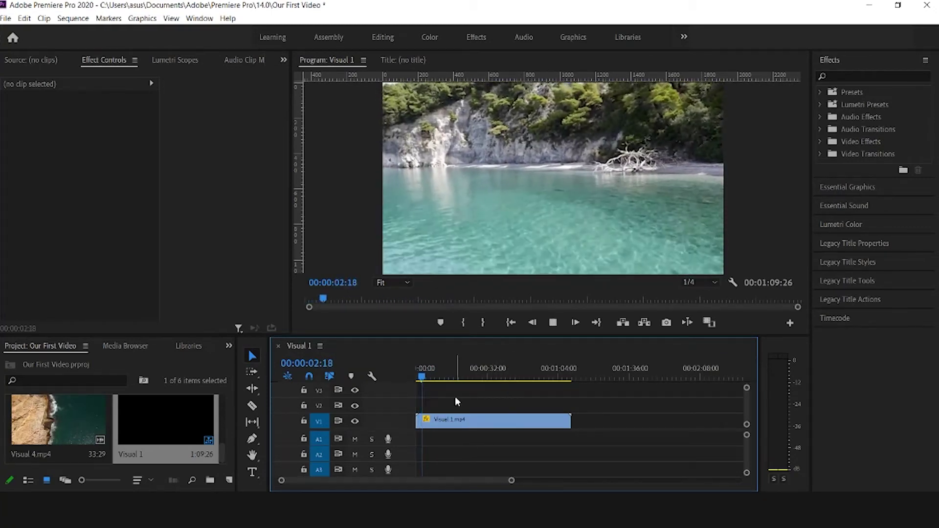
{"action": "key", "text": "space"}
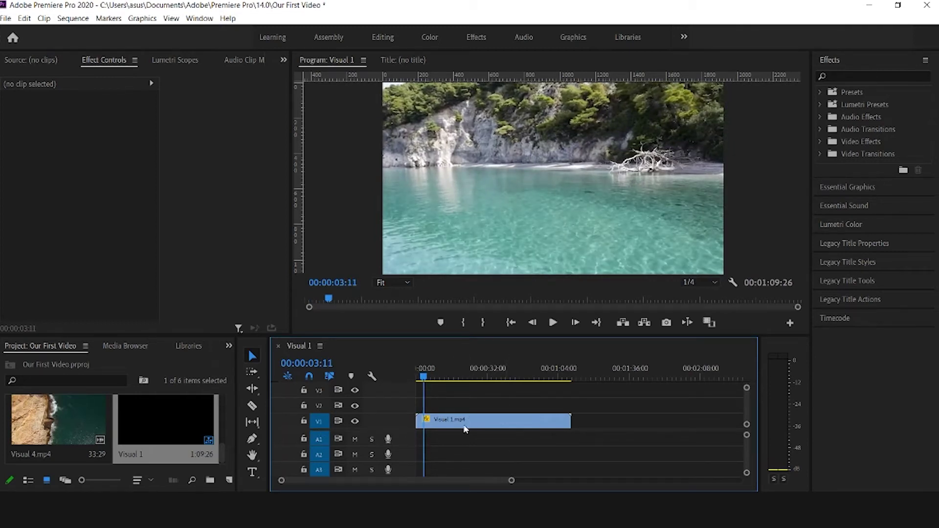
- Split the Visual 1 clip at 00:00:23:00 with the Razor tool
{"action": "left_click", "coordinate": [482, 427]}
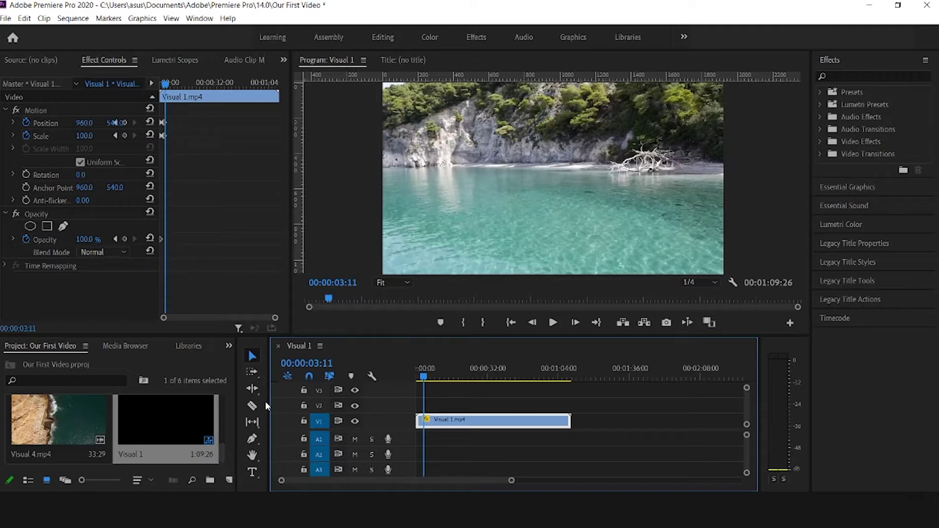
{"action": "left_click_drag", "start_coordinate": [425, 381], "coordinate": [449, 380]}
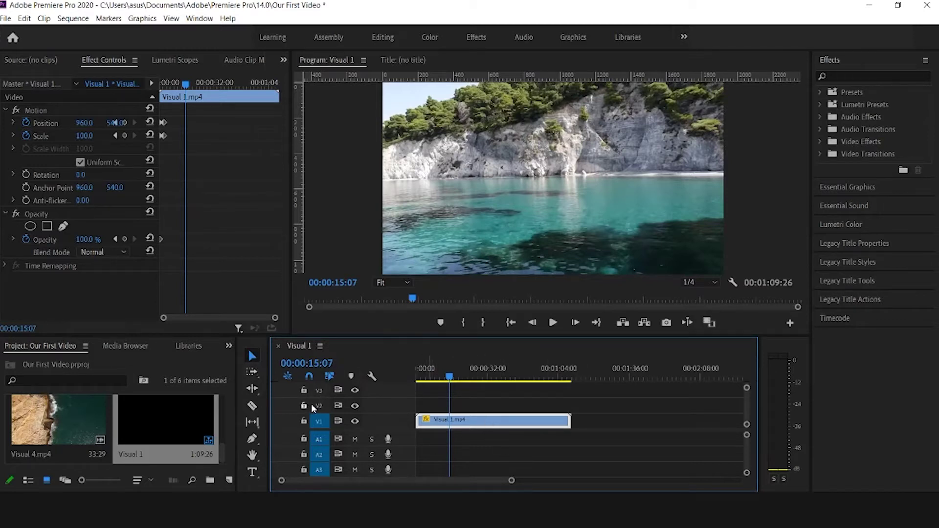
{"action": "left_click", "coordinate": [253, 356]}
{"action": "mouse_move", "coordinate": [478, 424]}
{"action": "left_mouse_down"}
{"action": "mouse_move", "coordinate": [509, 430]}
{"action": "mouse_move", "coordinate": [472, 427]}
{"action": "mouse_move", "coordinate": [500, 419]}
{"action": "mouse_move", "coordinate": [470, 423]}
{"action": "left_mouse_up"}
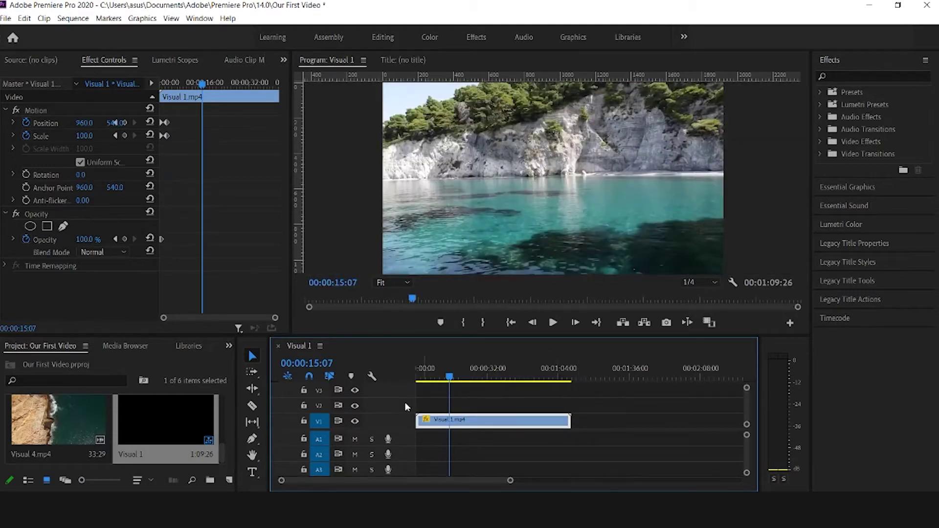
{"action": "mouse_move", "coordinate": [449, 377]}
{"action": "left_mouse_down"}
{"action": "mouse_move", "coordinate": [526, 389]}
{"action": "mouse_move", "coordinate": [442, 379]}
{"action": "mouse_move", "coordinate": [467, 379]}
{"action": "left_mouse_up"}
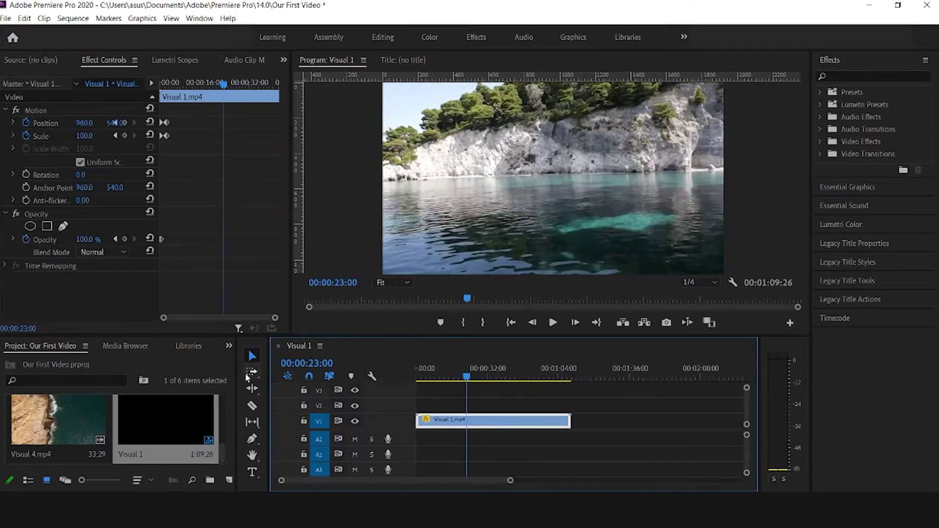
{"action": "left_click", "coordinate": [253, 408]}
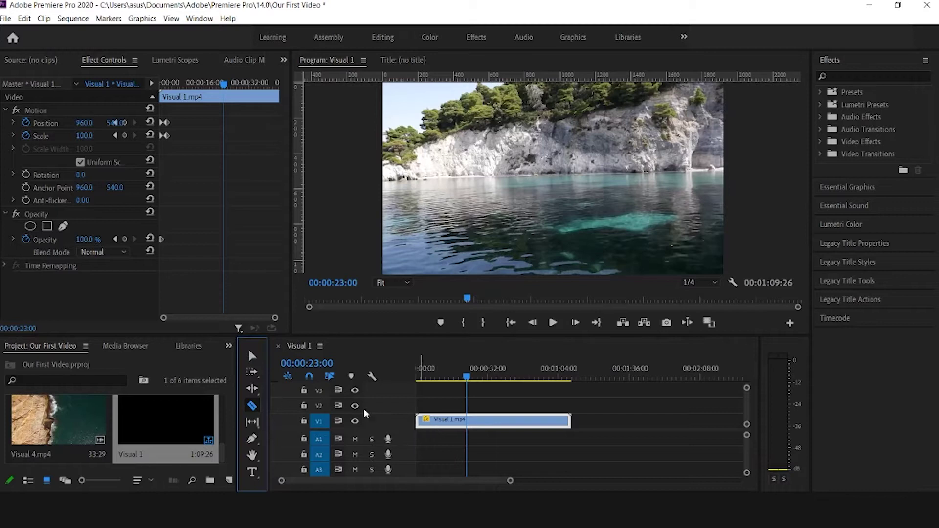
{"action": "left_click", "coordinate": [468, 420]}
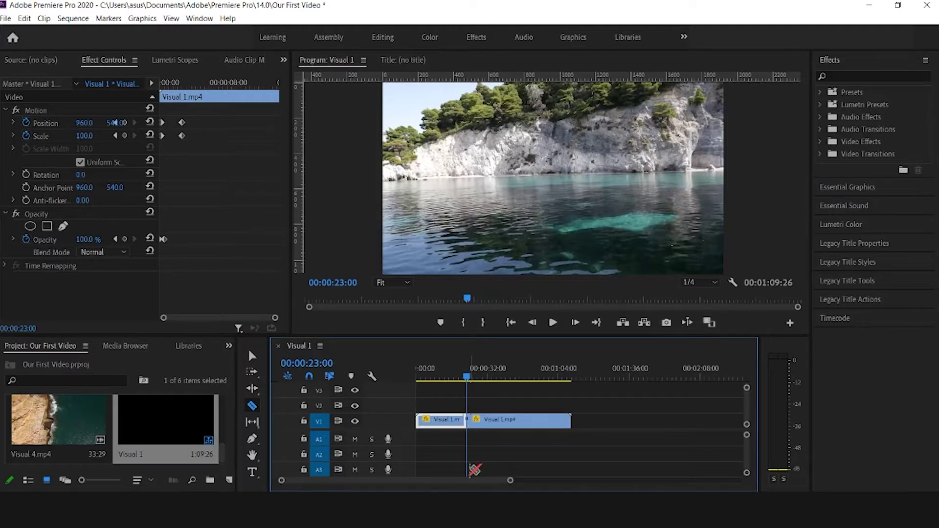
- Make further razor cuts along the rest of the Visual 1 clip, including one at about 00:00:58:15
{"action": "left_click", "coordinate": [495, 421]}
{"action": "left_click", "coordinate": [522, 422]}
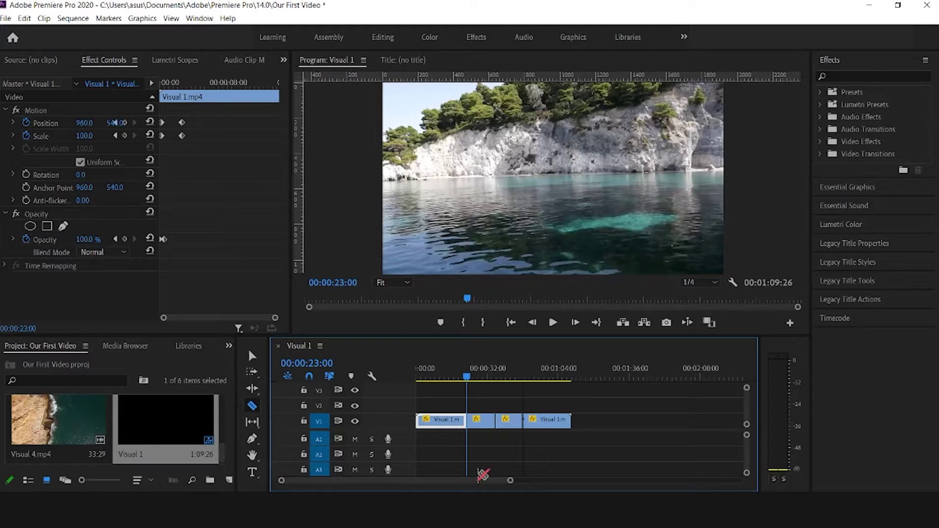
{"action": "left_click_drag", "start_coordinate": [467, 377], "coordinate": [546, 385]}
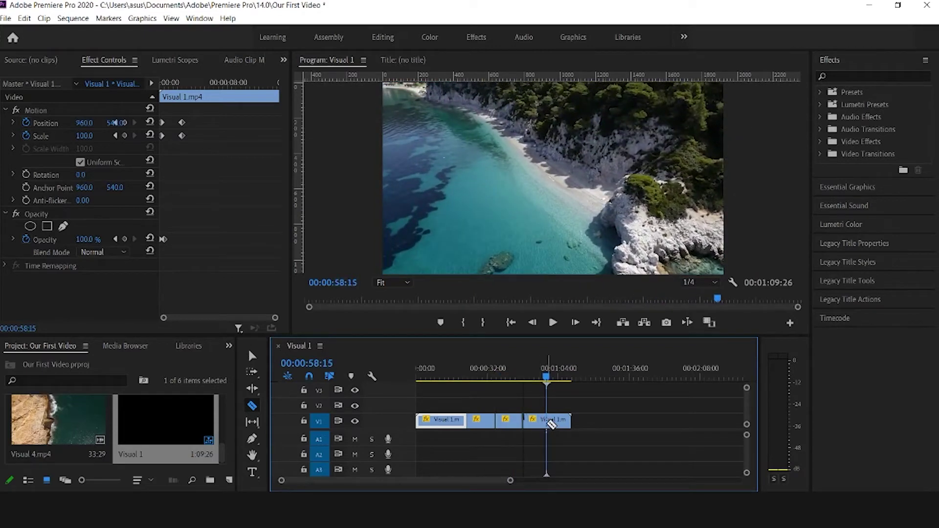
{"action": "left_click", "coordinate": [548, 421]}
{"action": "left_click", "coordinate": [523, 421]}
- Undo all the razor cuts in the Visual 1 clip and return to the Selection tool
{"action": "key", "text": "ctrl+z"}
{"action": "key", "text": "ctrl+z"}
{"action": "key", "text": "ctrl+z"}
{"action": "key", "text": "ctrl+z"}
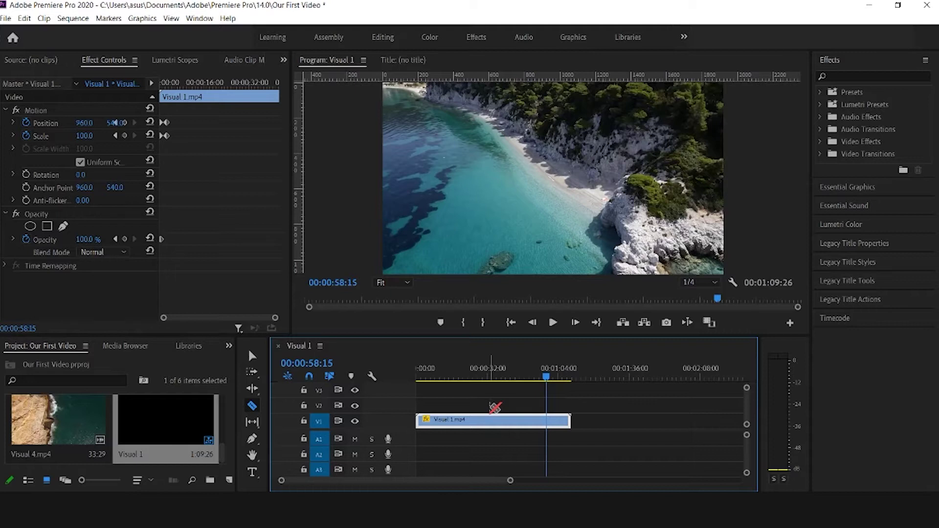
{"action": "key", "text": "v"}
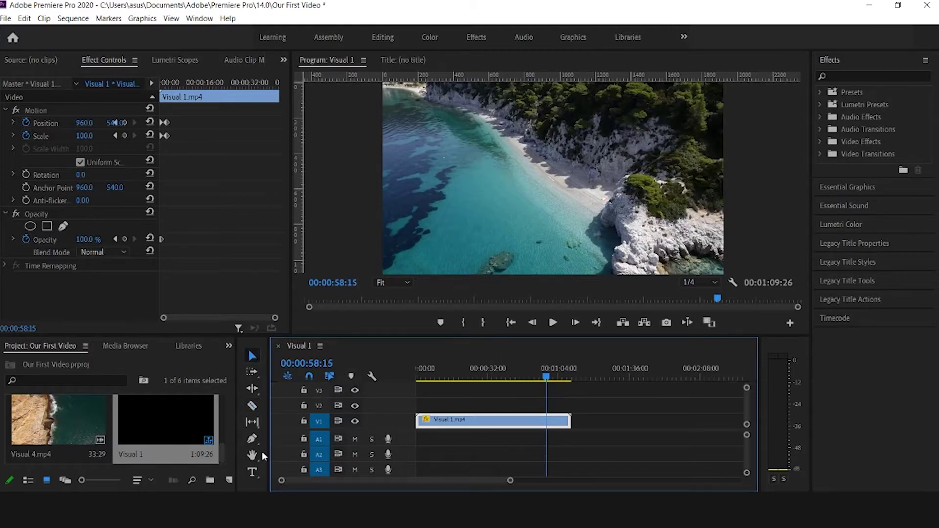
- Apply the Gaussian Blur video effect from the Blur & Sharpen group to the Visual 1 clip
{"action": "left_click_drag", "start_coordinate": [530, 380], "coordinate": [505, 385]}
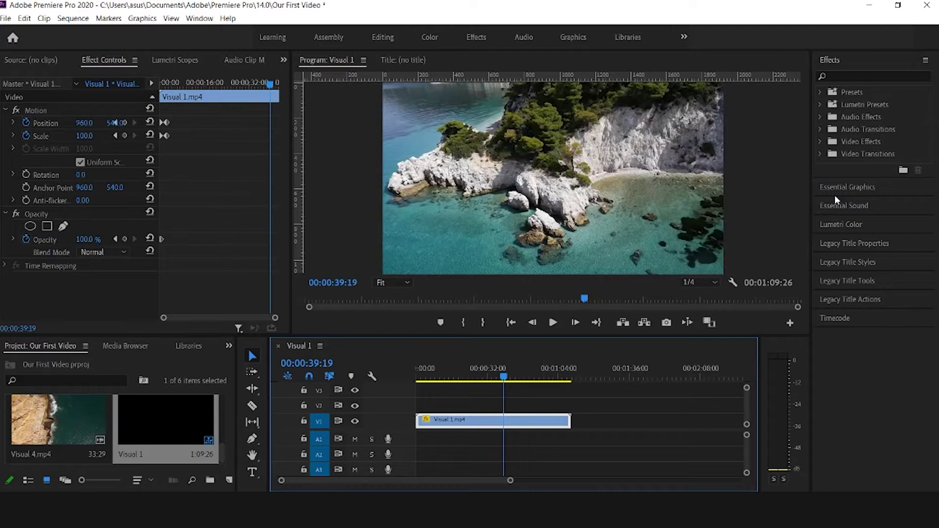
{"action": "left_click", "coordinate": [833, 58]}
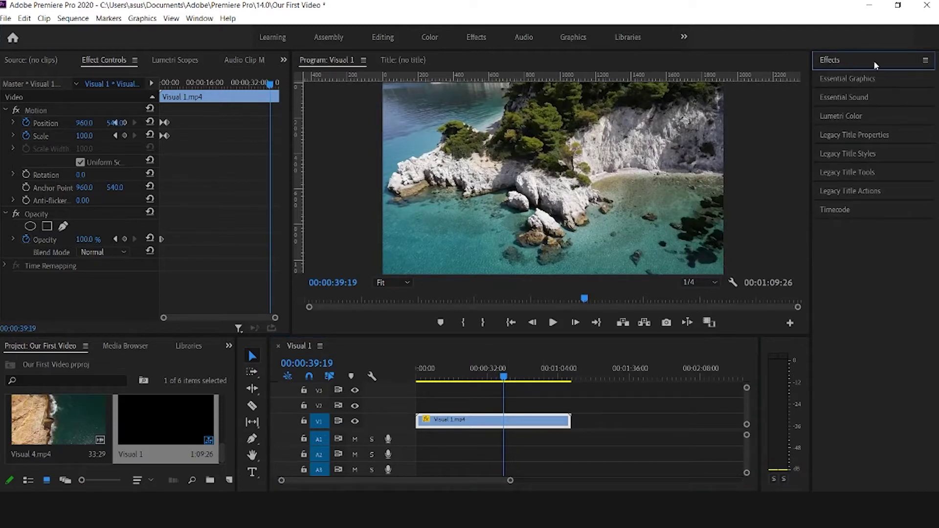
{"action": "left_click", "coordinate": [874, 60]}
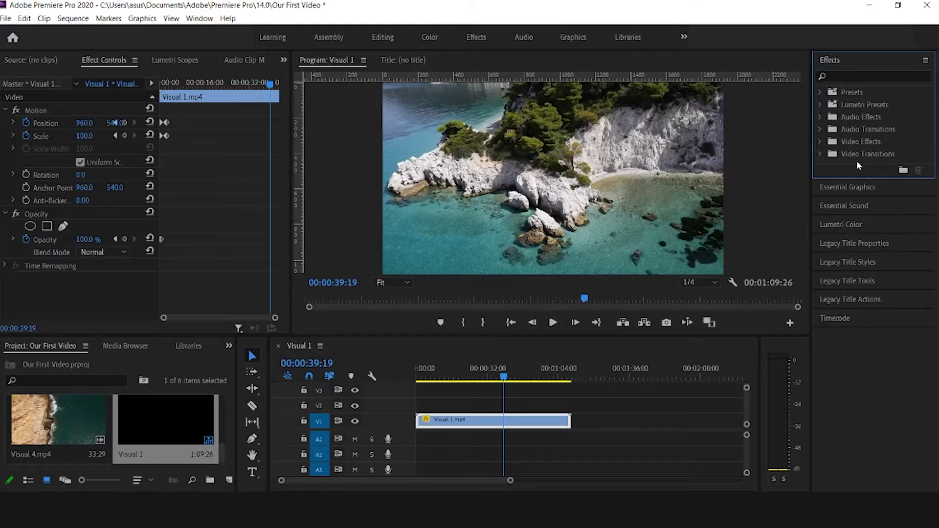
{"action": "left_click", "coordinate": [820, 142]}
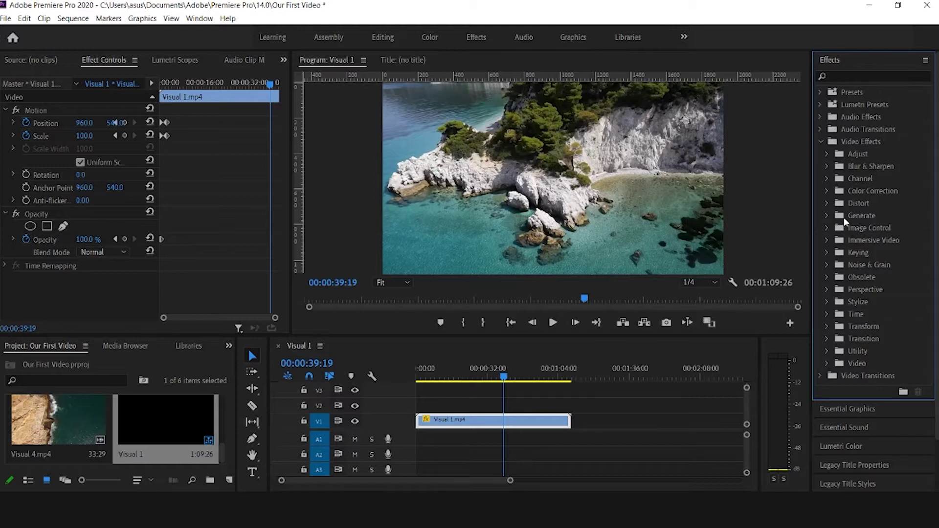
{"action": "left_click", "coordinate": [826, 166]}
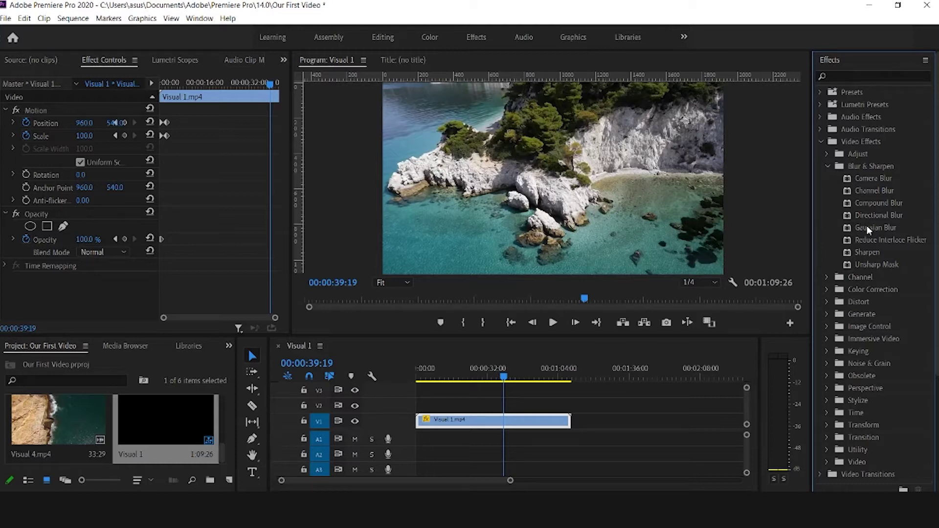
{"action": "left_click_drag", "start_coordinate": [866, 228], "coordinate": [858, 229]}
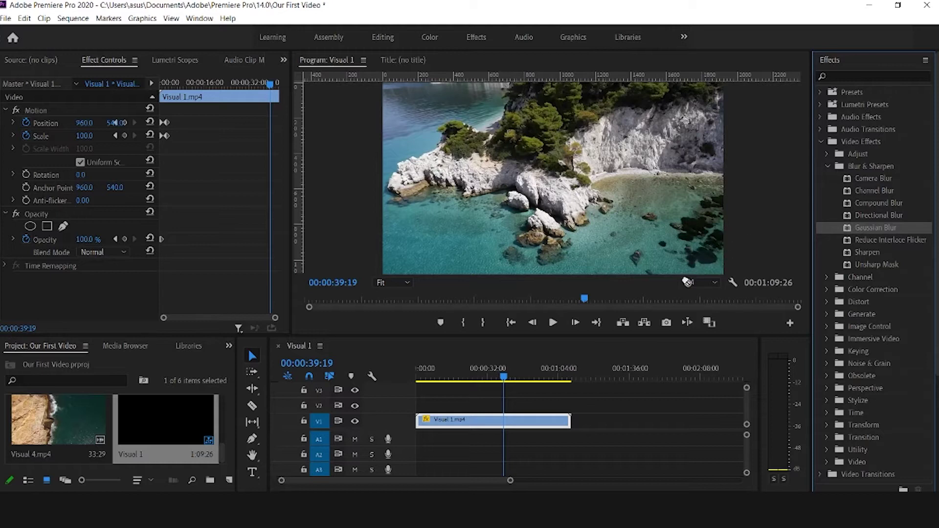
{"action": "left_click_drag", "start_coordinate": [558, 361], "coordinate": [528, 422]}
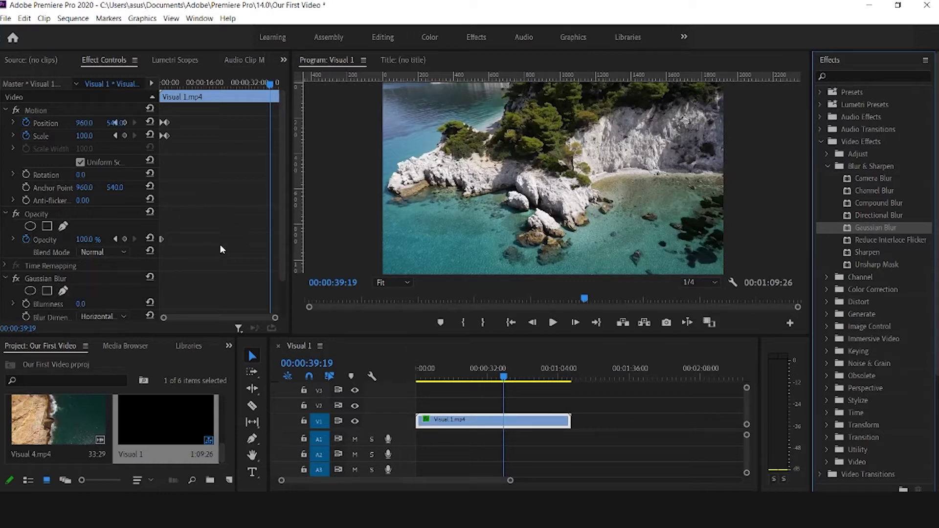
- Set the Gaussian Blur's blurriness to 47 with the playhead near four seconds
{"action": "scroll", "coordinate": [223, 244], "scroll_direction": "down", "scroll_amount": 1}
{"action": "scroll", "coordinate": [223, 259], "scroll_direction": "down", "scroll_amount": 1}
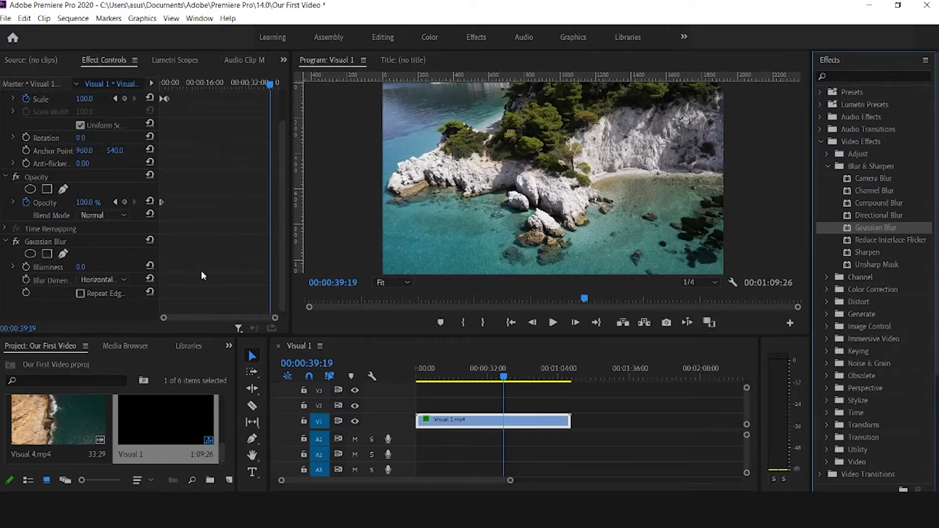
{"action": "left_click_drag", "start_coordinate": [273, 88], "coordinate": [171, 87]}
{"action": "left_click", "coordinate": [81, 267]}
{"action": "type", "text": "45"}
{"action": "key", "text": "Return"}
{"action": "left_click_drag", "start_coordinate": [82, 267], "coordinate": [94, 267]}
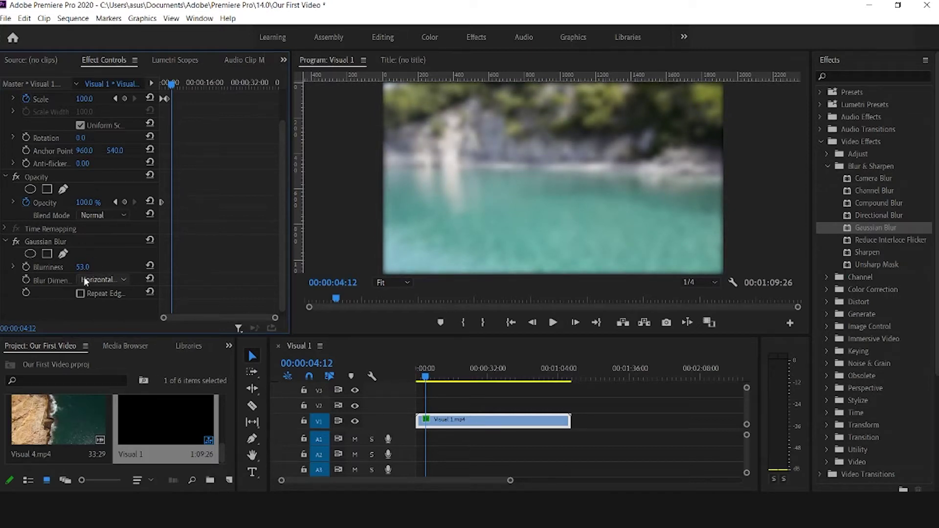
{"action": "left_click_drag", "start_coordinate": [89, 266], "coordinate": [93, 266]}
- Enable blurriness keyframing, move the keyframe to 00:00:00:17 near the clip's start, and jump to it
{"action": "left_click", "coordinate": [26, 267]}
{"action": "left_click_drag", "start_coordinate": [171, 87], "coordinate": [178, 215]}
{"action": "left_click_drag", "start_coordinate": [173, 268], "coordinate": [162, 268]}
{"action": "mouse_move", "coordinate": [180, 87]}
{"action": "left_mouse_down"}
{"action": "mouse_move", "coordinate": [162, 88]}
{"action": "mouse_move", "coordinate": [171, 87]}
{"action": "left_mouse_up"}
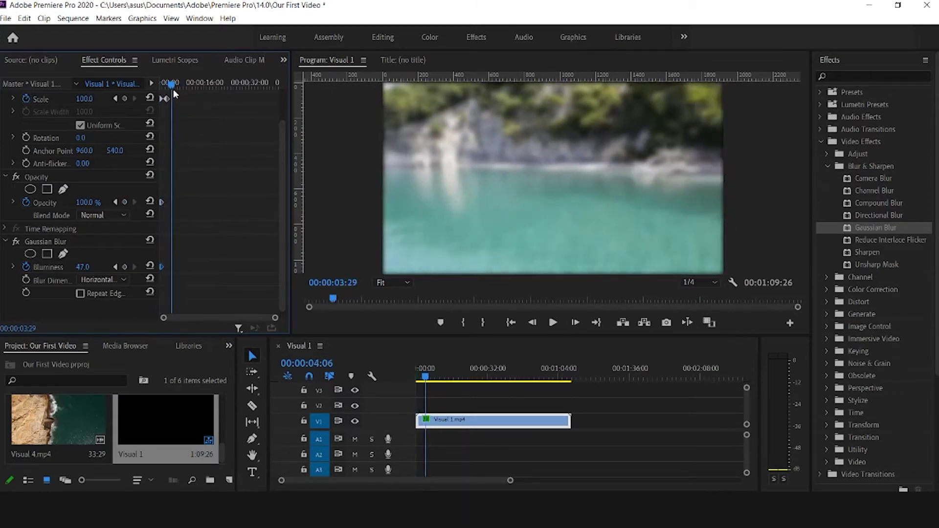
{"action": "left_click", "coordinate": [115, 267]}
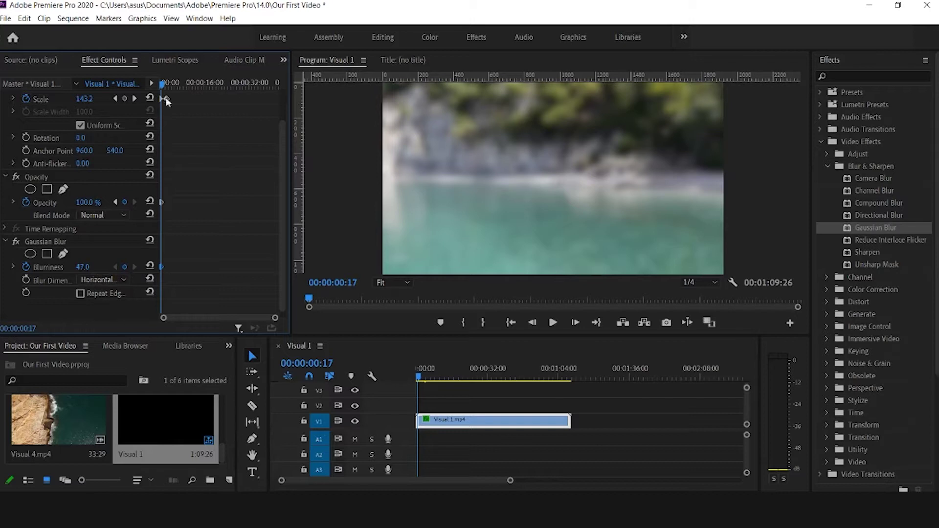
- Add a blurriness keyframe of 0 just after three seconds and preview the blur animation from near the start
{"action": "left_click_drag", "start_coordinate": [161, 85], "coordinate": [167, 87]}
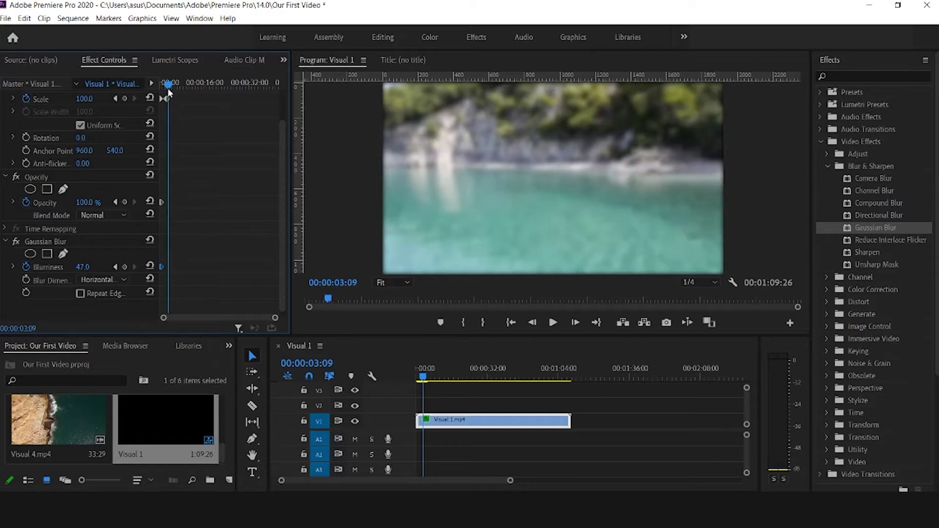
{"action": "left_click", "coordinate": [83, 266]}
{"action": "type", "text": "0"}
{"action": "key", "text": "Return"}
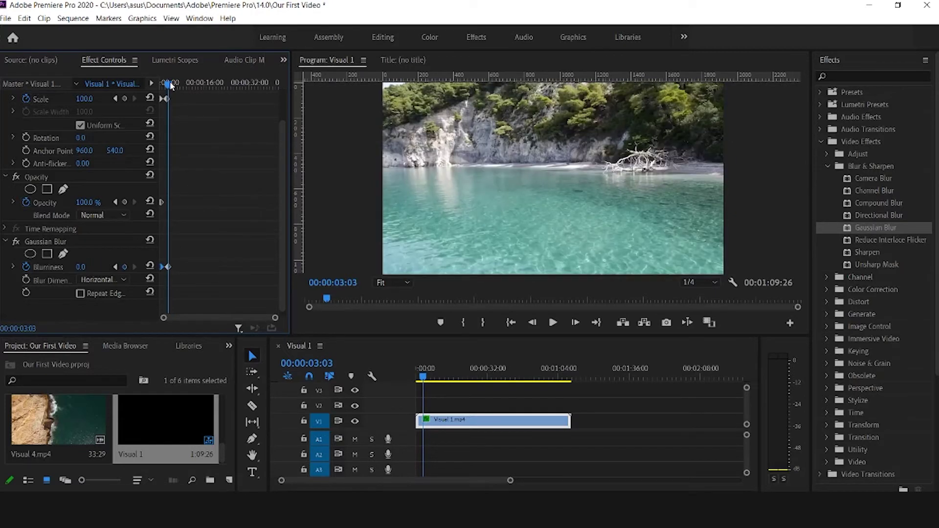
{"action": "left_click_drag", "start_coordinate": [170, 86], "coordinate": [163, 84]}
{"action": "key", "text": "space"}
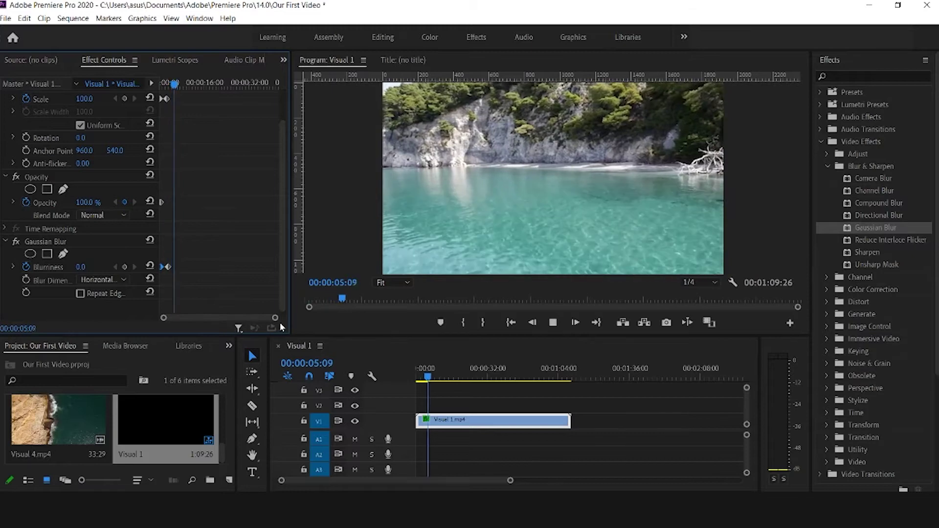
- Stop the preview, place the playhead near six seconds, and browse the Channel, Color Correction and Distort video effect groups
{"action": "key", "text": "space"}
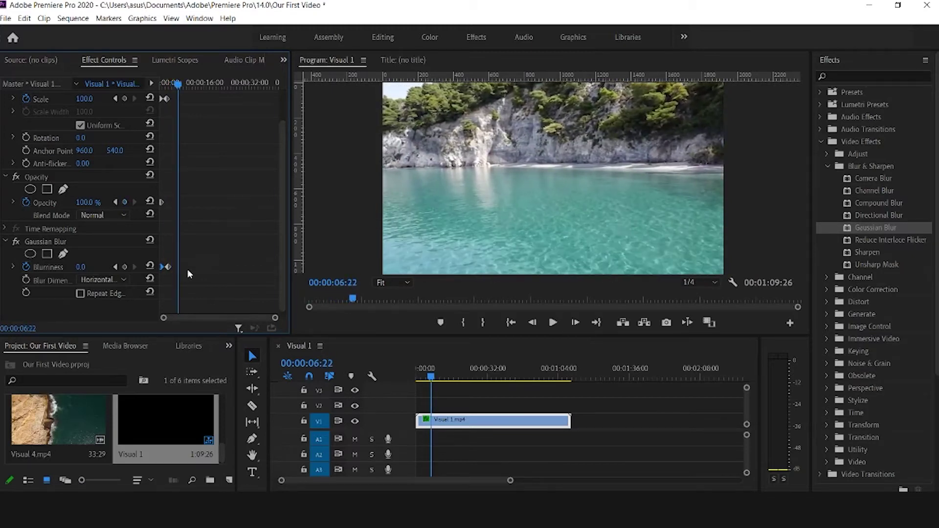
{"action": "mouse_move", "coordinate": [178, 84]}
{"action": "left_mouse_down"}
{"action": "mouse_move", "coordinate": [163, 87]}
{"action": "mouse_move", "coordinate": [176, 85]}
{"action": "left_mouse_up"}
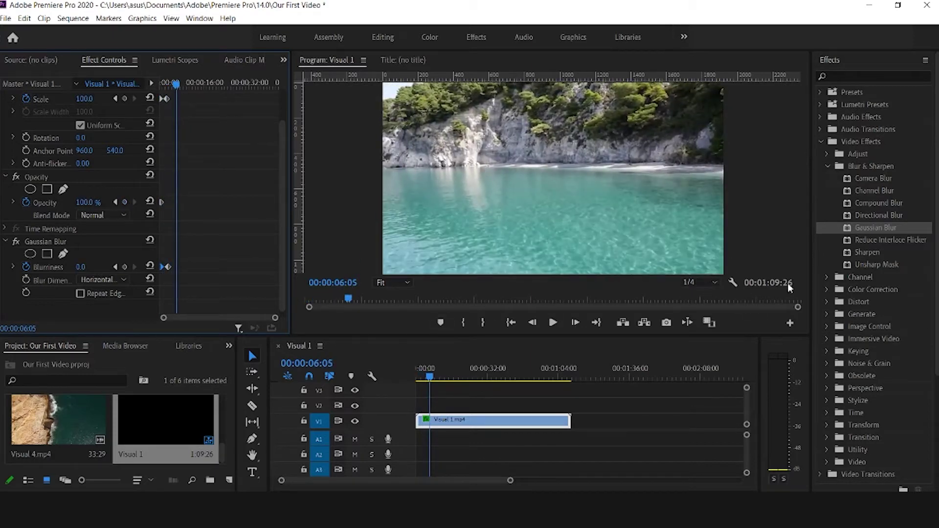
{"action": "scroll", "coordinate": [876, 231], "scroll_direction": "down", "scroll_amount": 2}
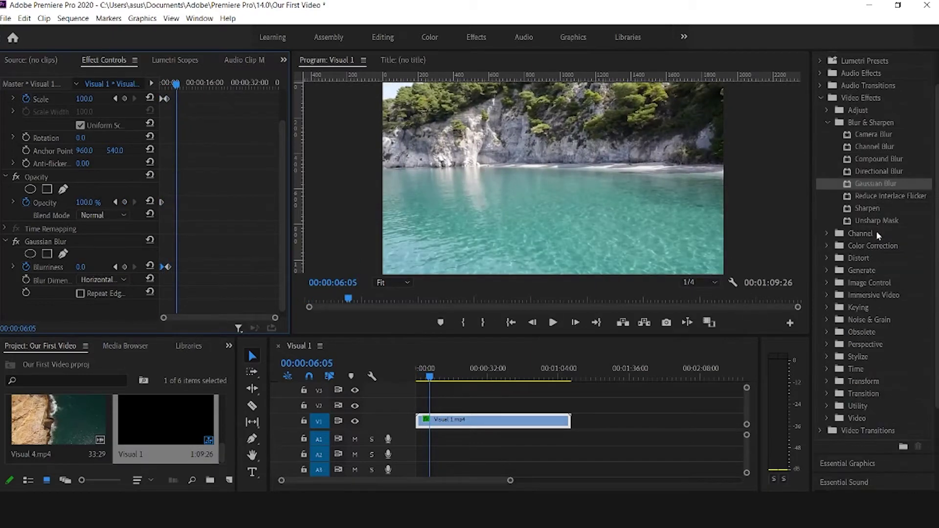
{"action": "left_click", "coordinate": [826, 122]}
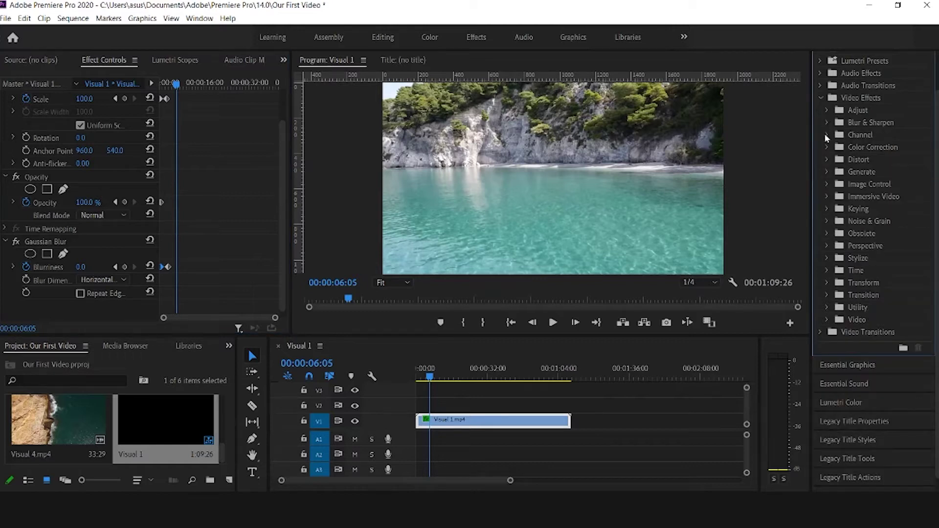
{"action": "left_click", "coordinate": [825, 135]}
{"action": "left_click", "coordinate": [826, 135]}
{"action": "left_click", "coordinate": [826, 146]}
{"action": "left_click", "coordinate": [826, 146]}
{"action": "left_click", "coordinate": [825, 158]}
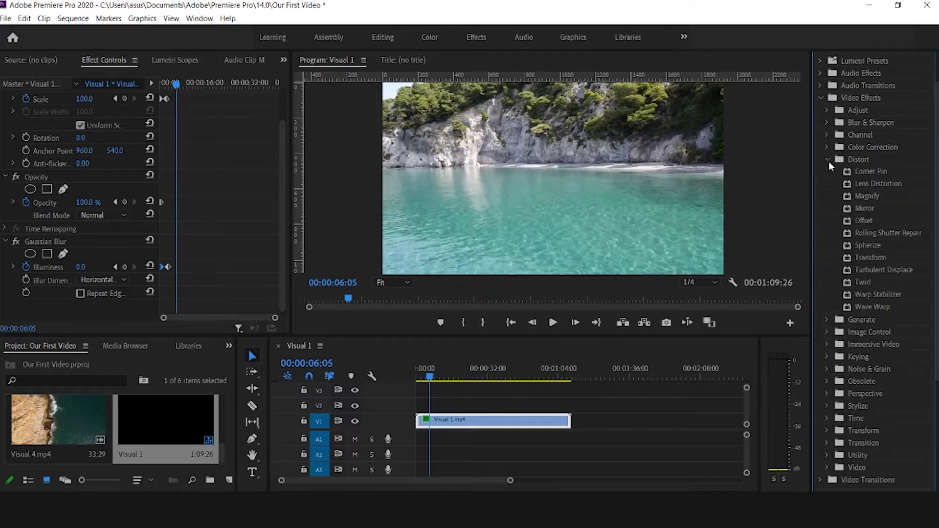
{"action": "left_click", "coordinate": [829, 160]}
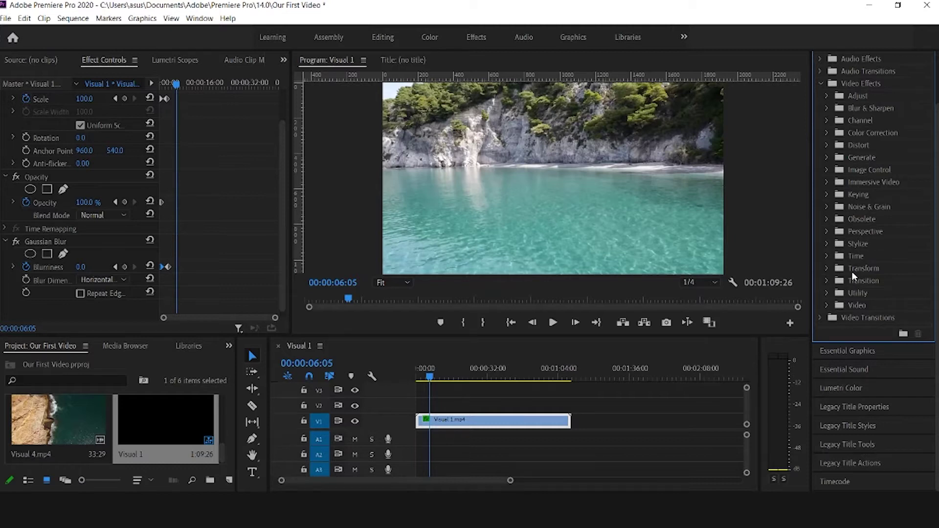
- Look through the Essential Graphics templates and edit view, the Essential Sound options and the Lumetri Color sections
{"action": "left_click", "coordinate": [842, 356]}
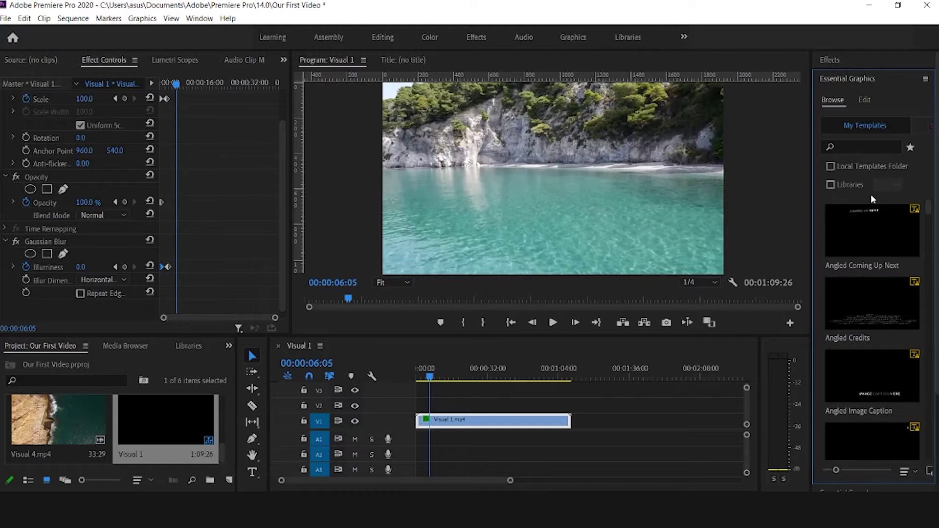
{"action": "scroll", "coordinate": [866, 171], "scroll_direction": "down", "scroll_amount": 1}
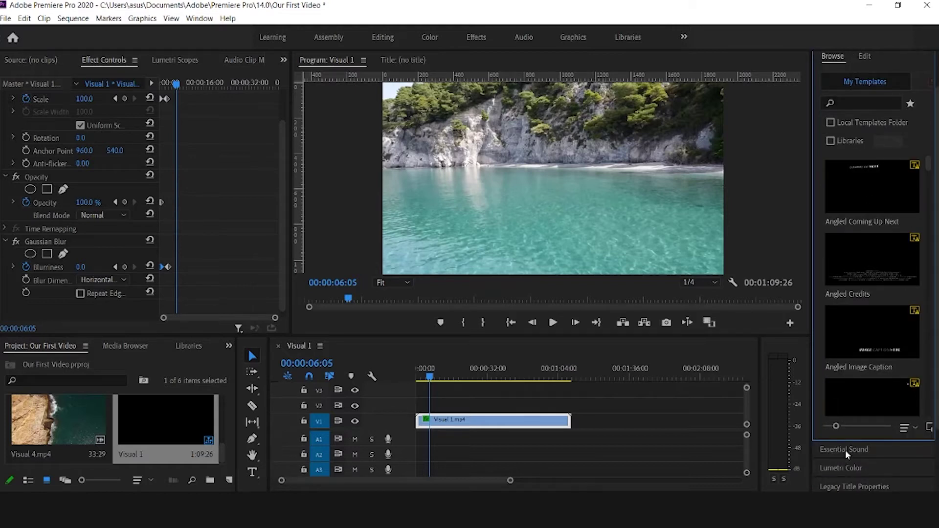
{"action": "left_click", "coordinate": [864, 58]}
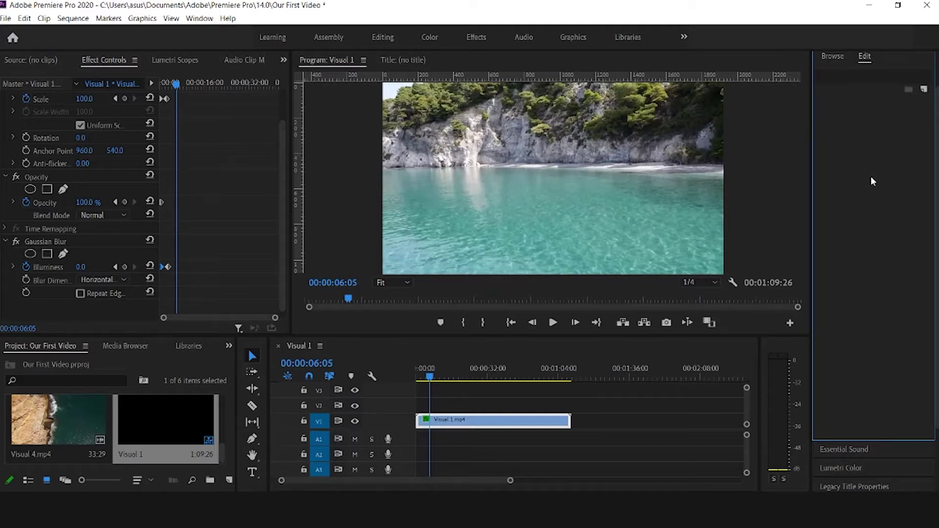
{"action": "left_click", "coordinate": [841, 451]}
{"action": "left_click", "coordinate": [837, 348]}
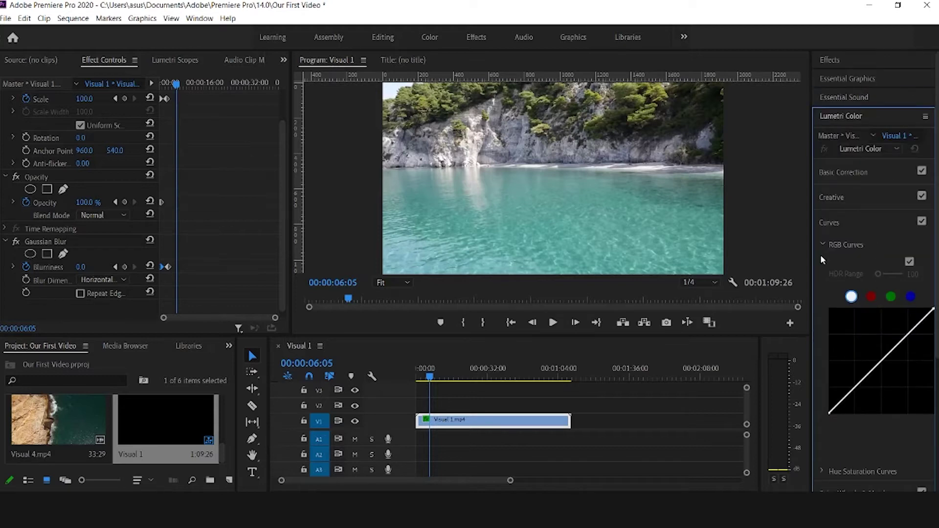
{"action": "scroll", "coordinate": [820, 254], "scroll_direction": "down", "scroll_amount": 1}
{"action": "scroll", "coordinate": [844, 388], "scroll_direction": "up", "scroll_amount": 1}
- Try Lumetri Basic Correction temperature and exposure adjustments on the Visual 1 clip and reset both to 0
{"action": "left_click", "coordinate": [852, 171]}
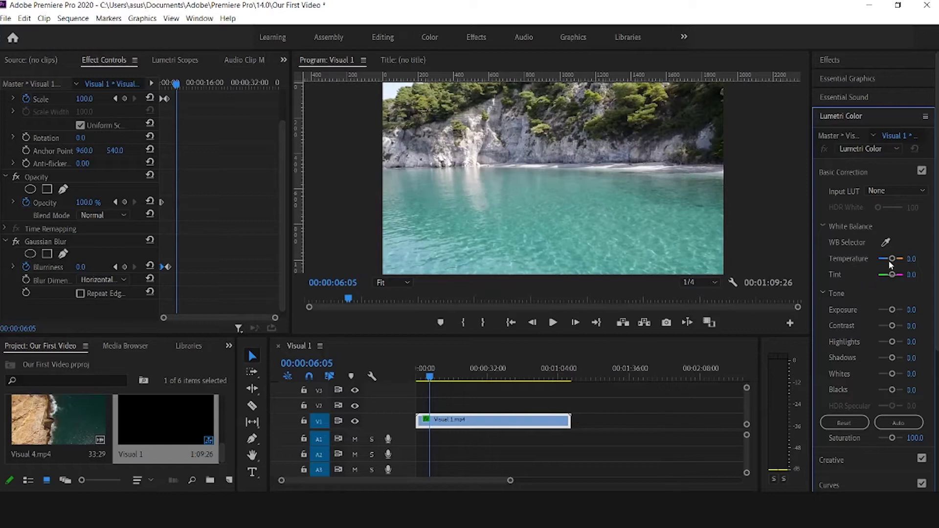
{"action": "left_click_drag", "start_coordinate": [893, 263], "coordinate": [886, 262]}
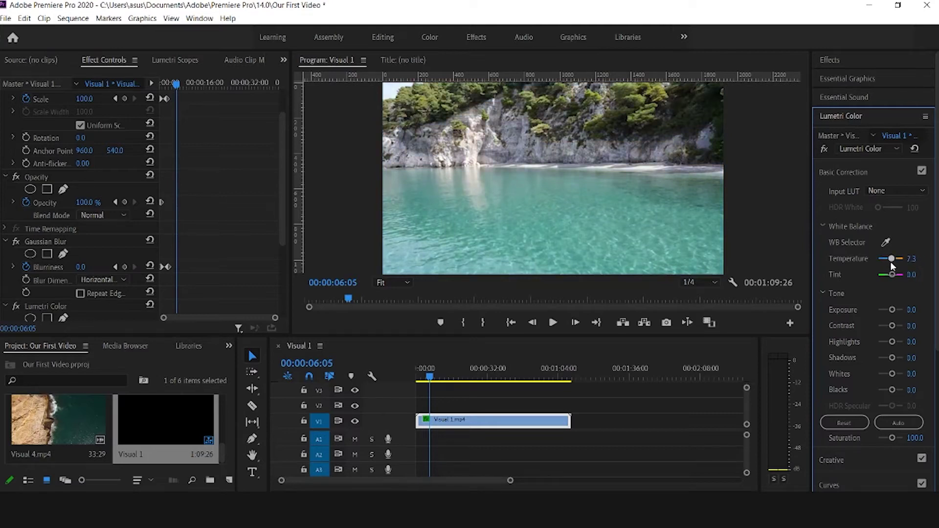
{"action": "left_click", "coordinate": [912, 263]}
{"action": "left_click_drag", "start_coordinate": [894, 310], "coordinate": [888, 310]}
{"action": "left_click", "coordinate": [914, 309]}
{"action": "type", "text": "0"}
{"action": "key", "text": "Return"}
- Preview the Lumetri Creative looks for Visual 1, including the Fuji ETERNA and Fuji F125 Kodak 2395 presets, without applying any
{"action": "scroll", "coordinate": [859, 365], "scroll_direction": "down", "scroll_amount": 2}
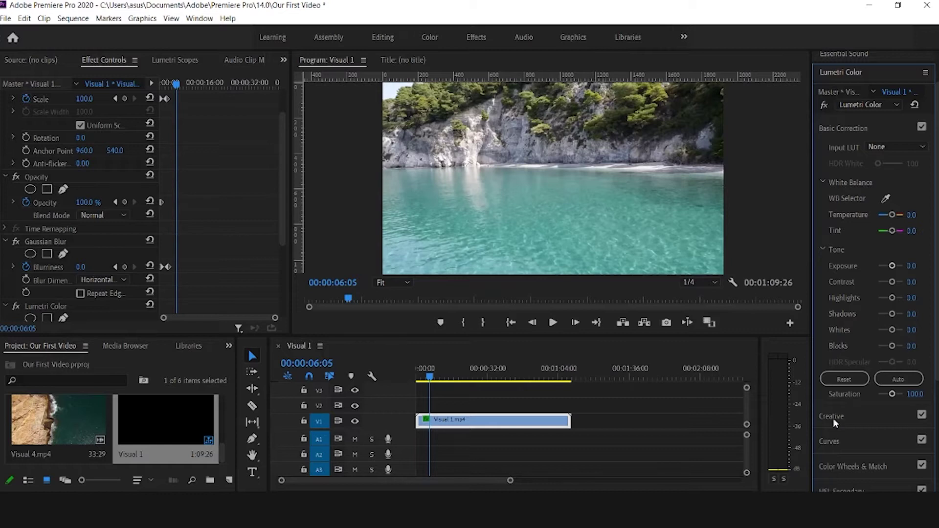
{"action": "left_click", "coordinate": [846, 415]}
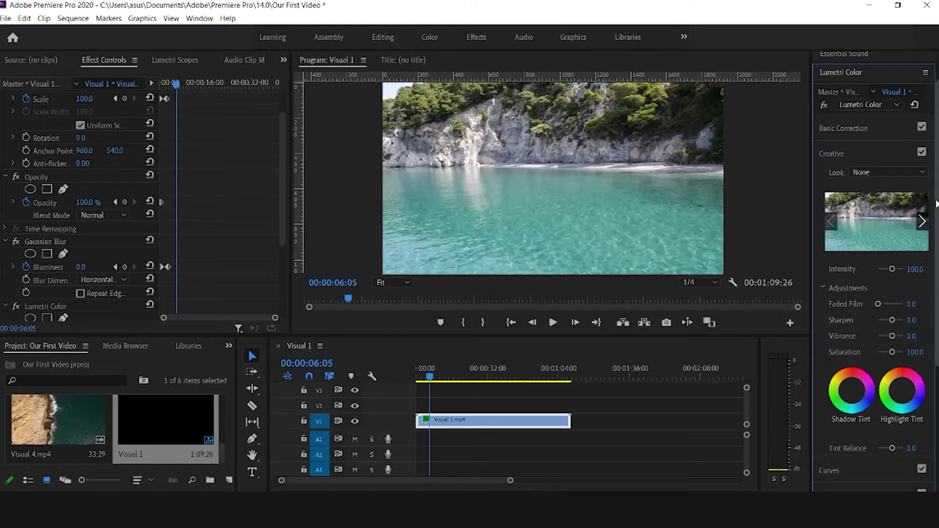
{"action": "left_click", "coordinate": [923, 225]}
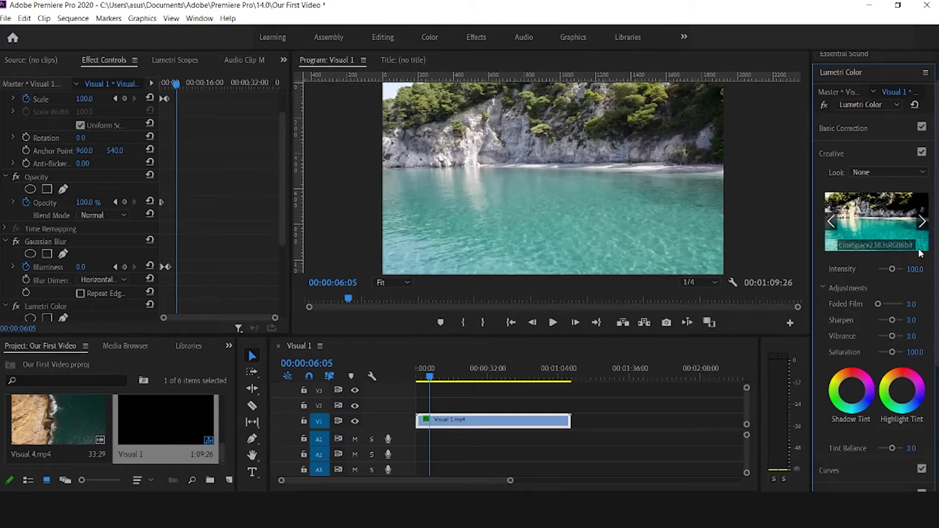
{"action": "left_click", "coordinate": [922, 222]}
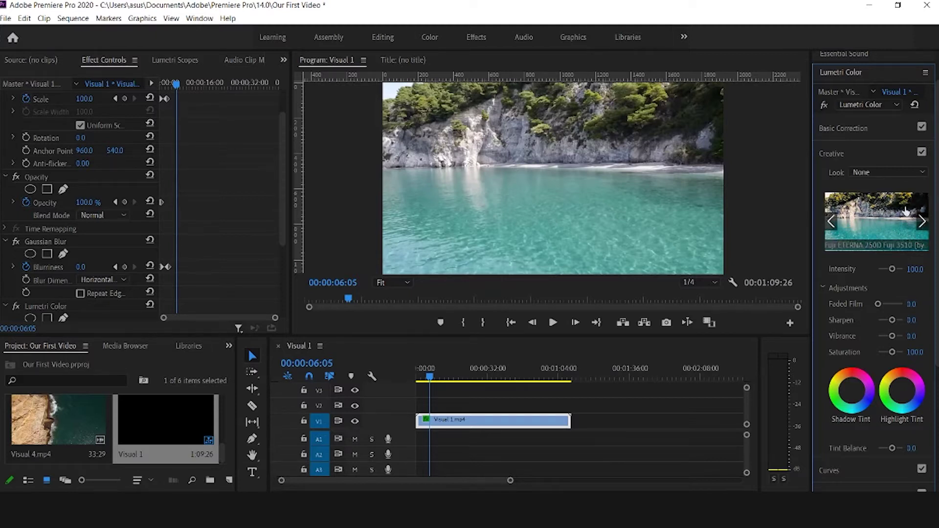
{"action": "left_click", "coordinate": [922, 223]}
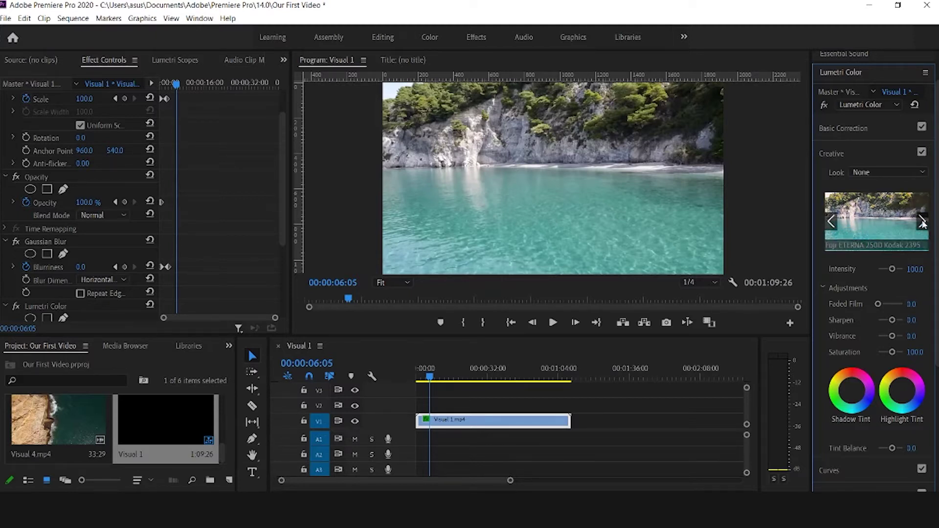
{"action": "scroll", "coordinate": [904, 226], "scroll_direction": "down", "scroll_amount": 1}
{"action": "left_click", "coordinate": [923, 181]}
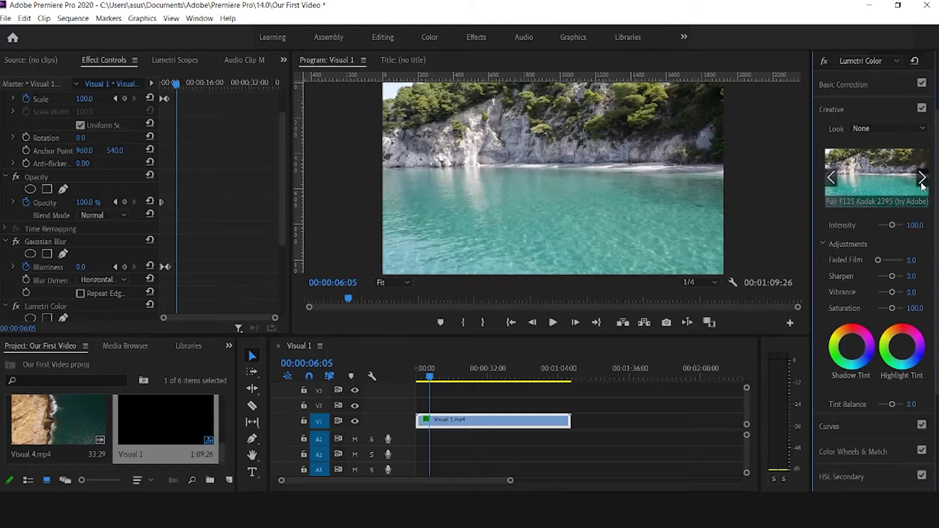
{"action": "left_click", "coordinate": [838, 188]}
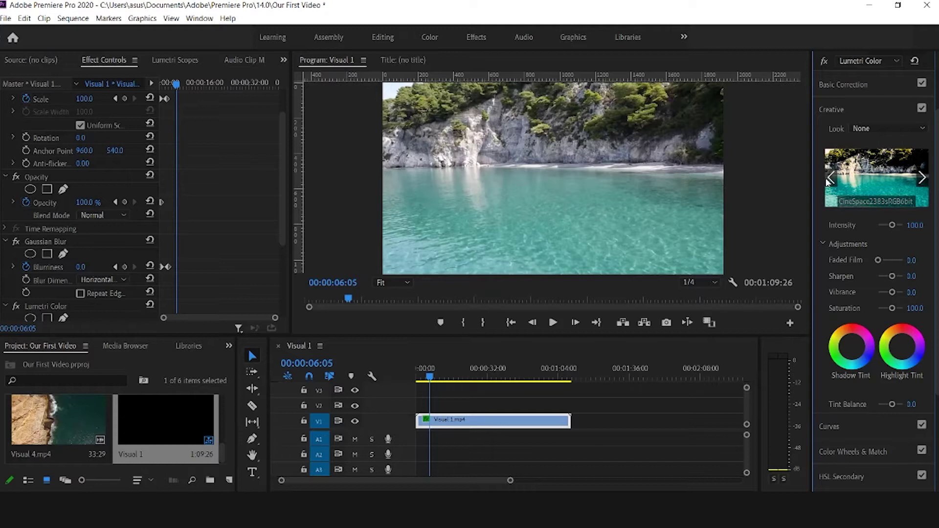
{"action": "scroll", "coordinate": [859, 183], "scroll_direction": "down", "scroll_amount": 1}
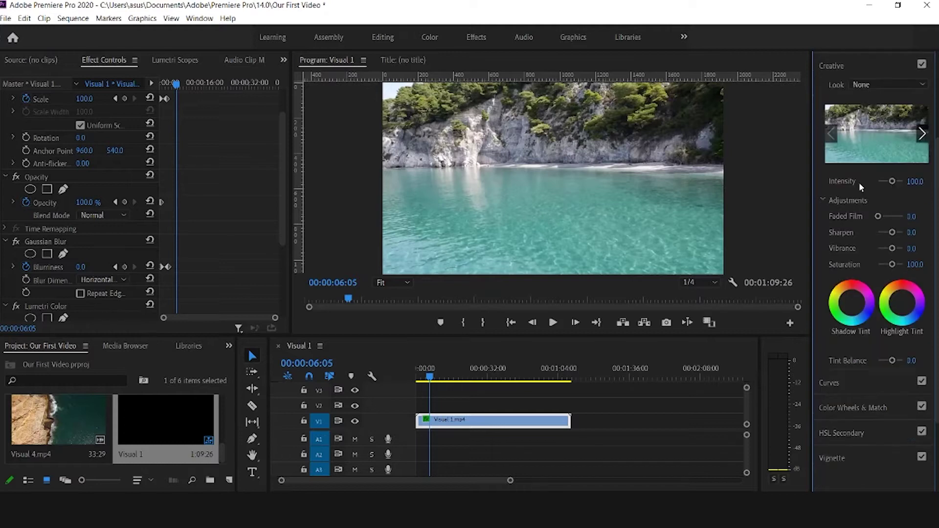
- Examine the Lumetri RGB Curves, return to the Creative section and collapse Lumetri Color
{"action": "left_click", "coordinate": [839, 384]}
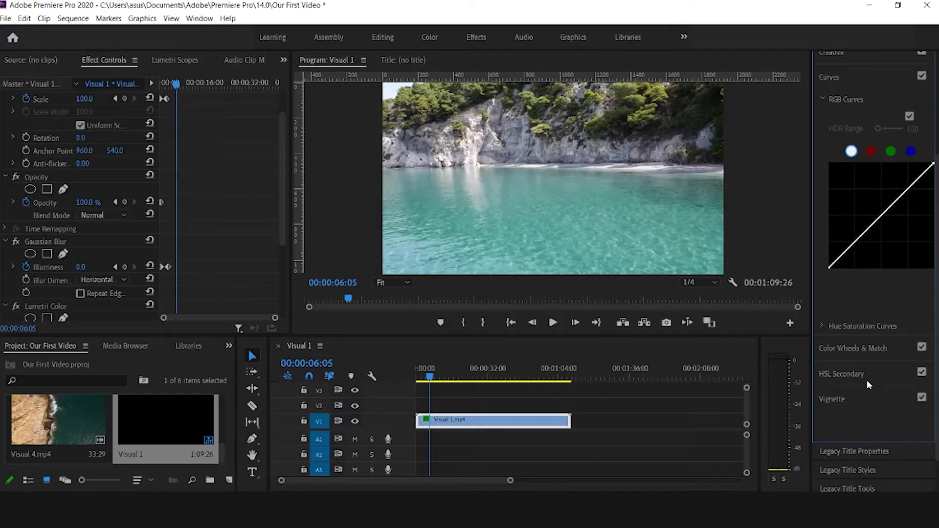
{"action": "left_click", "coordinate": [844, 57]}
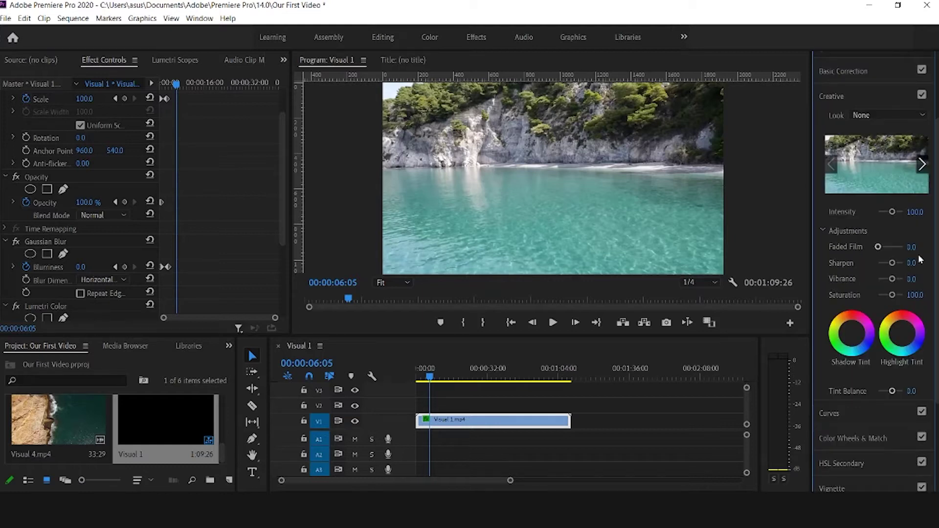
{"action": "scroll", "coordinate": [917, 253], "scroll_direction": "up", "scroll_amount": 3}
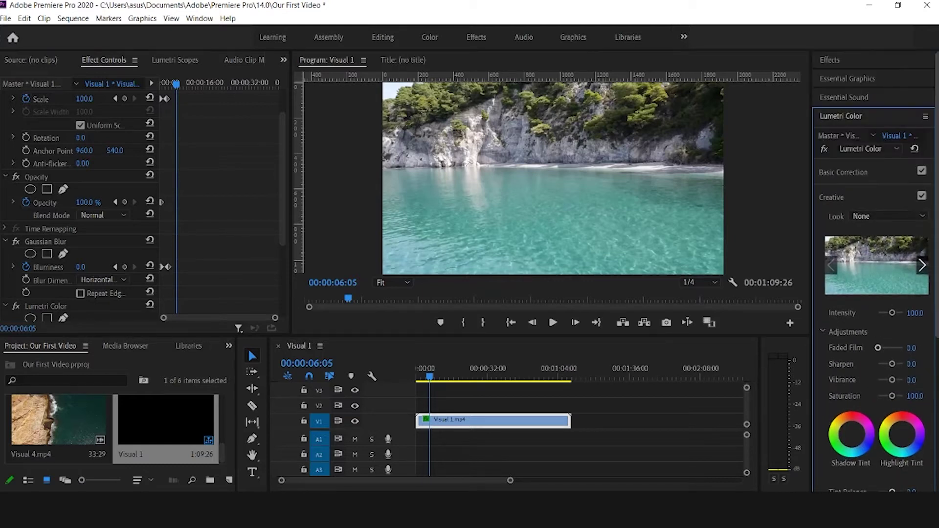
{"action": "left_click", "coordinate": [858, 119]}
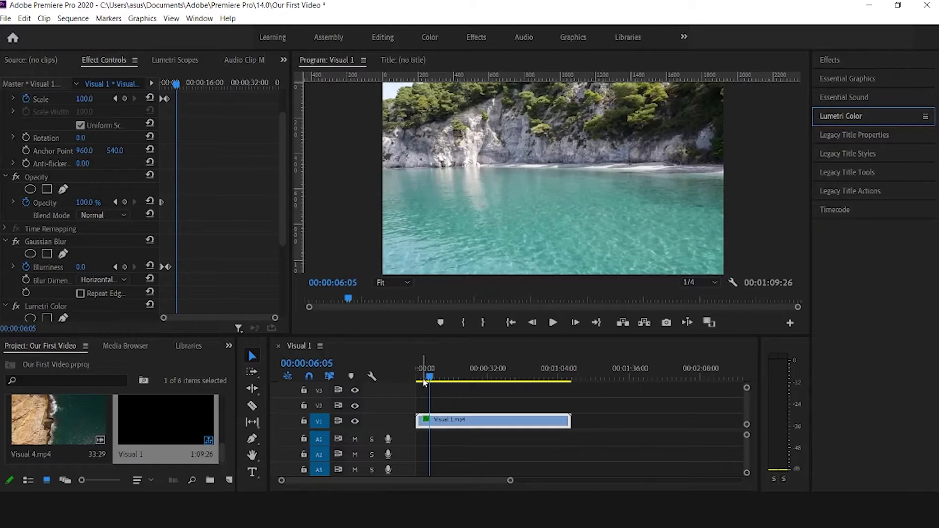
- Scrub through Visual 1 to about 38 seconds and bring the first imported clips into view in the project bin
{"action": "left_click_drag", "start_coordinate": [428, 379], "coordinate": [454, 378]}
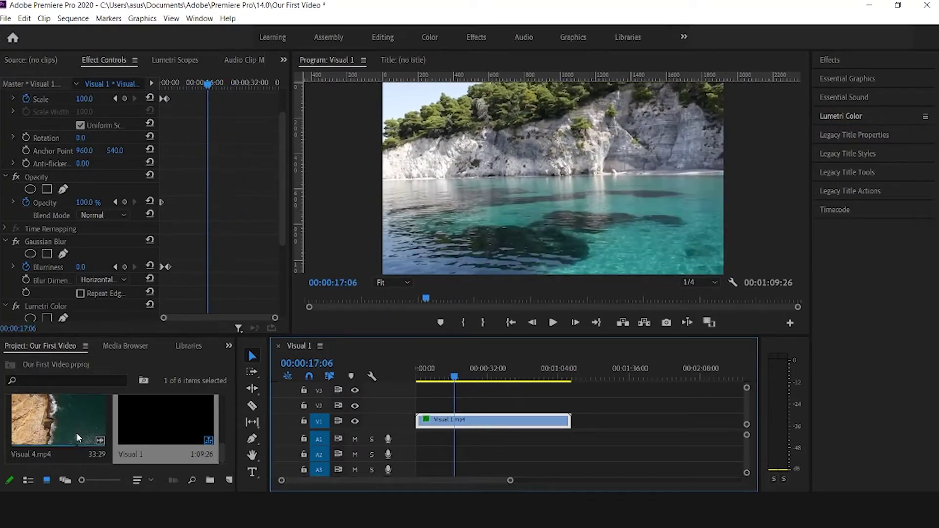
{"action": "scroll", "coordinate": [78, 433], "scroll_direction": "up", "scroll_amount": 1}
{"action": "scroll", "coordinate": [122, 434], "scroll_direction": "up", "scroll_amount": 1}
{"action": "scroll", "coordinate": [112, 432], "scroll_direction": "up", "scroll_amount": 1}
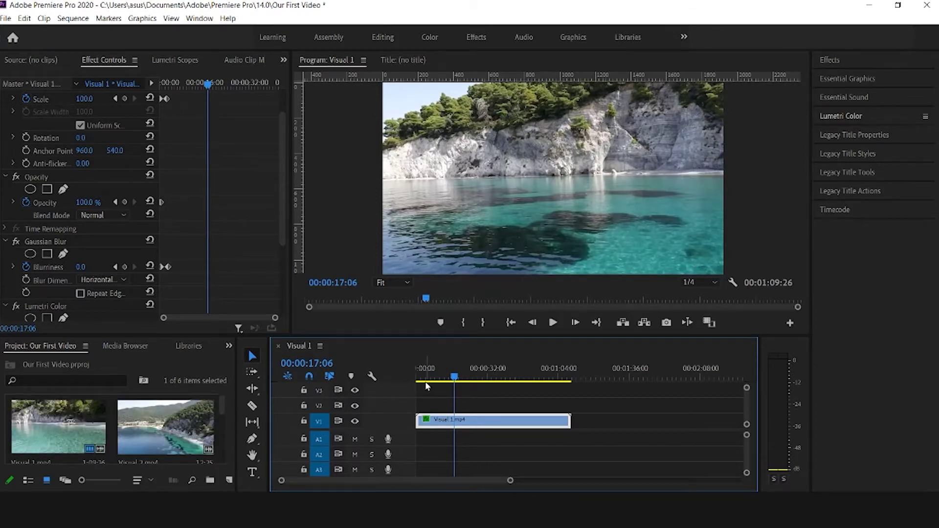
{"action": "left_click_drag", "start_coordinate": [426, 384], "coordinate": [502, 392]}
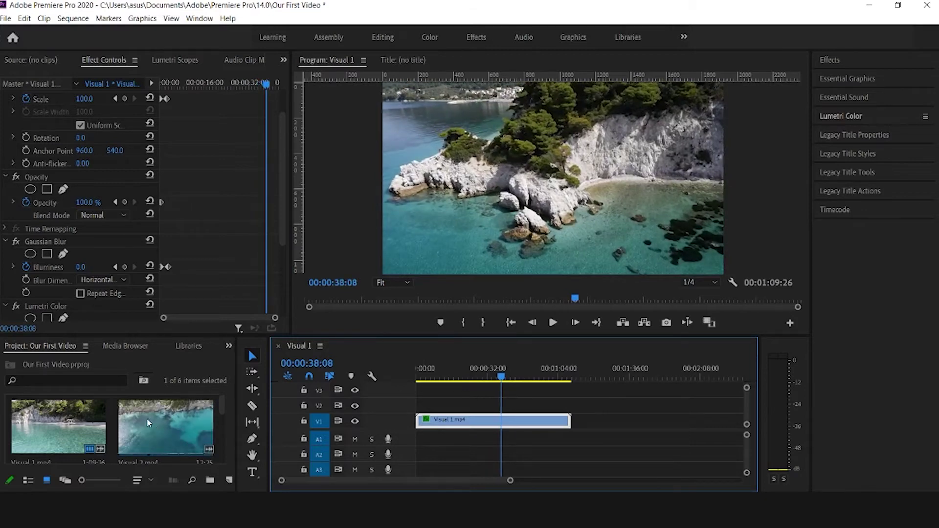
- Append the Visual 2, Visual 3 and Visual 4 clips end to end after Visual 1 on video track V1
{"action": "left_click_drag", "start_coordinate": [156, 424], "coordinate": [576, 418]}
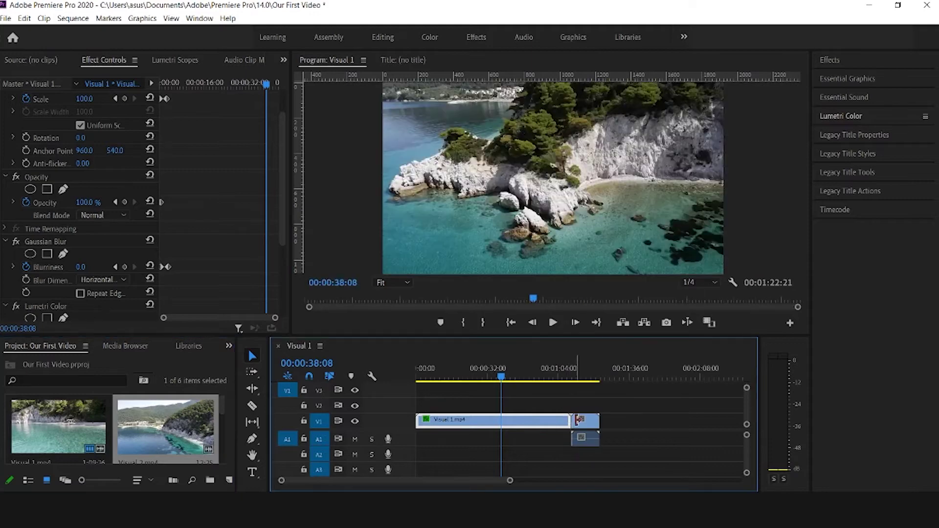
{"action": "left_click_drag", "start_coordinate": [223, 409], "coordinate": [219, 428]}
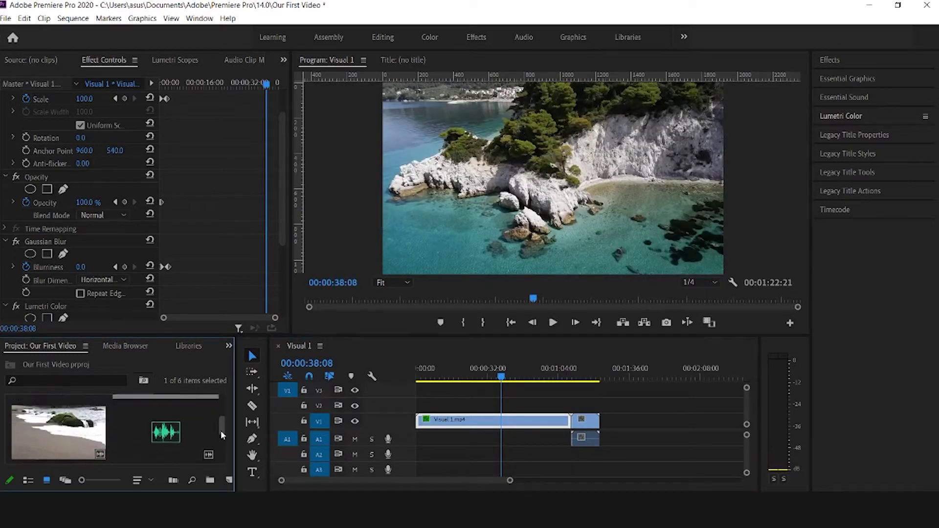
{"action": "left_click_drag", "start_coordinate": [27, 425], "coordinate": [601, 426]}
{"action": "left_click_drag", "start_coordinate": [222, 428], "coordinate": [223, 456]}
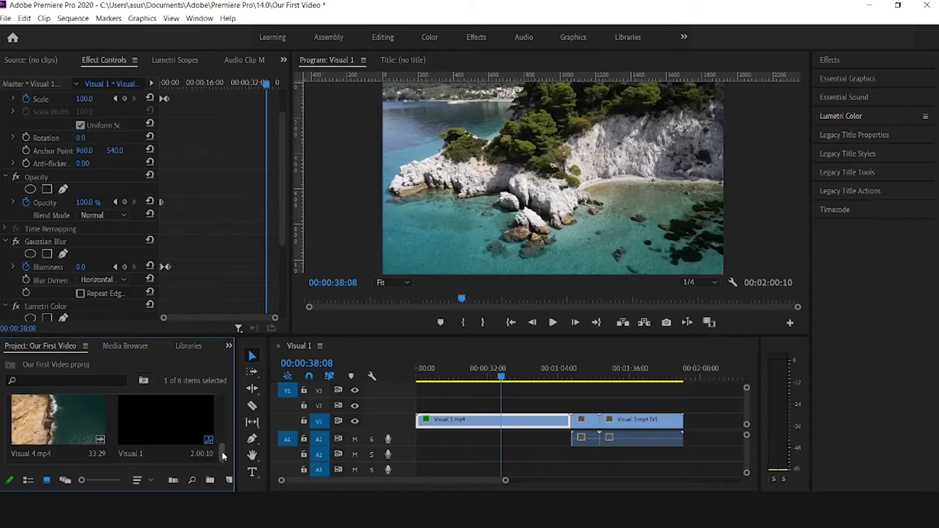
{"action": "left_click_drag", "start_coordinate": [84, 443], "coordinate": [691, 424]}
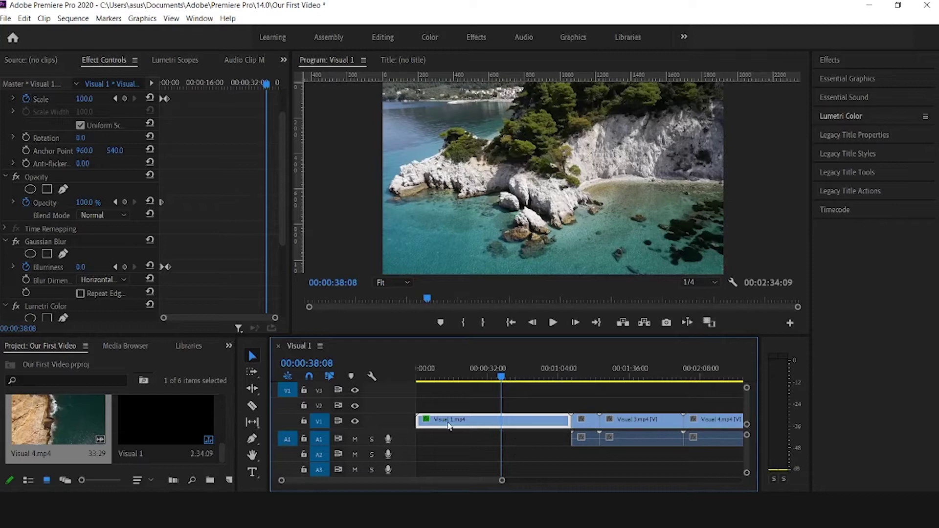
- Inspect the Visual 2 and Visual 3 clips on the timeline with the playhead at 00:01:17:19
{"action": "left_click_drag", "start_coordinate": [561, 373], "coordinate": [589, 374]}
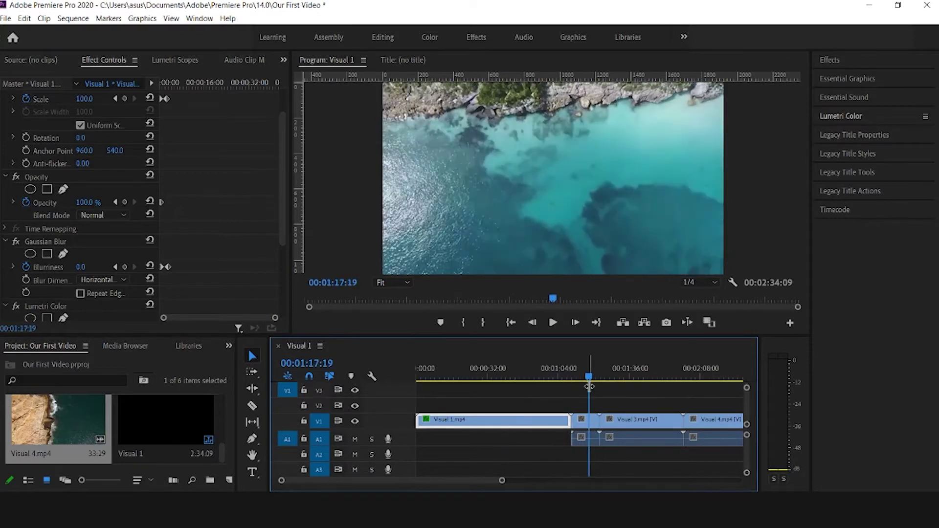
{"action": "left_click", "coordinate": [584, 424]}
{"action": "left_click", "coordinate": [636, 420]}
{"action": "left_click_drag", "start_coordinate": [512, 479], "coordinate": [545, 481]}
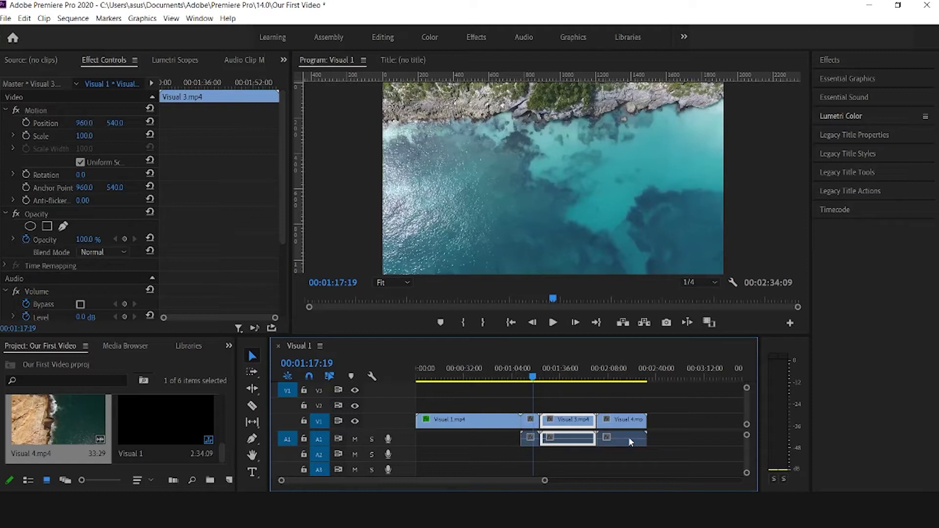
{"action": "left_click", "coordinate": [689, 439]}
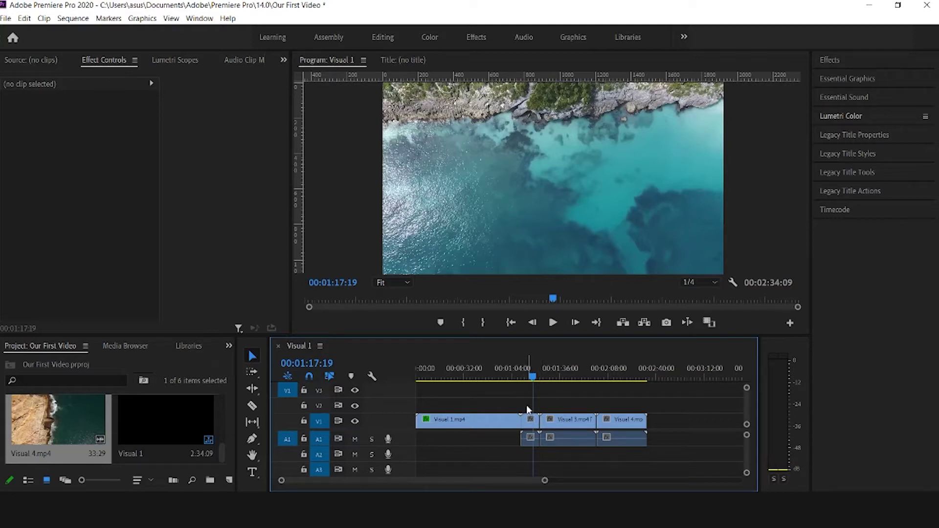
- Unlink the audio and video of Visual 2, Visual 3 and Visual 4, and delete their audio from track A1
{"action": "mouse_move", "coordinate": [527, 410]}
{"action": "left_mouse_down"}
{"action": "mouse_move", "coordinate": [558, 410]}
{"action": "mouse_move", "coordinate": [528, 409]}
{"action": "left_mouse_up"}
{"action": "left_click_drag", "start_coordinate": [528, 408], "coordinate": [645, 439]}
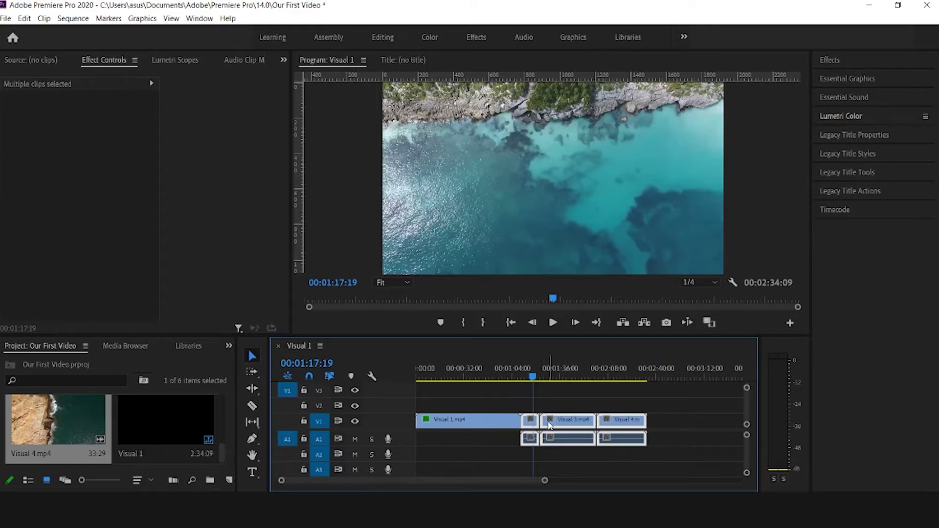
{"action": "left_click_drag", "start_coordinate": [510, 425], "coordinate": [520, 425]}
{"action": "right_click", "coordinate": [621, 429]}
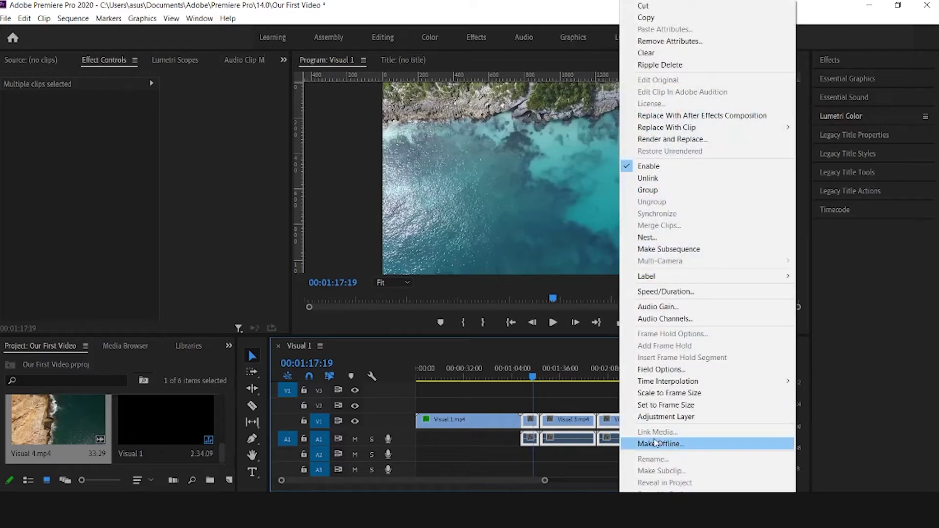
{"action": "left_click", "coordinate": [648, 178]}
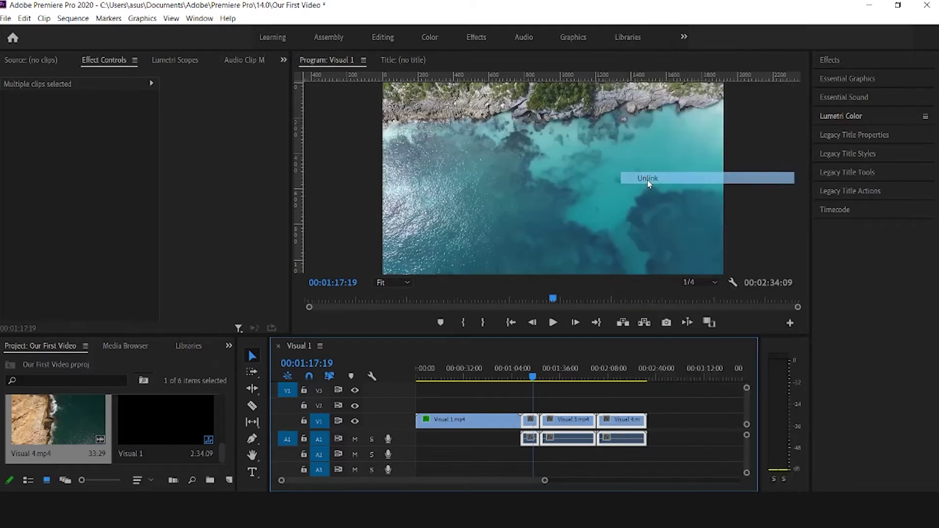
{"action": "left_click", "coordinate": [674, 444]}
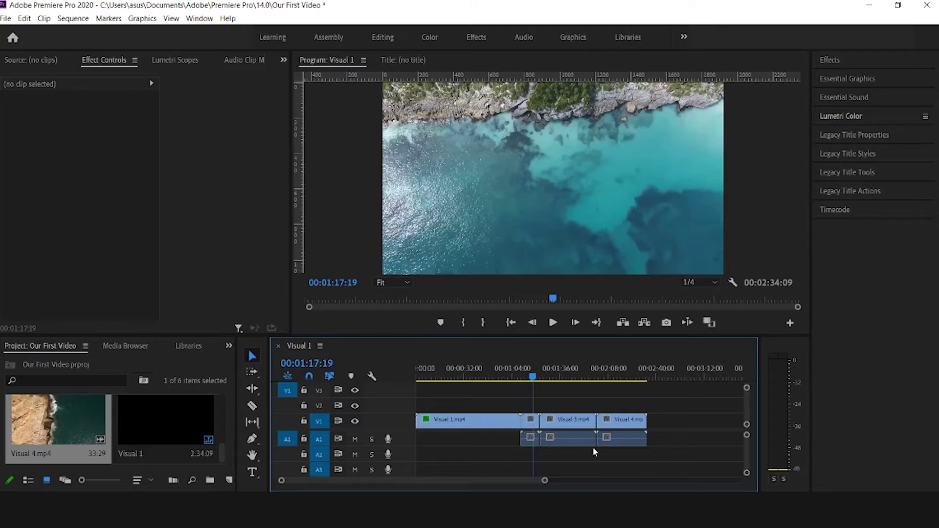
{"action": "left_click_drag", "start_coordinate": [511, 443], "coordinate": [658, 454]}
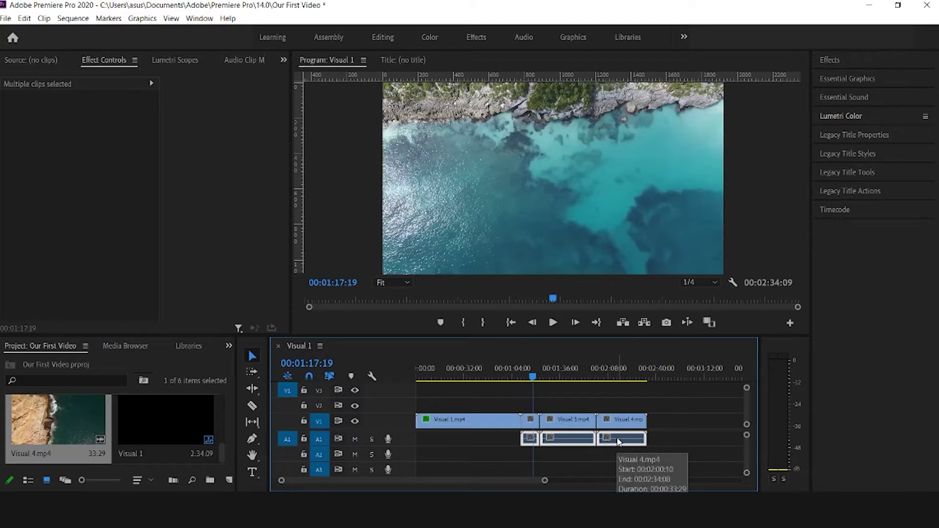
{"action": "key", "text": "Delete"}
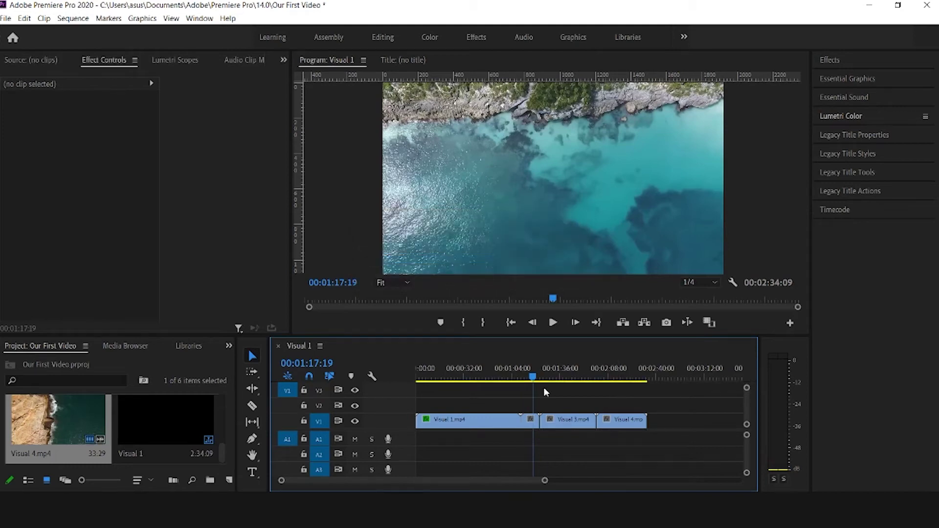
- Play and scrub across the cut from Visual 1 to Visual 2, ending with the playhead at 00:01:10:14
{"action": "mouse_move", "coordinate": [505, 378]}
{"action": "left_mouse_down"}
{"action": "mouse_move", "coordinate": [478, 378]}
{"action": "mouse_move", "coordinate": [535, 380]}
{"action": "mouse_move", "coordinate": [496, 379]}
{"action": "left_mouse_up"}
{"action": "key", "text": "space"}
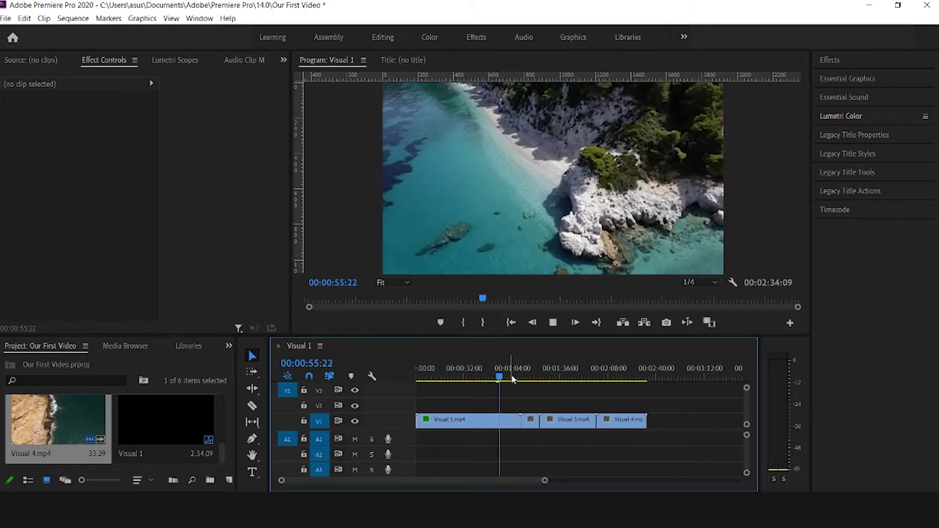
{"action": "left_click", "coordinate": [514, 380]}
{"action": "left_click_drag", "start_coordinate": [516, 382], "coordinate": [519, 382]}
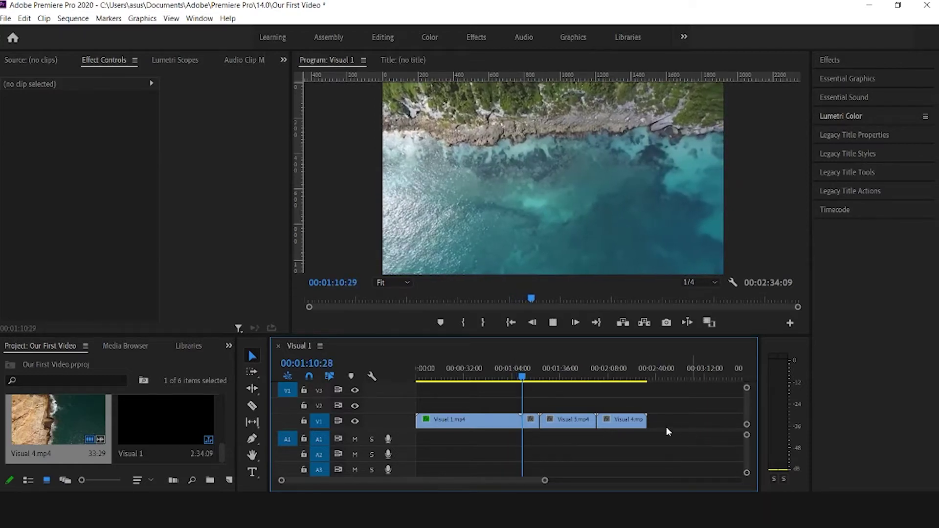
{"action": "left_click", "coordinate": [525, 381]}
{"action": "left_click_drag", "start_coordinate": [523, 380], "coordinate": [519, 378]}
{"action": "key", "text": "space"}
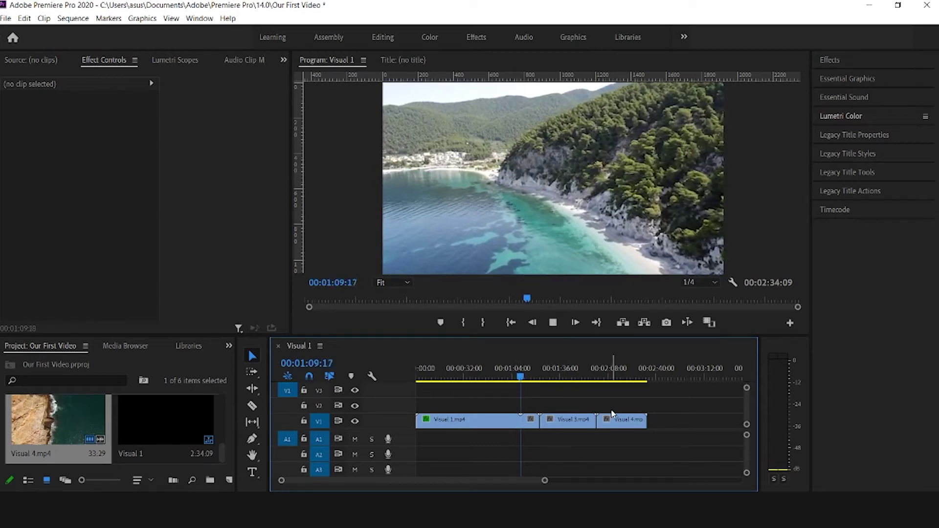
{"action": "left_click_drag", "start_coordinate": [524, 383], "coordinate": [525, 382]}
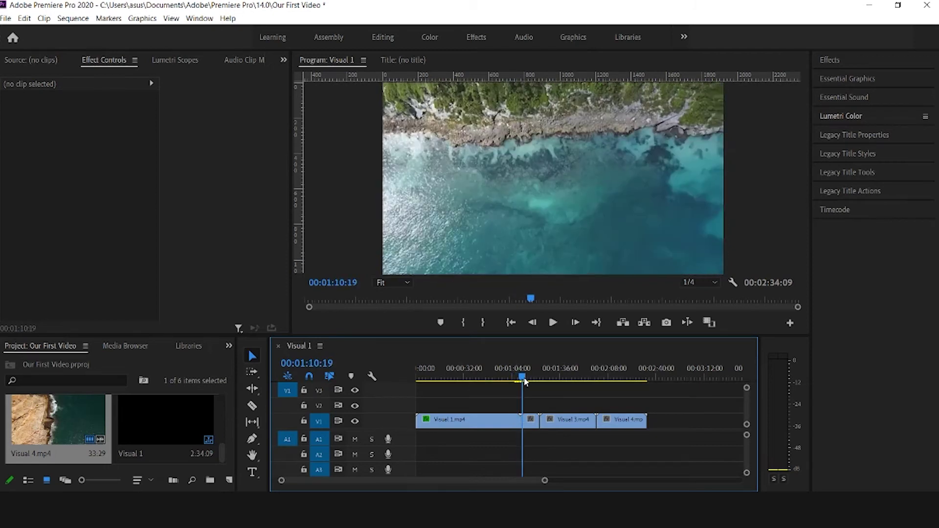
{"action": "left_click_drag", "start_coordinate": [542, 483], "coordinate": [472, 484]}
{"action": "mouse_move", "coordinate": [579, 377]}
{"action": "left_mouse_down"}
{"action": "mouse_move", "coordinate": [564, 377]}
{"action": "mouse_move", "coordinate": [582, 379]}
{"action": "left_mouse_up"}
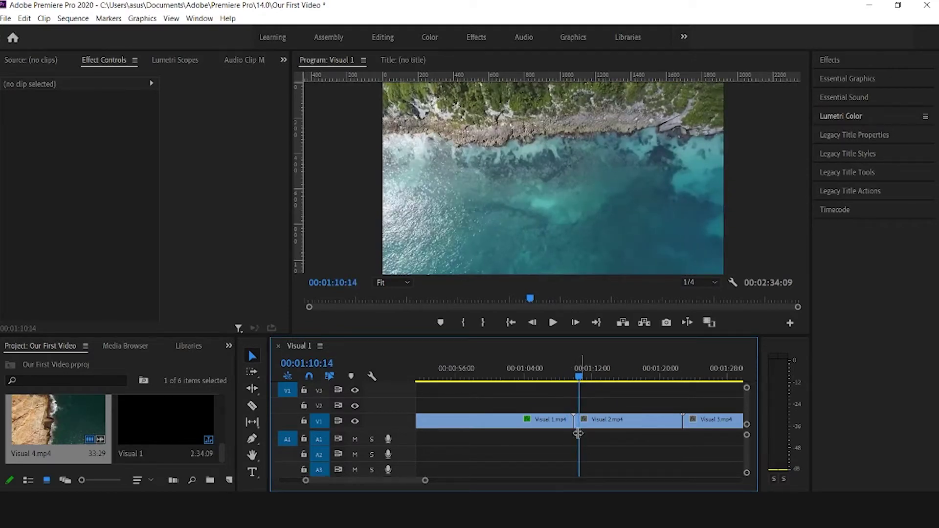
- Apply the Cross Dissolve video transition at the cut between Visual 1 and Visual 2, accepting repeated frames
{"action": "left_click", "coordinate": [599, 423]}
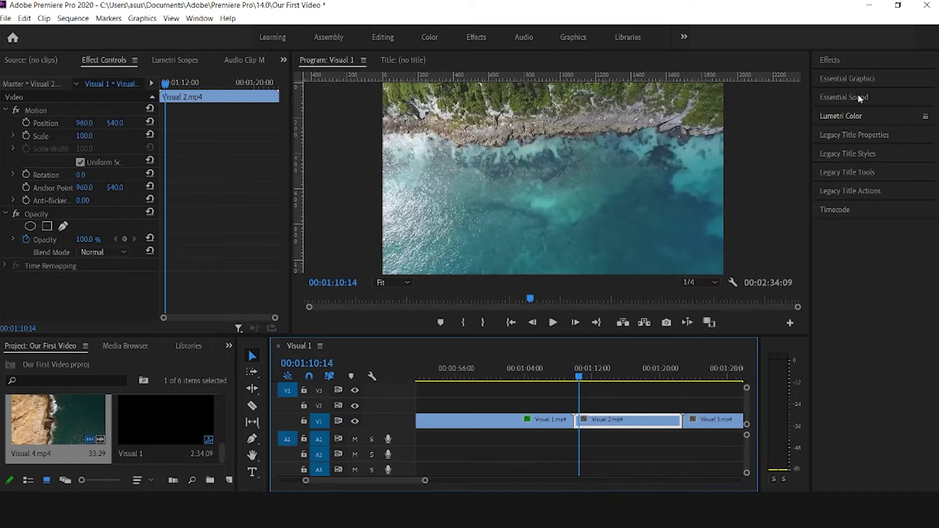
{"action": "left_click", "coordinate": [846, 78]}
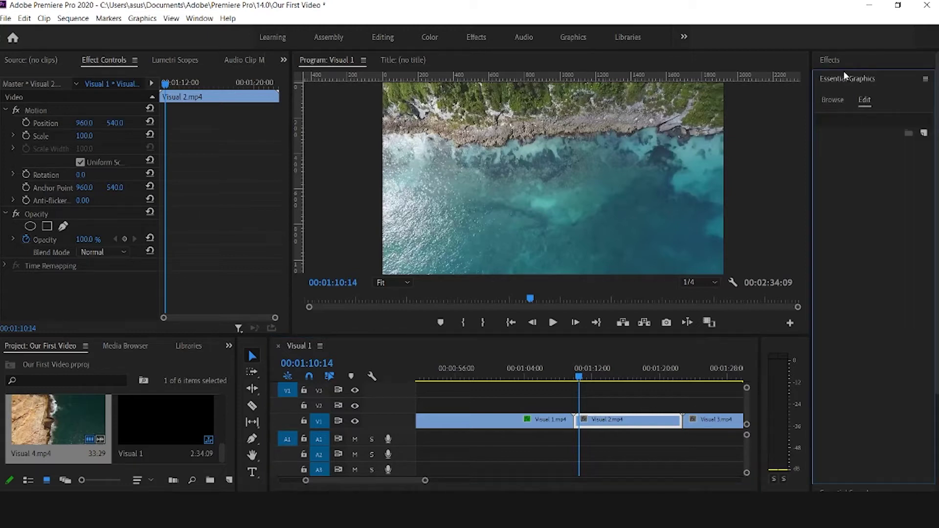
{"action": "left_click", "coordinate": [830, 60]}
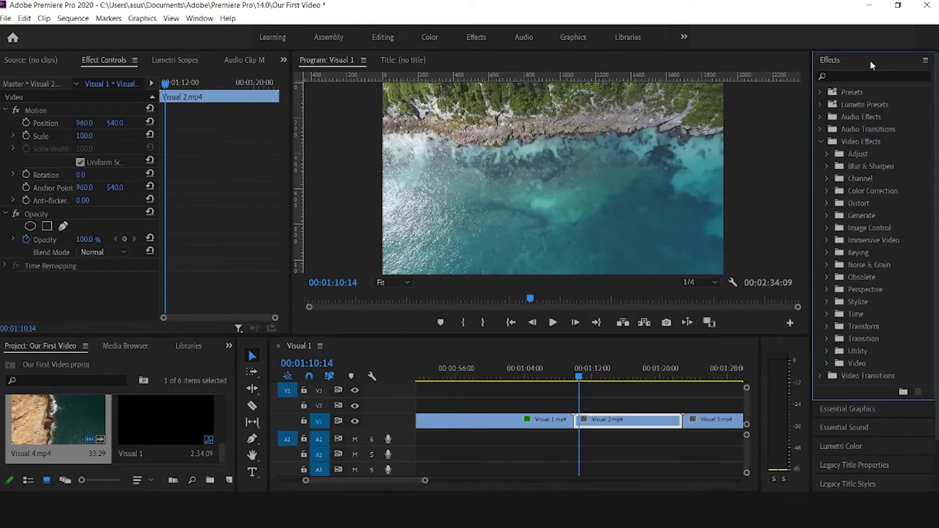
{"action": "scroll", "coordinate": [869, 254], "scroll_direction": "down", "scroll_amount": 2}
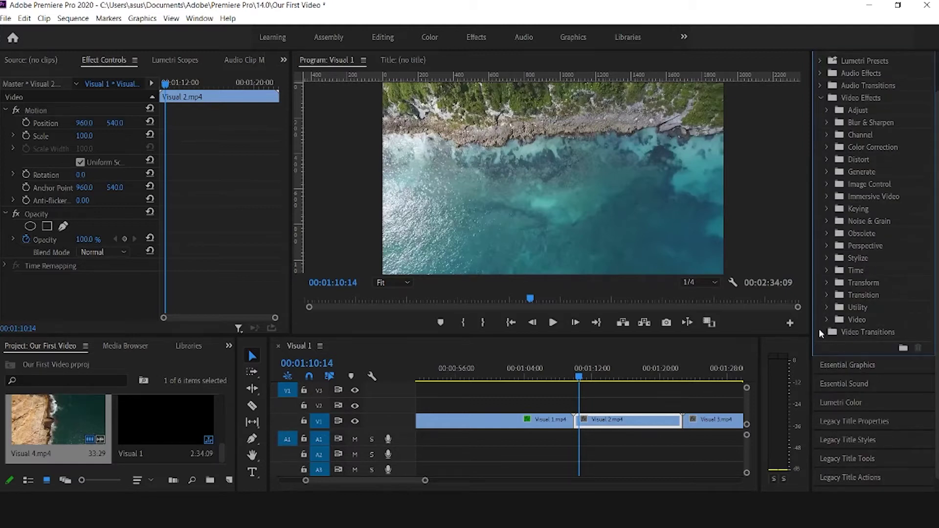
{"action": "left_click", "coordinate": [821, 332]}
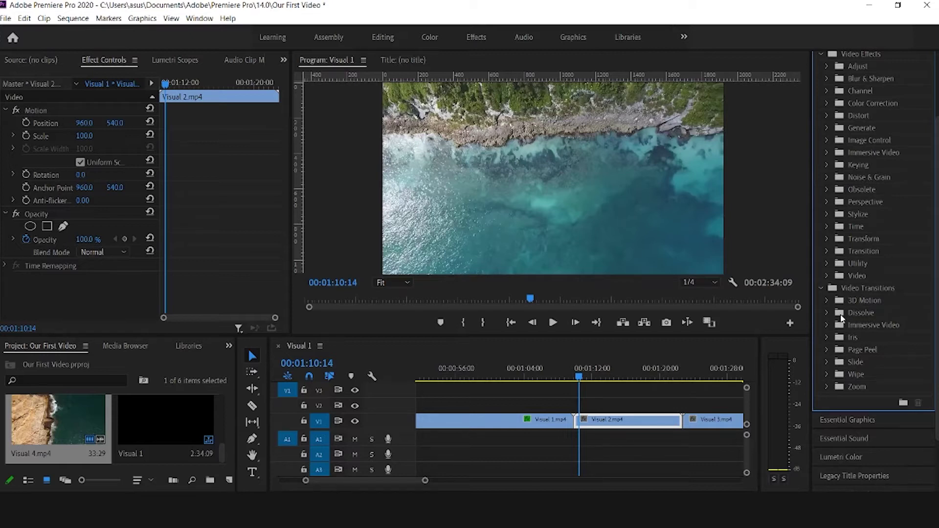
{"action": "left_click", "coordinate": [827, 312]}
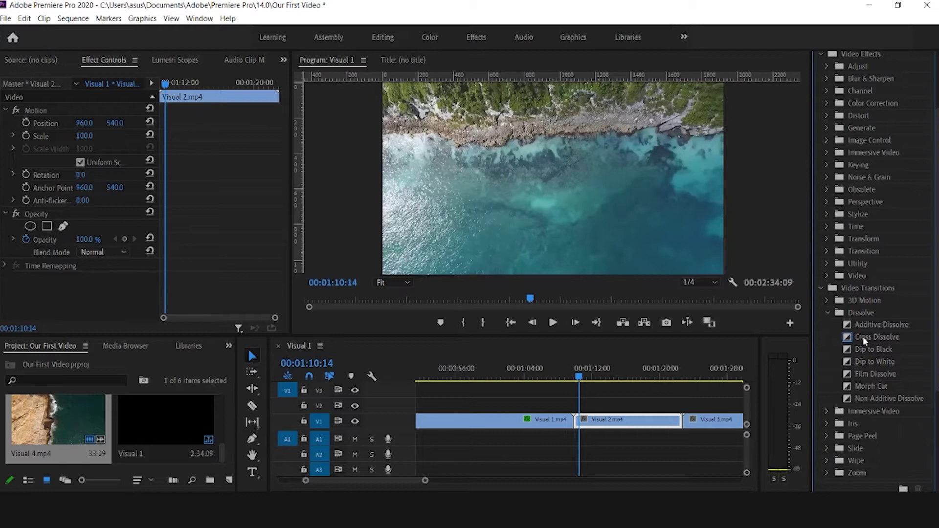
{"action": "left_click", "coordinate": [863, 337]}
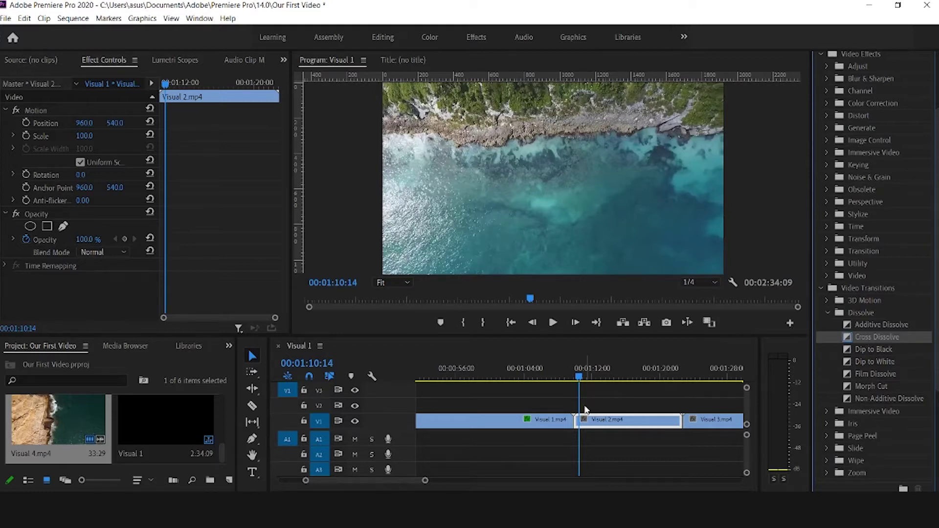
{"action": "mouse_move", "coordinate": [586, 409]}
{"action": "left_mouse_down"}
{"action": "mouse_move", "coordinate": [583, 430]}
{"action": "mouse_move", "coordinate": [580, 423]}
{"action": "left_mouse_up"}
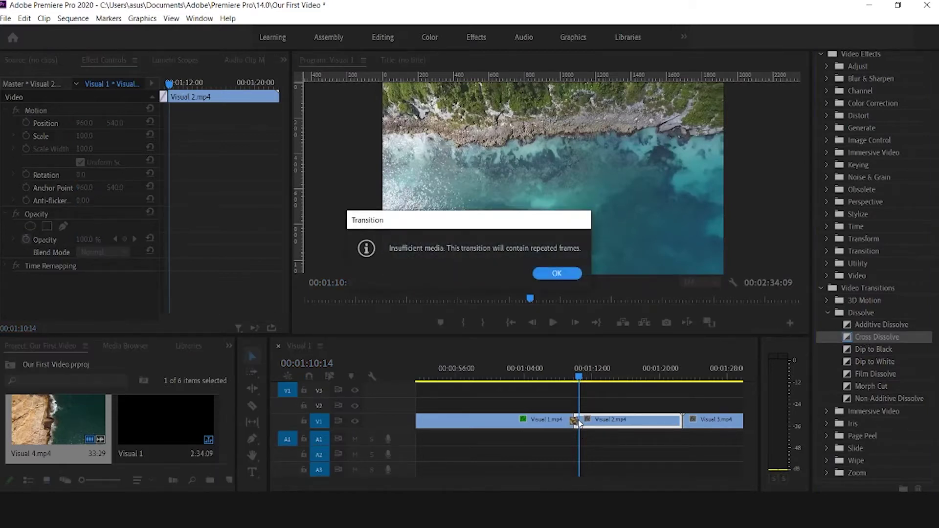
{"action": "left_click", "coordinate": [555, 274]}
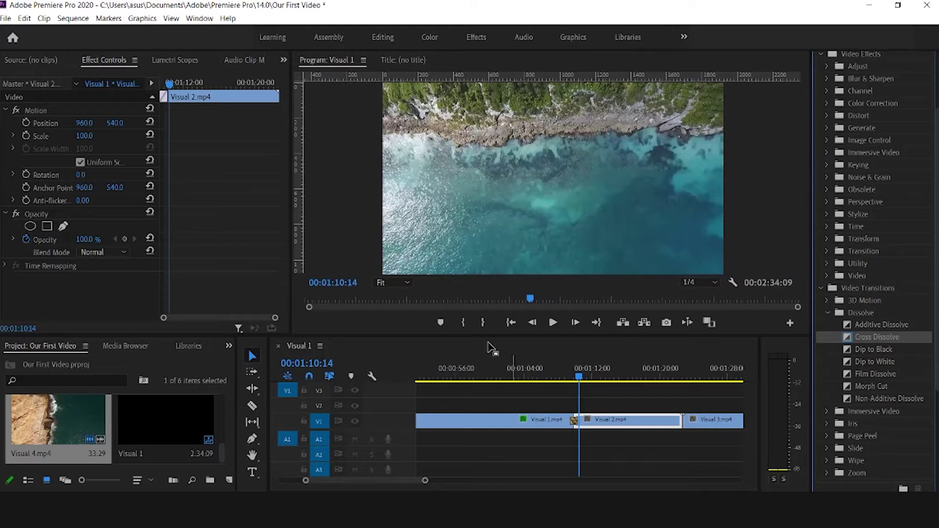
- Check the blend at 00:01:09:28 and select the Cross Dissolve between Visual 1 and Visual 2 to show its settings
{"action": "mouse_move", "coordinate": [275, 318]}
{"action": "left_mouse_down"}
{"action": "mouse_move", "coordinate": [250, 320]}
{"action": "mouse_move", "coordinate": [262, 319]}
{"action": "left_mouse_up"}
{"action": "mouse_move", "coordinate": [196, 85]}
{"action": "left_mouse_down"}
{"action": "mouse_move", "coordinate": [172, 87]}
{"action": "mouse_move", "coordinate": [184, 87]}
{"action": "left_mouse_up"}
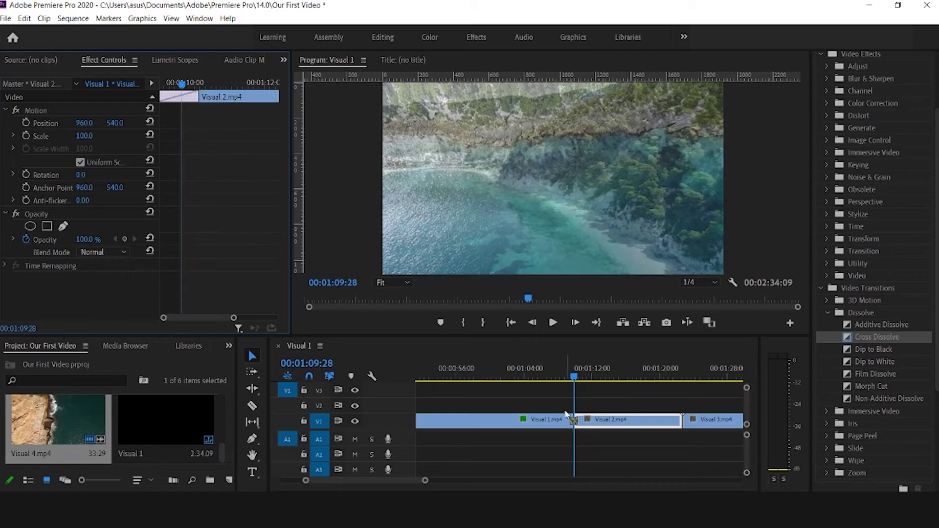
{"action": "left_click_drag", "start_coordinate": [425, 481], "coordinate": [366, 484]}
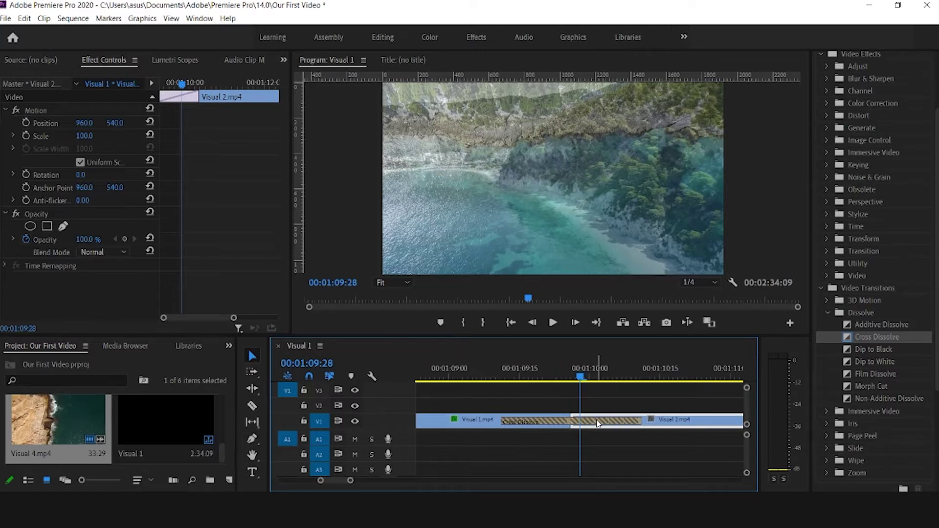
{"action": "left_click", "coordinate": [597, 419]}
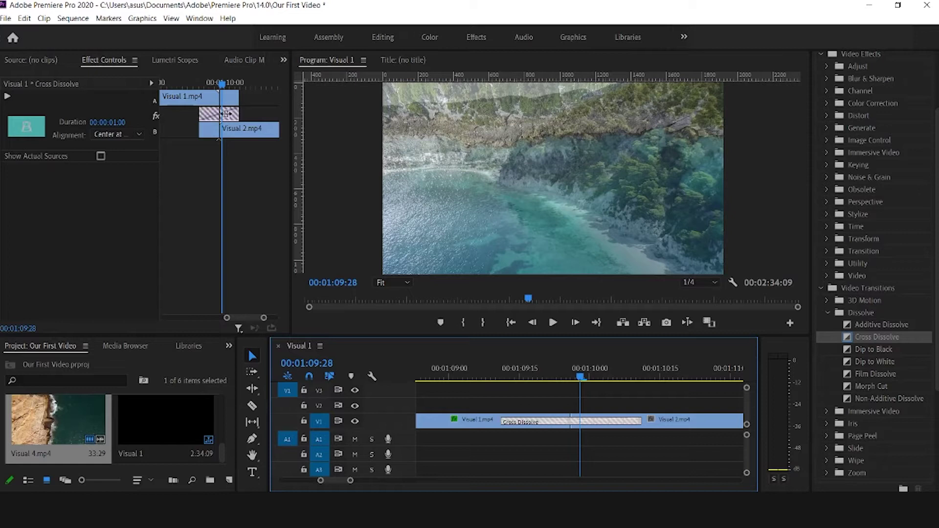
{"action": "left_click_drag", "start_coordinate": [237, 113], "coordinate": [254, 114]}
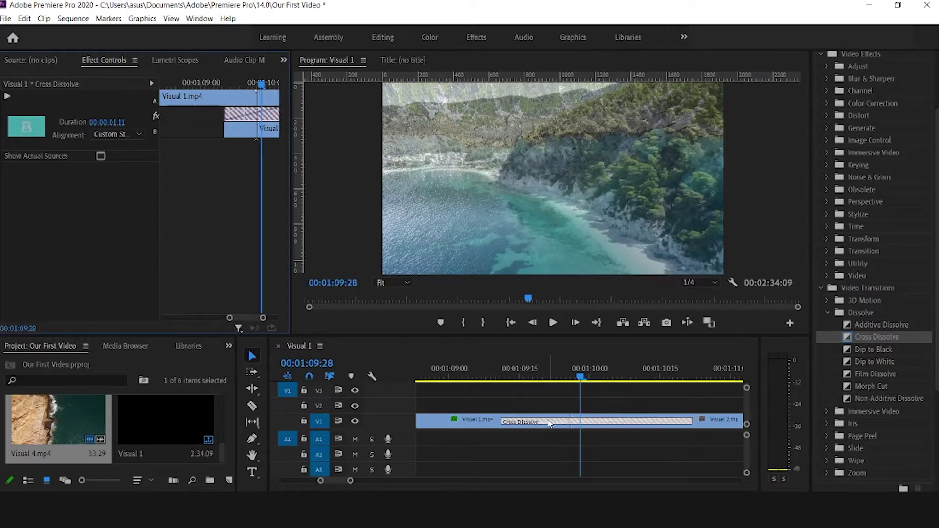
{"action": "left_click", "coordinate": [549, 424]}
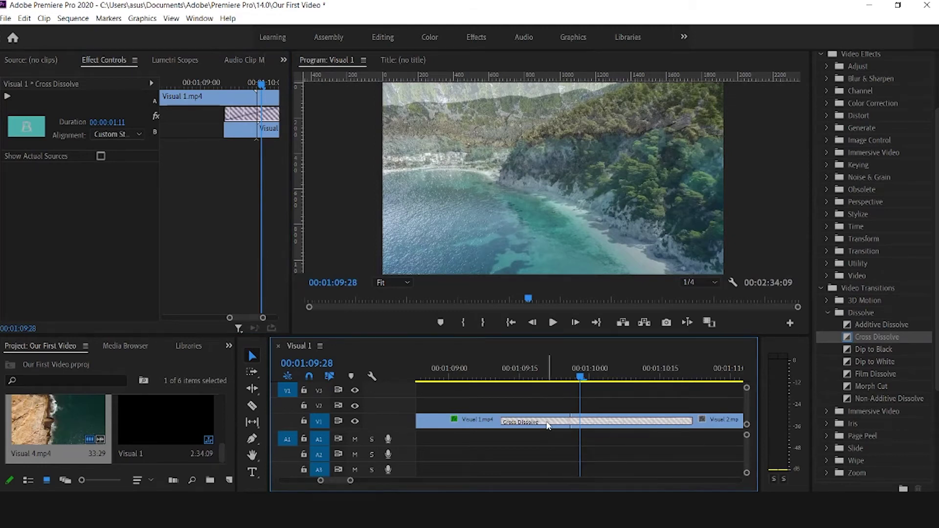
{"action": "key", "text": "ctrl+z"}
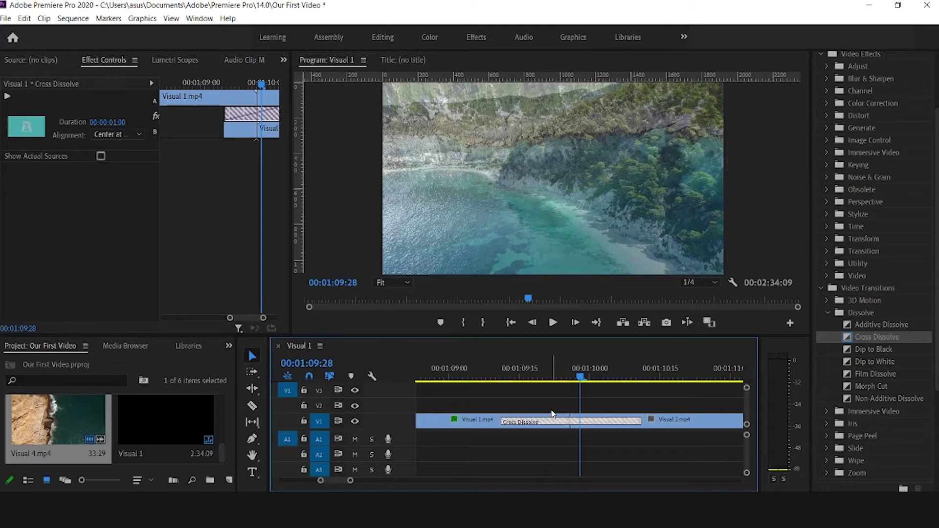
- Lengthen the Cross Dissolve between Visual 1 and Visual 2 to a duration of 00:00:01:28, keeping it centered on the cut
{"action": "left_click_drag", "start_coordinate": [573, 379], "coordinate": [598, 389]}
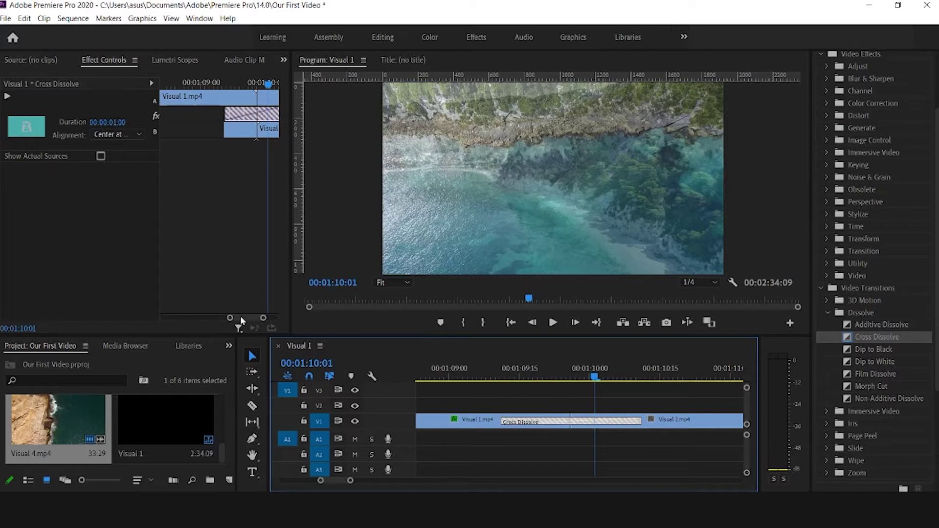
{"action": "scroll", "coordinate": [242, 317], "scroll_direction": "left", "scroll_amount": 2}
{"action": "scroll", "coordinate": [235, 323], "scroll_direction": "down", "scroll_amount": 2}
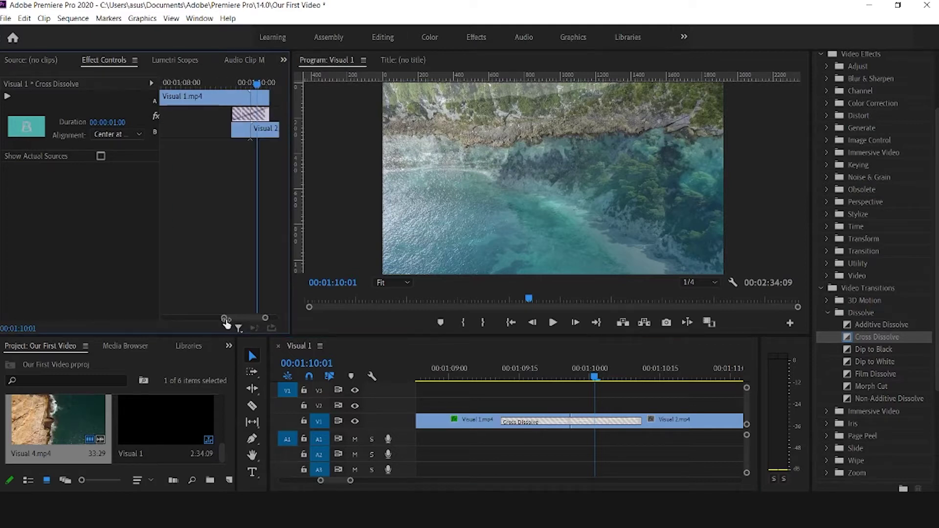
{"action": "left_click_drag", "start_coordinate": [246, 114], "coordinate": [274, 114]}
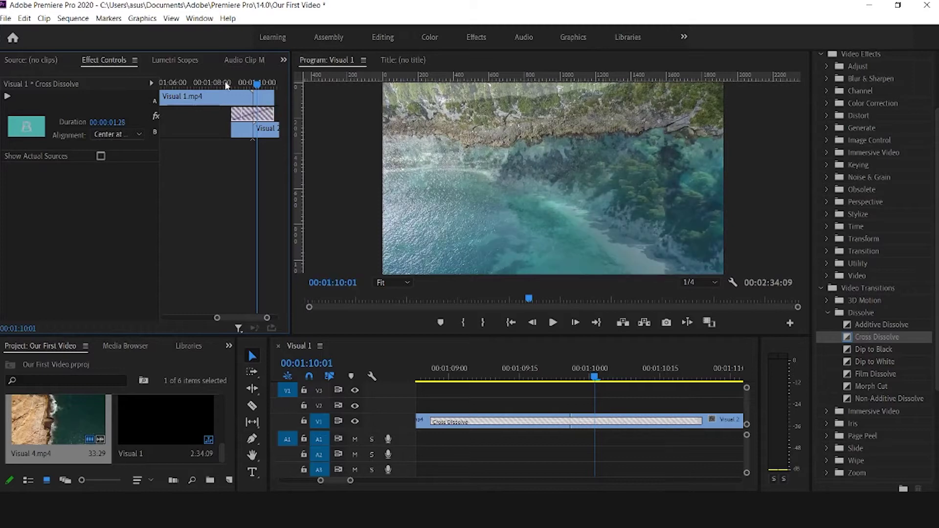
- Play back the lengthened Cross Dissolve twice, from Visual 1 into the start of Visual 2
{"action": "left_click", "coordinate": [224, 82]}
{"action": "key", "text": "space"}
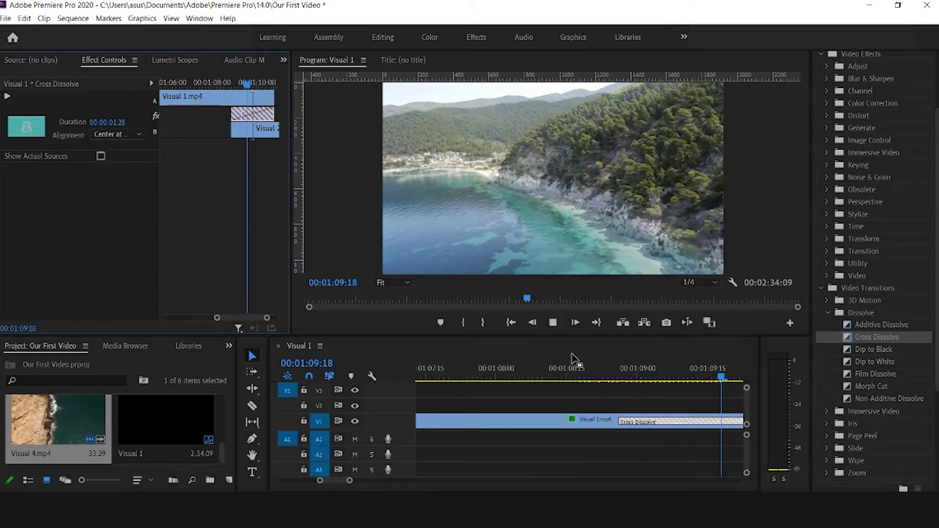
{"action": "key", "text": "space"}
{"action": "left_click_drag", "start_coordinate": [351, 481], "coordinate": [391, 483]}
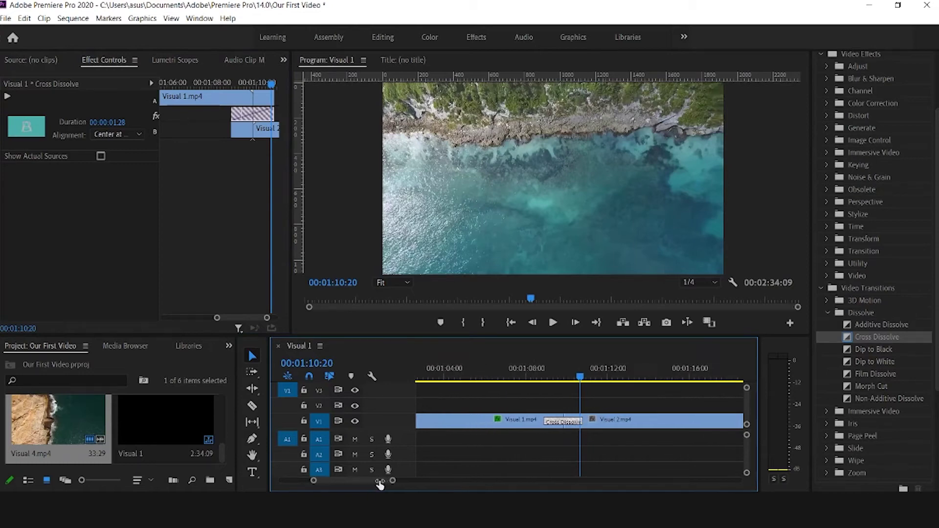
{"action": "left_click", "coordinate": [558, 375]}
{"action": "key", "text": "space"}
{"action": "key", "text": "space"}
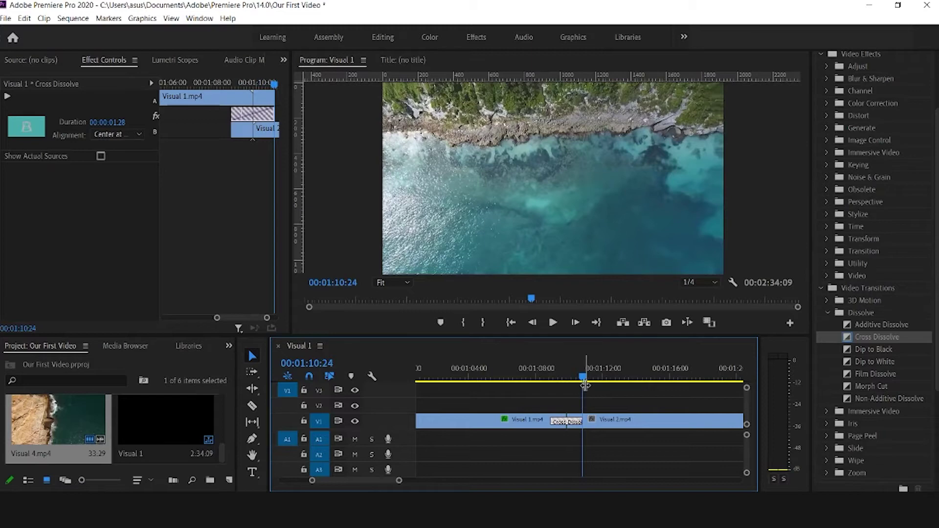
- Remove the Cross Dissolve between Visual 1 and Visual 2 and move the playhead back to the cut at 00:01:09:28
{"action": "mouse_move", "coordinate": [583, 381]}
{"action": "left_mouse_down"}
{"action": "mouse_move", "coordinate": [562, 382]}
{"action": "mouse_move", "coordinate": [576, 380]}
{"action": "left_mouse_up"}
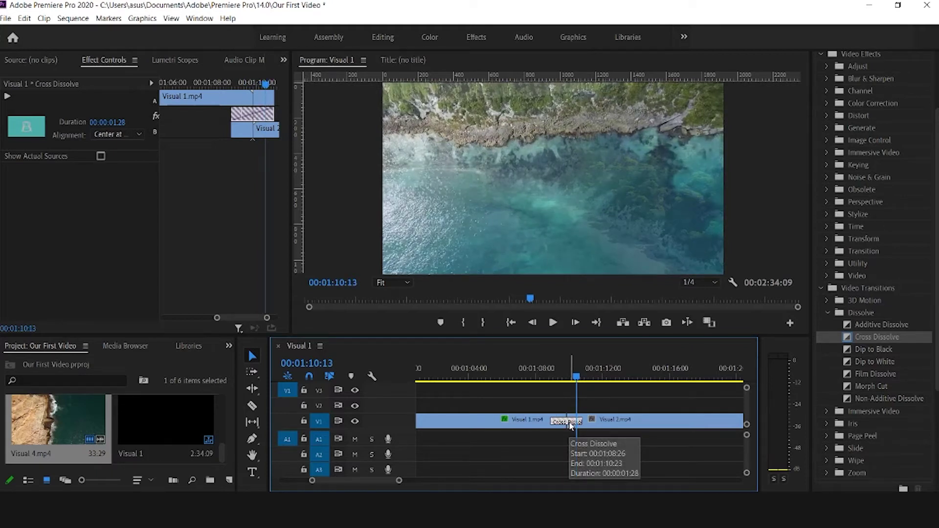
{"action": "key", "text": "Delete"}
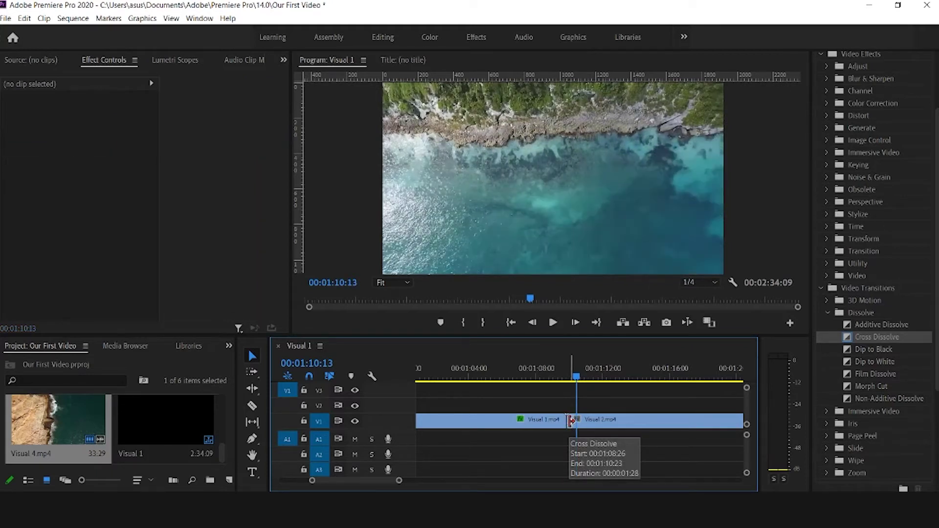
{"action": "left_click_drag", "start_coordinate": [576, 377], "coordinate": [569, 377]}
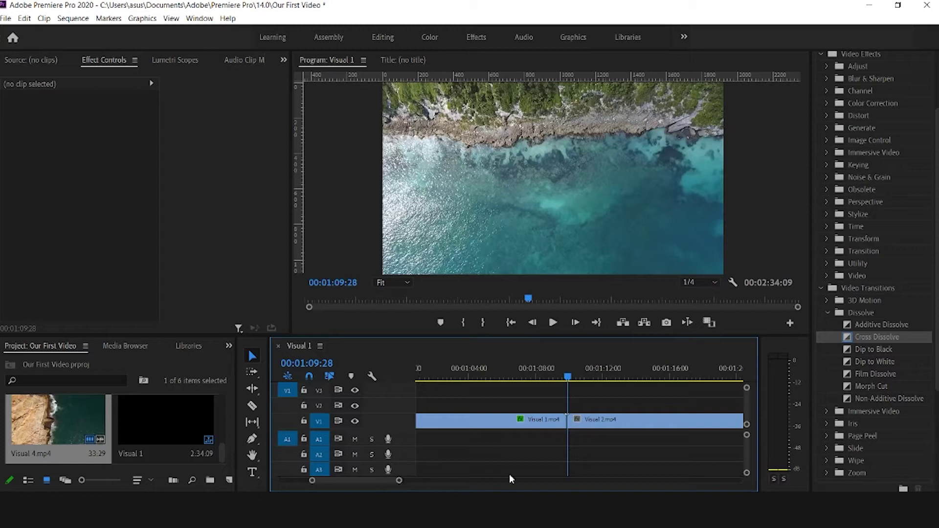
- Examine the frames on both sides of the cut between Visual 1 and Visual 2, one frame at a time
{"action": "scroll", "coordinate": [404, 428], "scroll_direction": "up", "scroll_amount": 1}
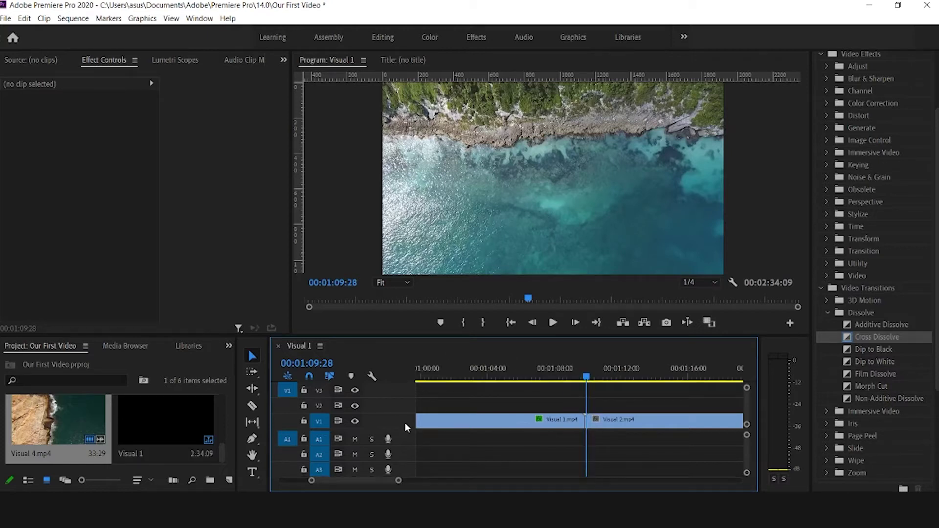
{"action": "scroll", "coordinate": [406, 426], "scroll_direction": "down", "scroll_amount": 1}
{"action": "left_click_drag", "start_coordinate": [399, 482], "coordinate": [346, 480]}
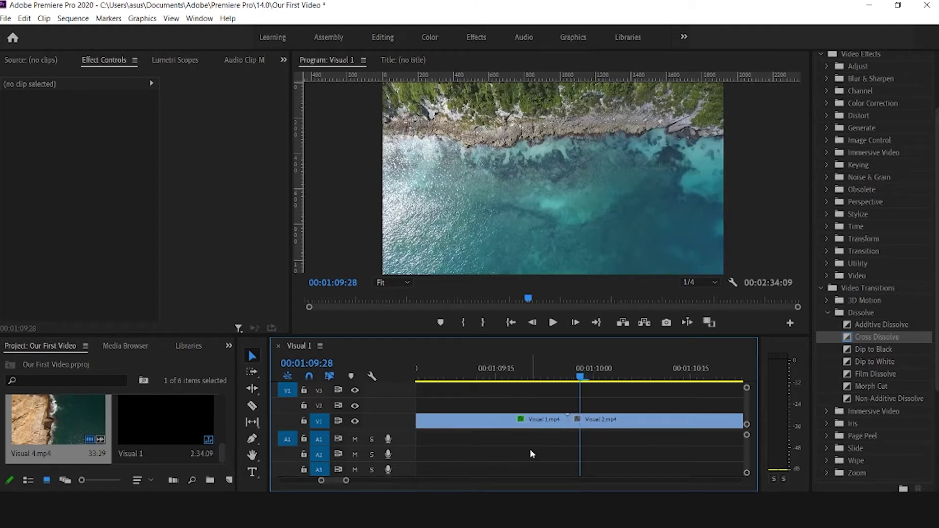
{"action": "key", "text": "Left"}
{"action": "key", "text": "Left"}
{"action": "key", "text": "Right"}
{"action": "key", "text": "Right"}
{"action": "key", "text": "Left"}
{"action": "key", "text": "Left"}
{"action": "key", "text": "Left"}
{"action": "key", "text": "Right"}
{"action": "key", "text": "Right"}
{"action": "key", "text": "Left"}
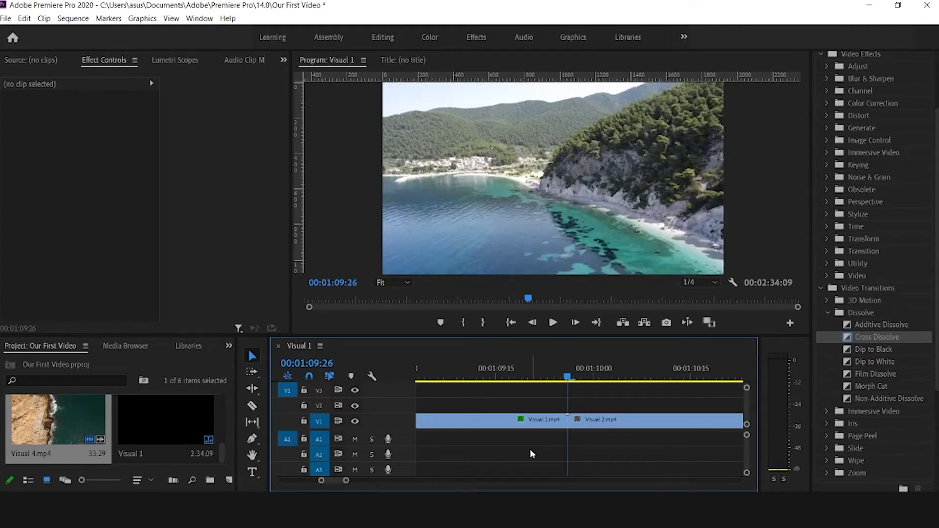
{"action": "key", "text": "Right"}
{"action": "key", "text": "Right"}
{"action": "key", "text": "Right"}
{"action": "key", "text": "Left"}
{"action": "key", "text": "Left"}
{"action": "key", "text": "Left"}
{"action": "key", "text": "Right"}
{"action": "key", "text": "Right"}
{"action": "key", "text": "Right"}
{"action": "key", "text": "Right"}
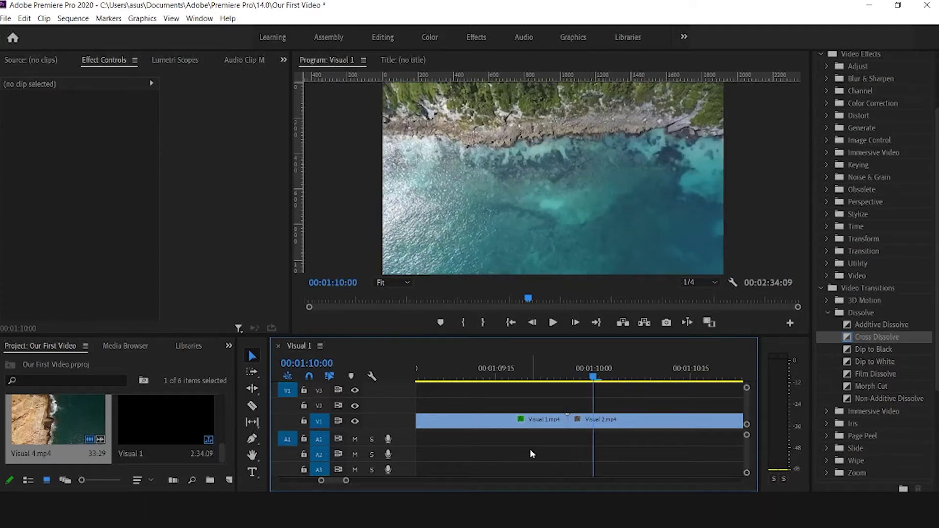
{"action": "key", "text": "Right"}
{"action": "key", "text": "Right"}
{"action": "key", "text": "Right"}
{"action": "key", "text": "Right"}
{"action": "key", "text": "Right"}
{"action": "key", "text": "Right"}
{"action": "key", "text": "Right"}
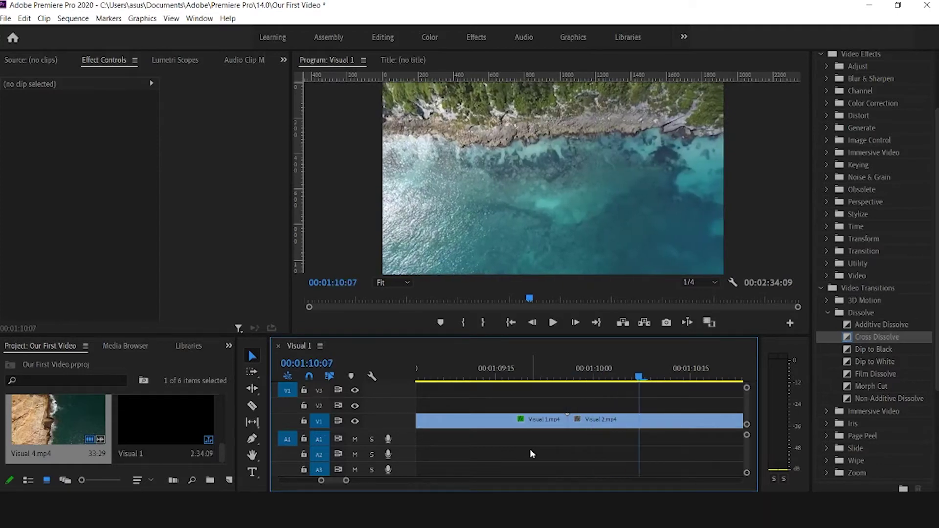
{"action": "key", "text": "Right"}
- Play and step through the beginning of Visual 2, and split the clip at 00:01:10:14
{"action": "left_click_drag", "start_coordinate": [347, 482], "coordinate": [396, 480]}
{"action": "key", "text": "space"}
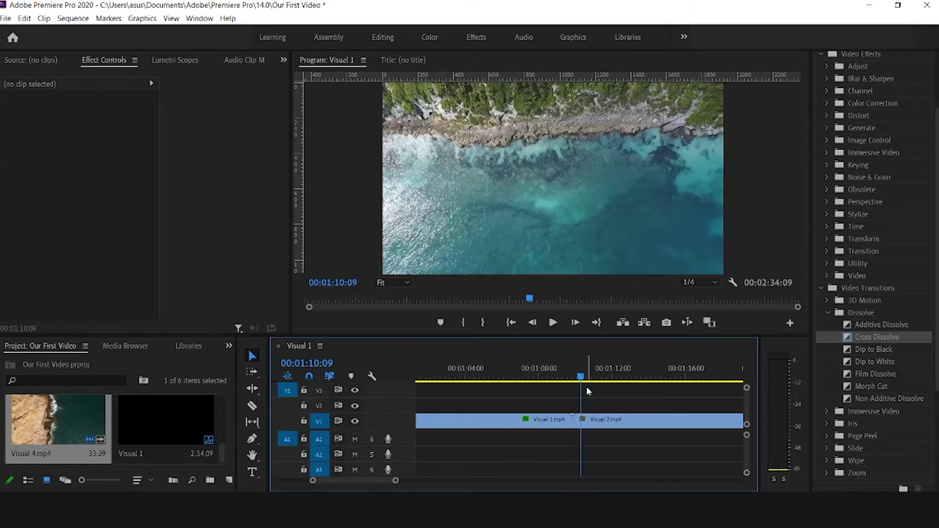
{"action": "key", "text": "j"}
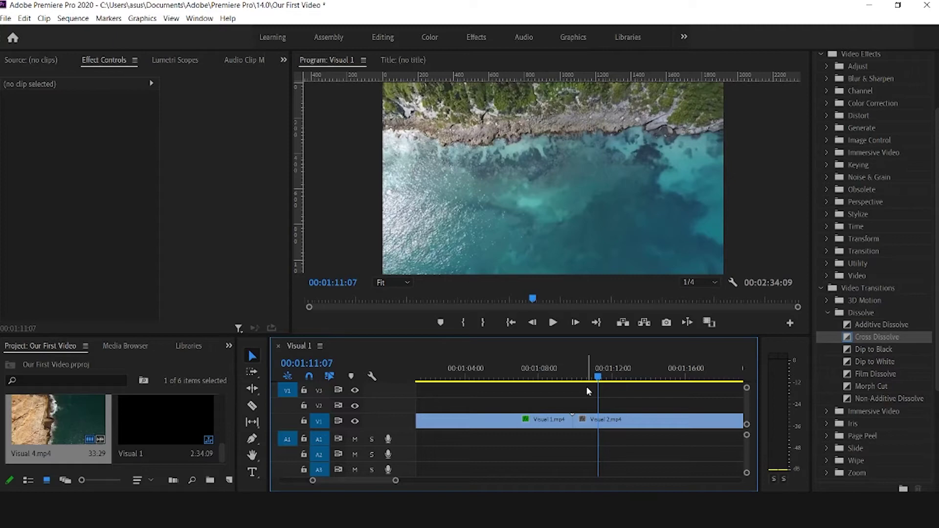
{"action": "key", "text": "Right"}
{"action": "key", "text": "Right"}
{"action": "key", "text": "Left"}
{"action": "key", "text": "Right"}
{"action": "key", "text": "Right"}
{"action": "key", "text": "Right"}
{"action": "key", "text": "Right"}
{"action": "key", "text": "Right"}
{"action": "key", "text": "Right"}
{"action": "key", "text": "Right"}
{"action": "key", "text": "Right"}
{"action": "key", "text": "Right"}
{"action": "key", "text": "Right"}
{"action": "key", "text": "Right"}
{"action": "key", "text": "Right"}
{"action": "key", "text": "Right"}
{"action": "key", "text": "Right"}
{"action": "key", "text": "Right"}
{"action": "key", "text": "Right"}
{"action": "key", "text": "Right"}
{"action": "key", "text": "Right"}
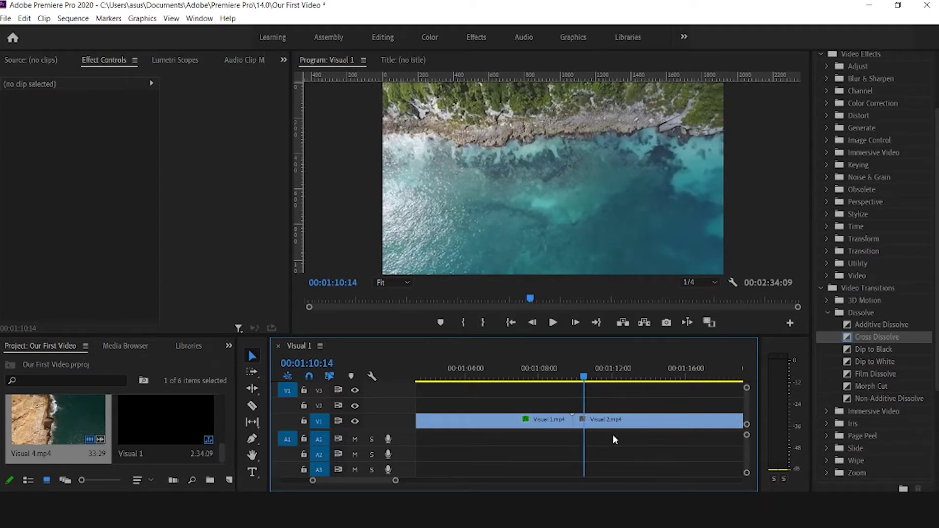
{"action": "key", "text": "c"}
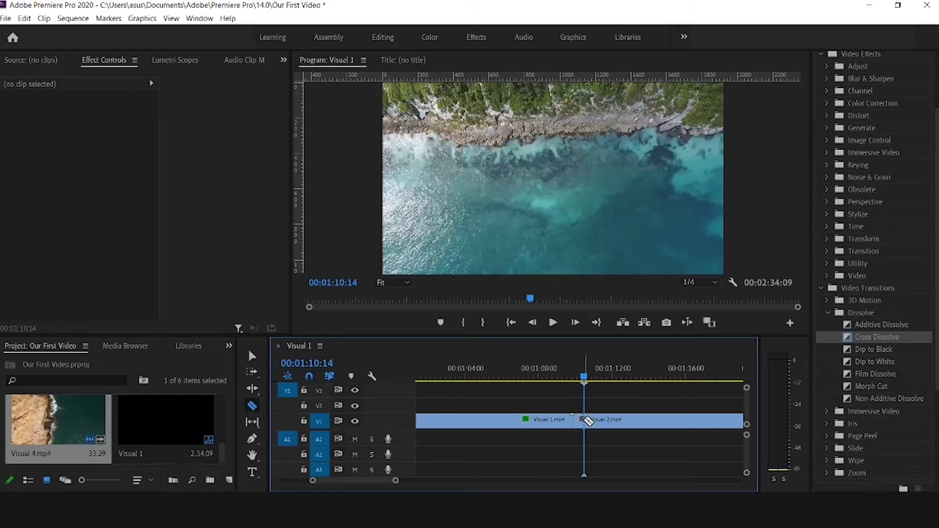
{"action": "left_click", "coordinate": [585, 420]}
- Delete the short opening piece of Visual 2 before the split and close the gap with Ripple Delete
{"action": "key", "text": "v"}
{"action": "left_click", "coordinate": [579, 425]}
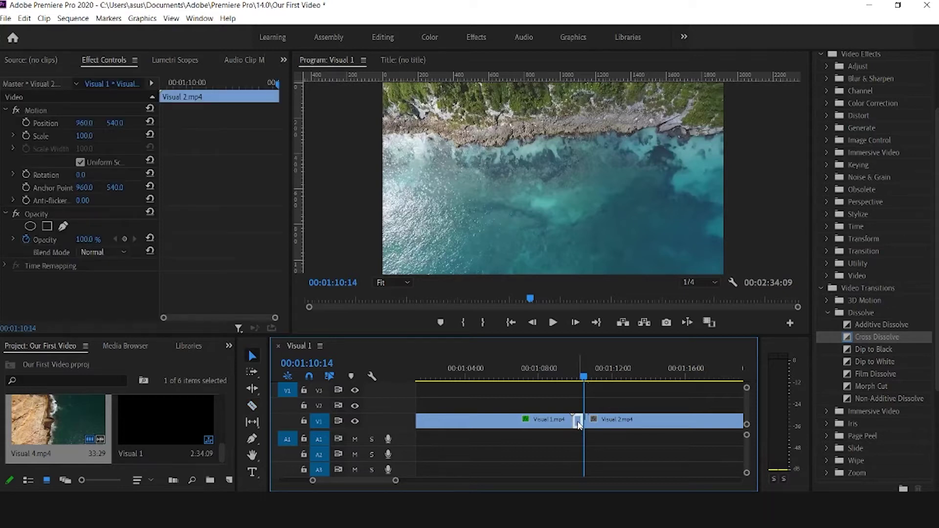
{"action": "key", "text": "Delete"}
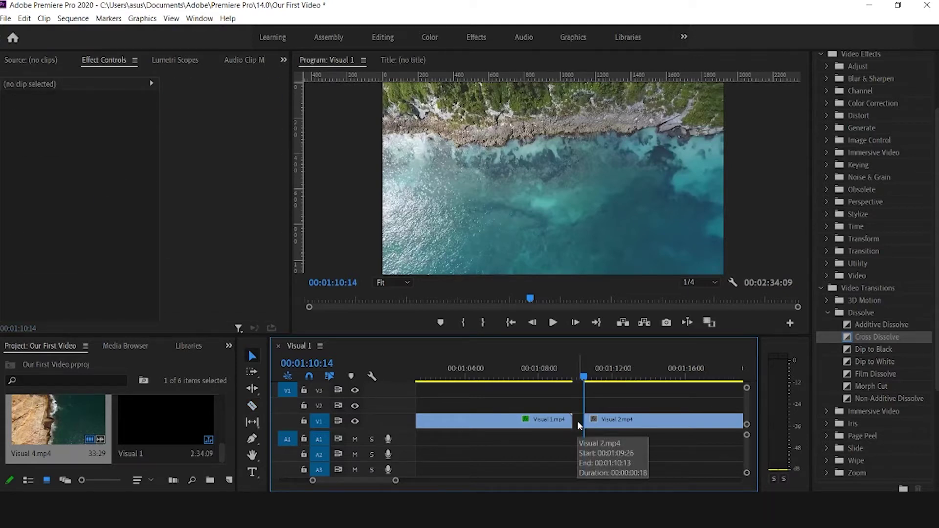
{"action": "left_click", "coordinate": [578, 423]}
{"action": "right_click", "coordinate": [578, 423]}
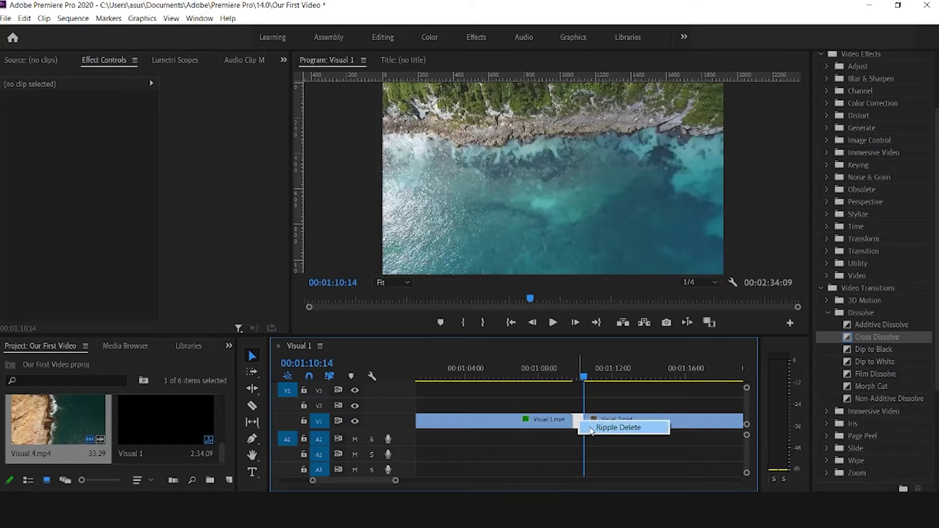
{"action": "left_click", "coordinate": [591, 430]}
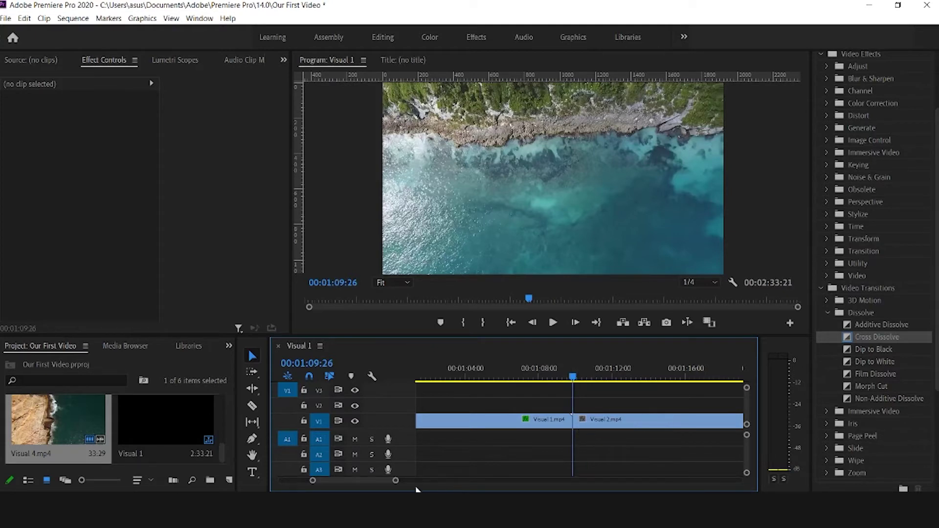
- Play back the trimmed cut from the end of Visual 1 into Visual 2
{"action": "left_click_drag", "start_coordinate": [400, 486], "coordinate": [438, 488]}
{"action": "left_click_drag", "start_coordinate": [580, 378], "coordinate": [579, 381]}
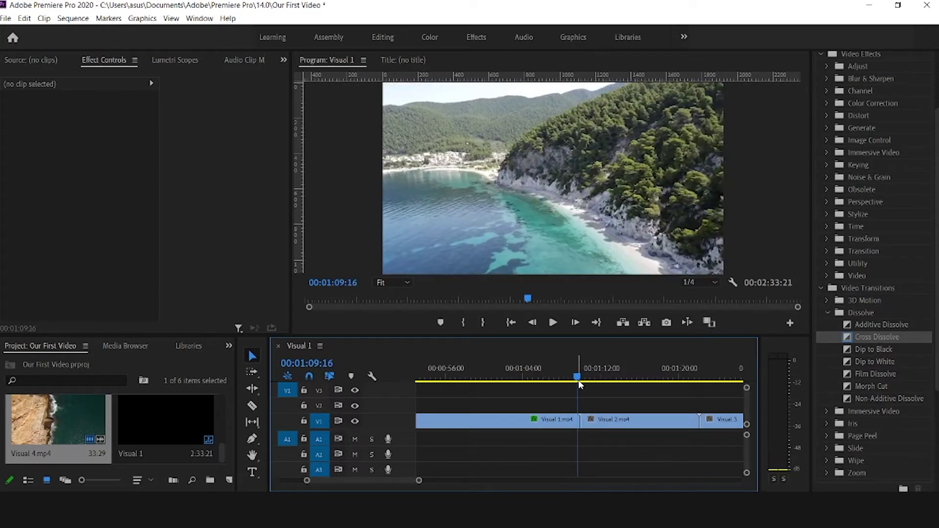
{"action": "key", "text": "space"}
{"action": "left_click_drag", "start_coordinate": [591, 449], "coordinate": [575, 452]}
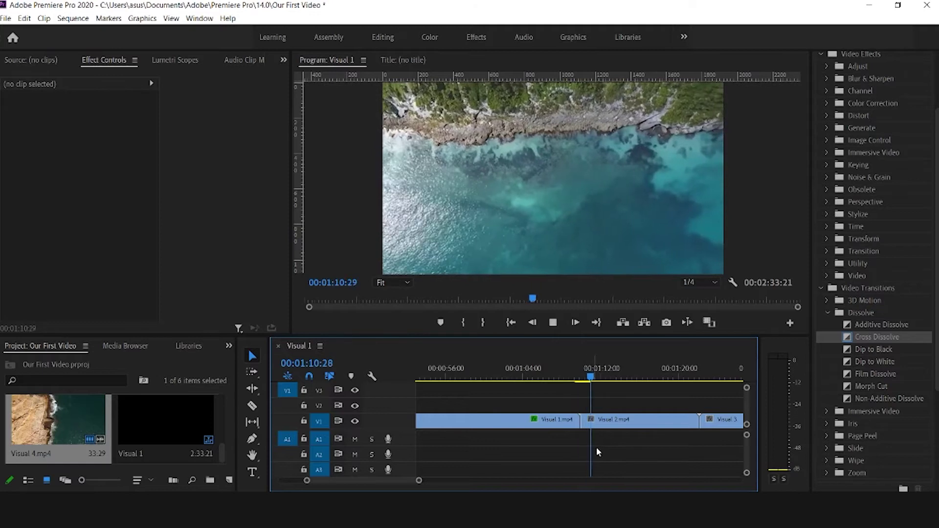
{"action": "key", "text": "space"}
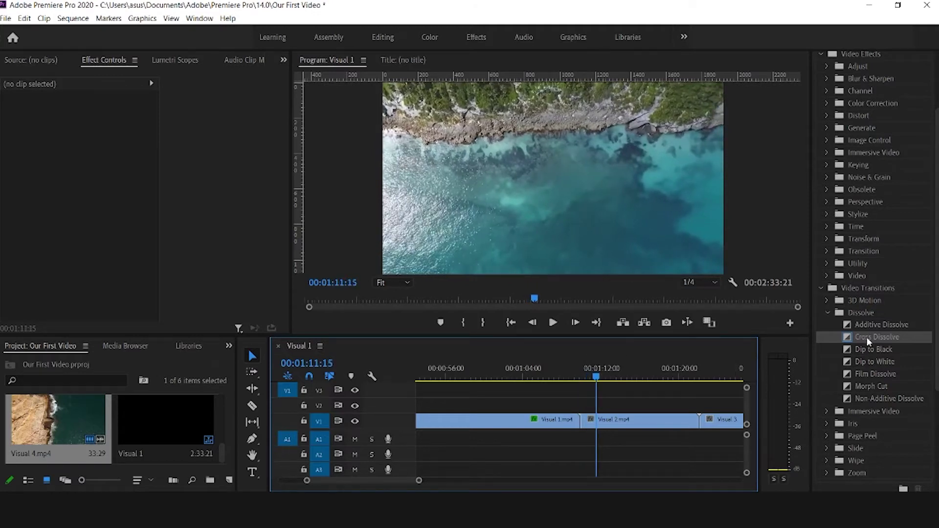
- Apply the Cross Dissolve to the end of Visual 1 and play the transition into Visual 2
{"action": "left_click", "coordinate": [599, 425]}
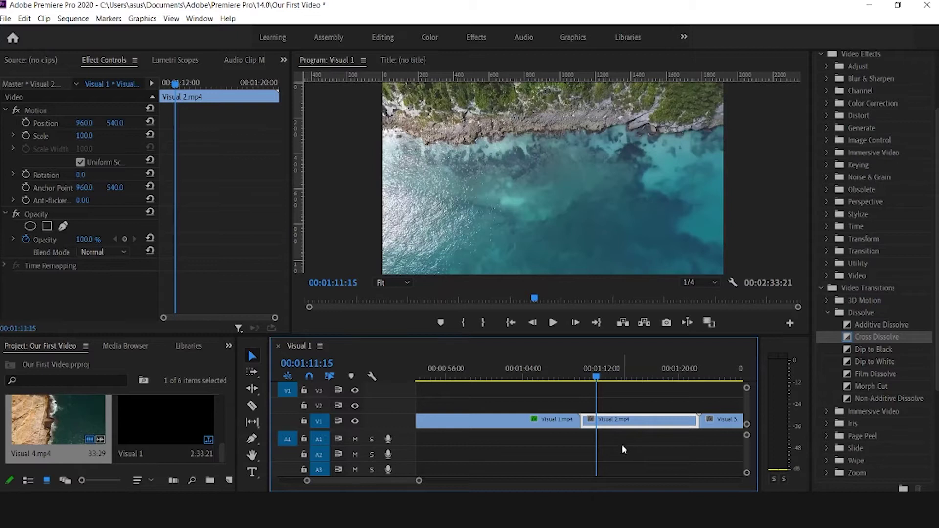
{"action": "left_click", "coordinate": [569, 423]}
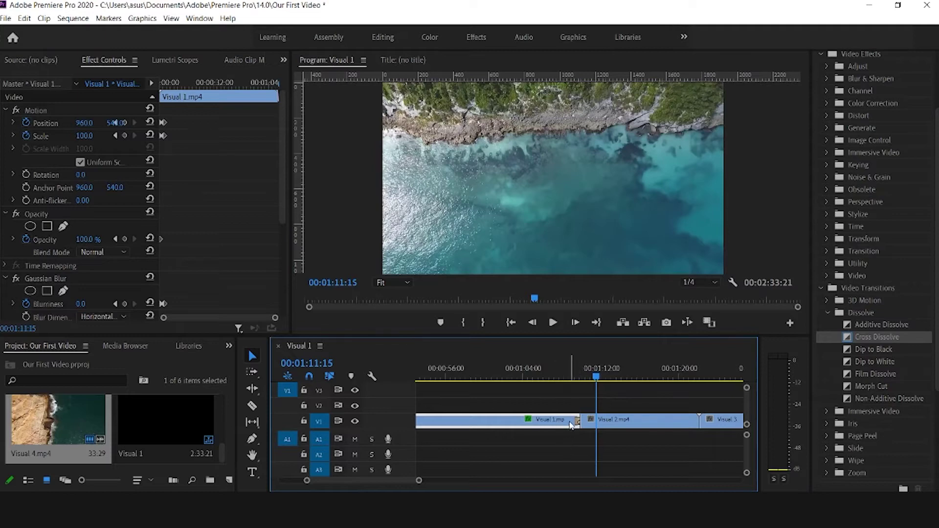
{"action": "mouse_move", "coordinate": [569, 365]}
{"action": "left_mouse_down"}
{"action": "mouse_move", "coordinate": [591, 366]}
{"action": "mouse_move", "coordinate": [570, 370]}
{"action": "left_mouse_up"}
{"action": "left_click", "coordinate": [618, 459]}
{"action": "key", "text": "space"}
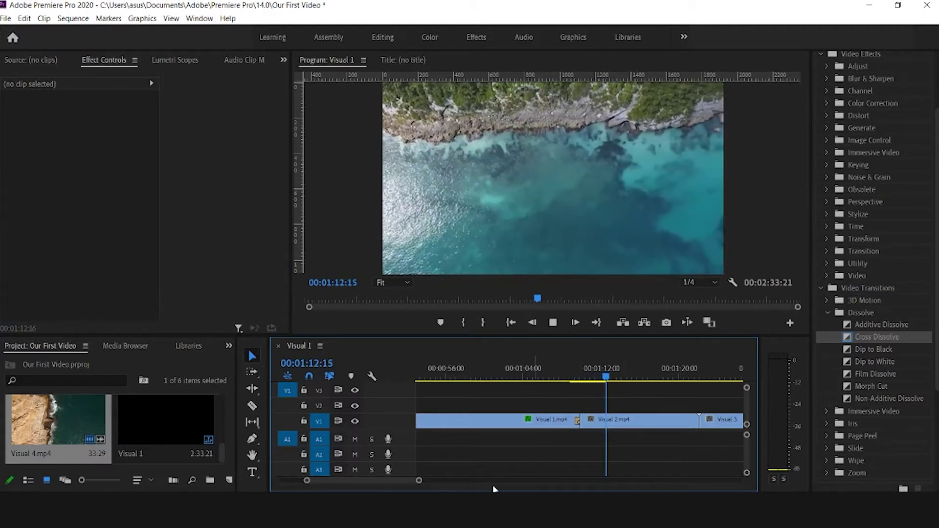
- Play back the cut from Visual 2 into Visual 3 twice
{"action": "left_click_drag", "start_coordinate": [419, 484], "coordinate": [450, 486]}
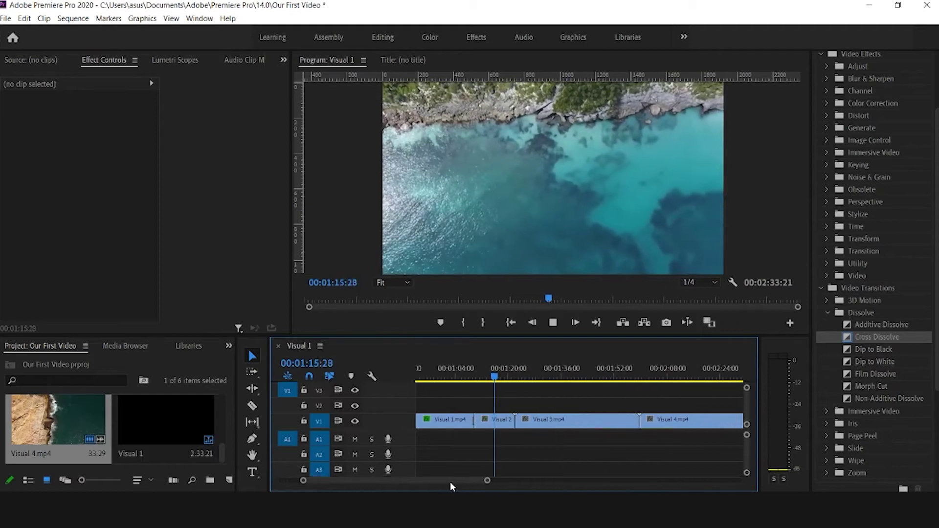
{"action": "left_click_drag", "start_coordinate": [500, 379], "coordinate": [513, 377]}
{"action": "key", "text": "space"}
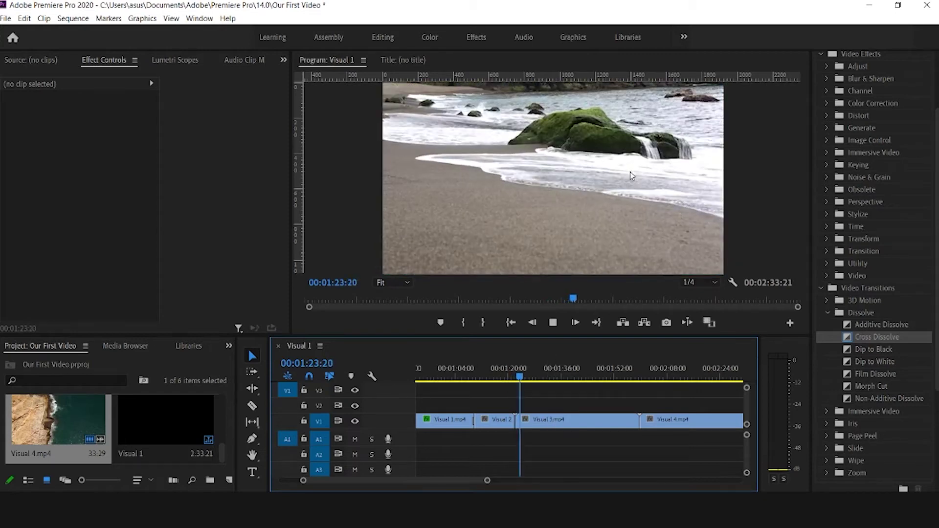
{"action": "left_click_drag", "start_coordinate": [507, 378], "coordinate": [513, 383]}
{"action": "key", "text": "space"}
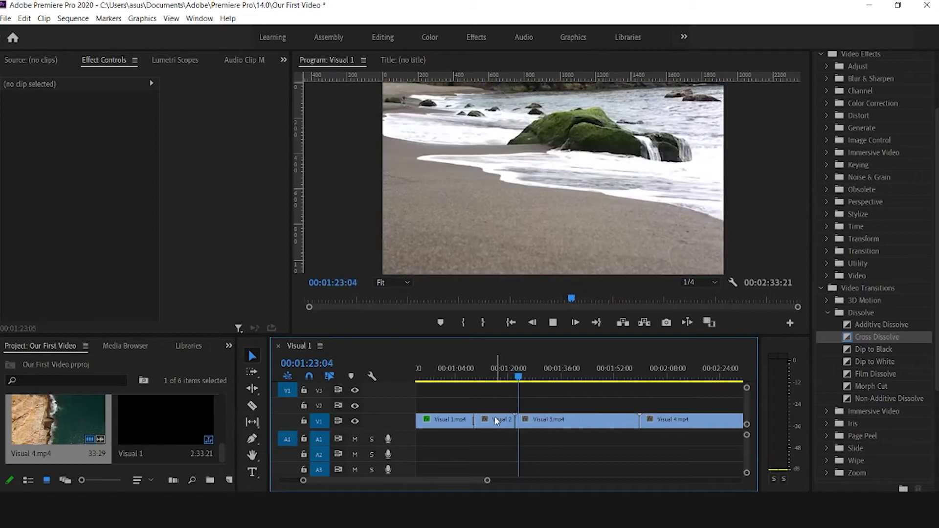
{"action": "key", "text": "space"}
- Return the playhead to 00:00:00:00 and place the imported music clip on audio track A1 at the sequence start
{"action": "left_click_drag", "start_coordinate": [490, 481], "coordinate": [524, 481]}
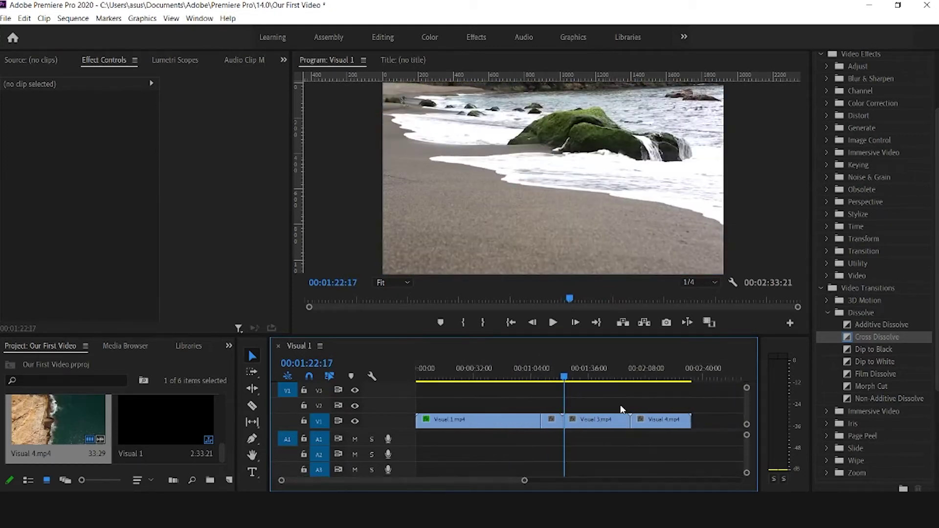
{"action": "left_click_drag", "start_coordinate": [562, 380], "coordinate": [395, 384]}
{"action": "left_click", "coordinate": [600, 378]}
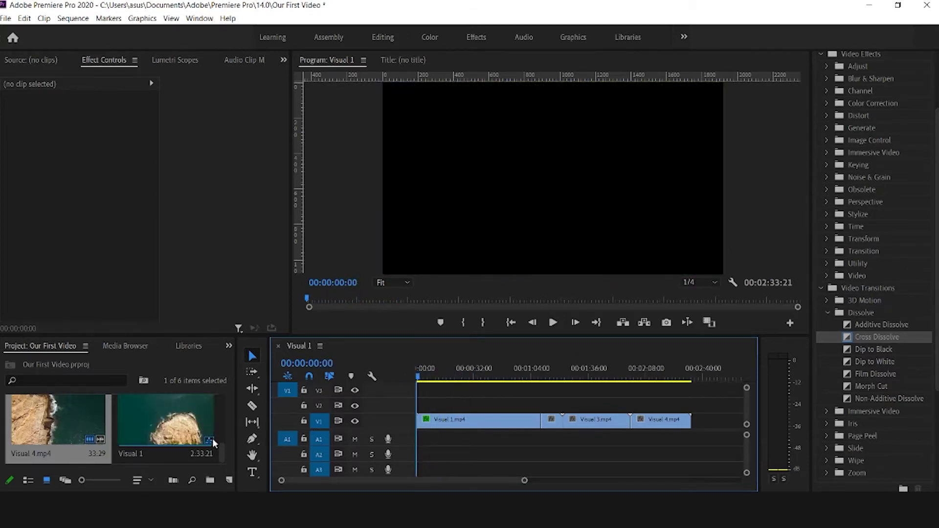
{"action": "mouse_move", "coordinate": [228, 454]}
{"action": "left_mouse_down"}
{"action": "mouse_move", "coordinate": [220, 422]}
{"action": "mouse_move", "coordinate": [430, 442]}
{"action": "mouse_move", "coordinate": [420, 445]}
{"action": "left_mouse_up"}
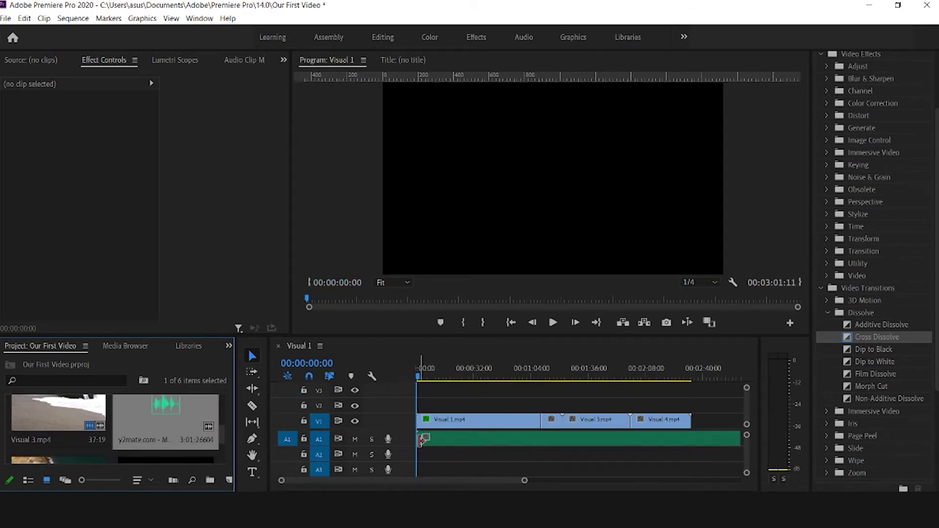
- Listen to the music with the footage from the start of the sequence and again around 00:00:31
{"action": "key", "text": "space"}
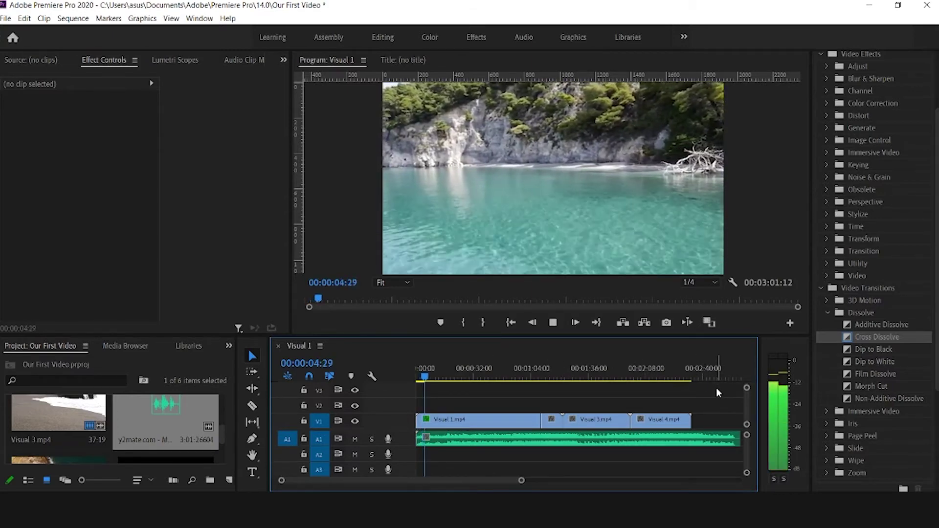
{"action": "left_click", "coordinate": [434, 379]}
{"action": "left_click_drag", "start_coordinate": [435, 380], "coordinate": [465, 380]}
{"action": "key", "text": "space"}
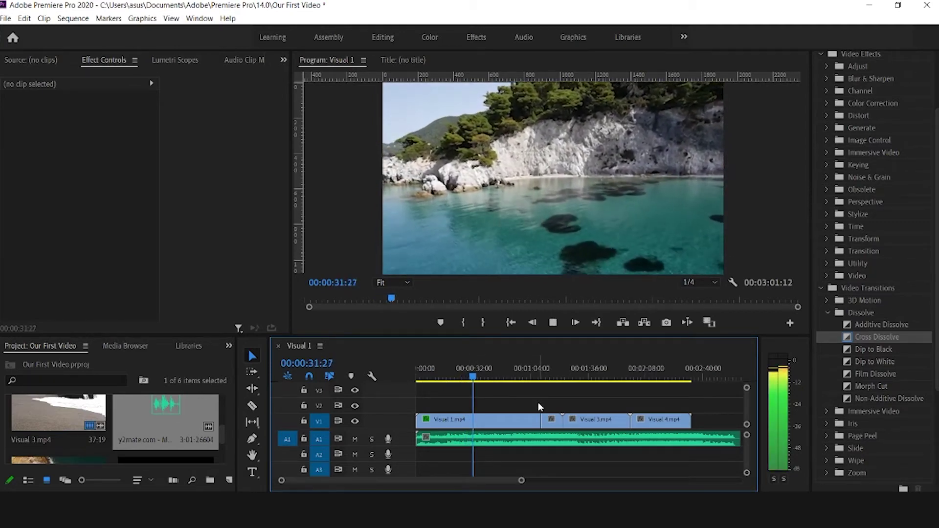
{"action": "key", "text": "space"}
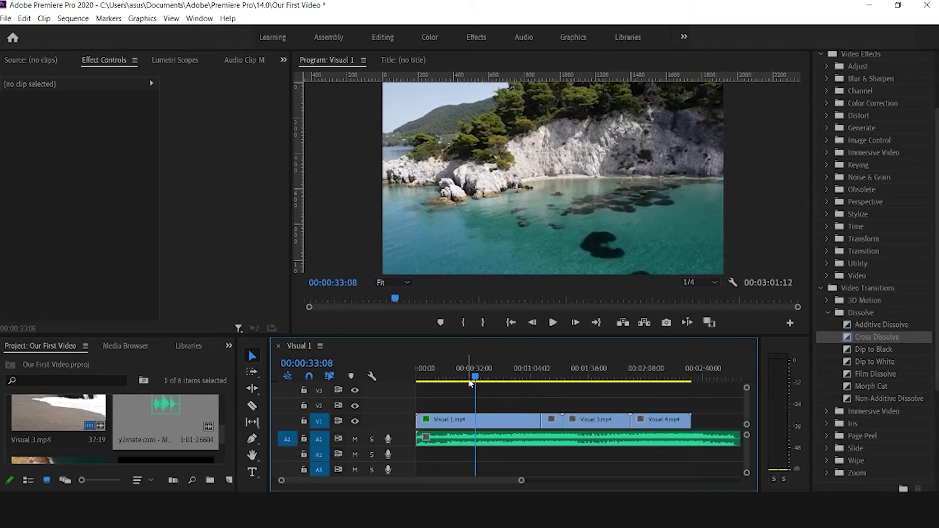
- Split Visual 1 at 00:00:22:00 and again at 00:00:38:15
{"action": "left_click_drag", "start_coordinate": [476, 380], "coordinate": [462, 382]}
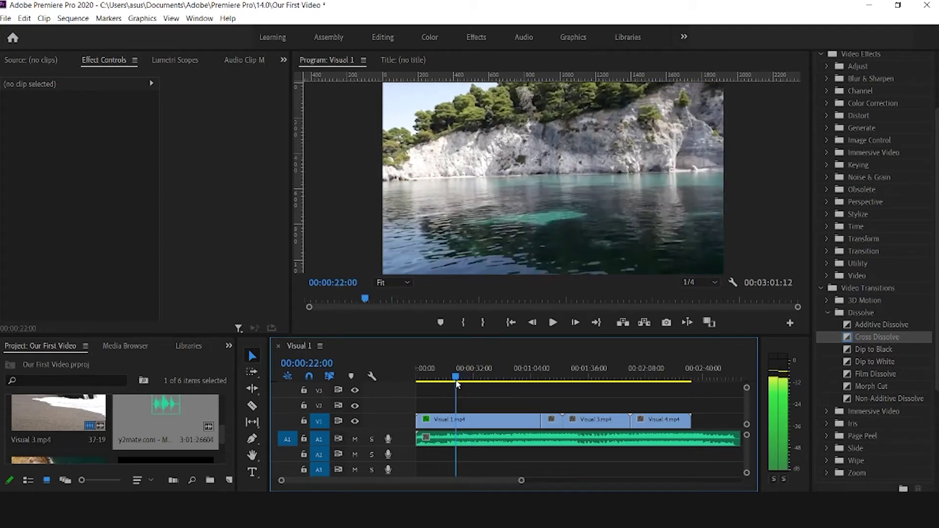
{"action": "key", "text": "c"}
{"action": "left_click", "coordinate": [457, 420]}
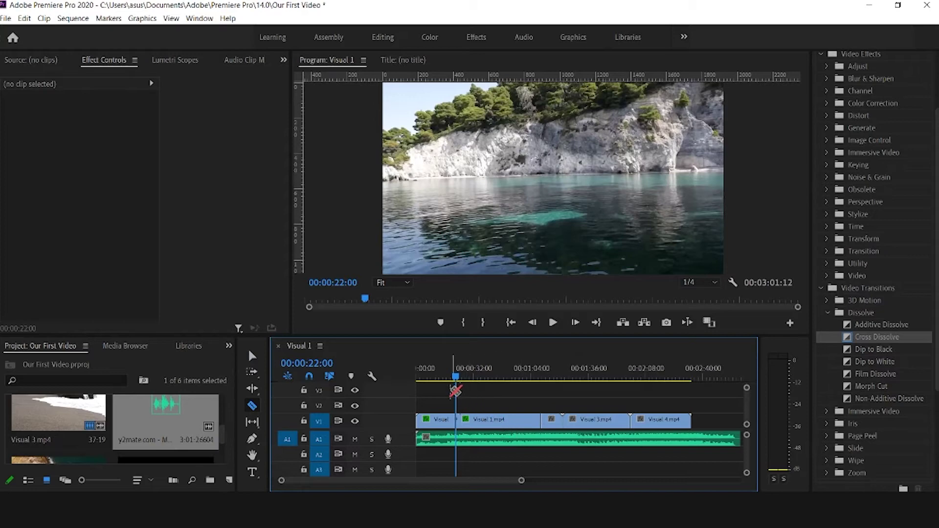
{"action": "left_click_drag", "start_coordinate": [457, 376], "coordinate": [485, 386]}
{"action": "left_click", "coordinate": [486, 419]}
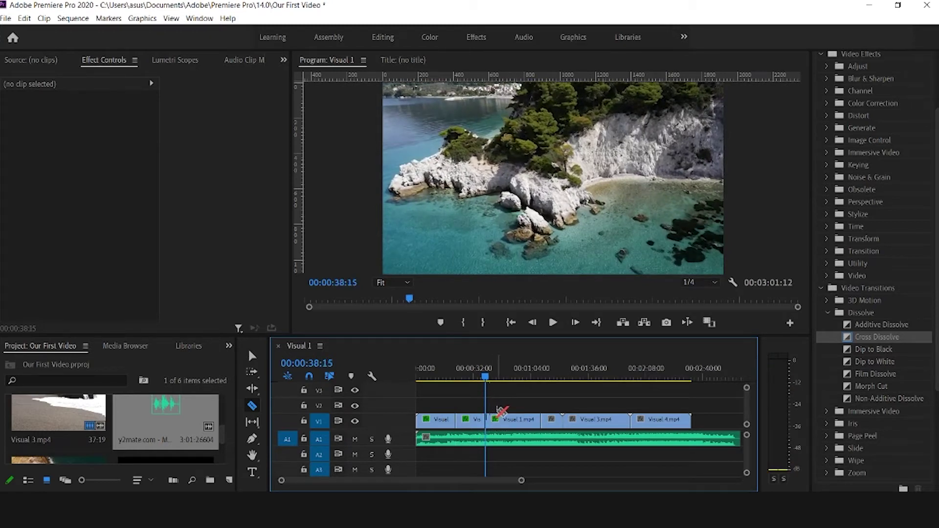
- Speed up the middle Visual 1 segment with the Rate Stretch tool, shortening it to a duration of about 00:00:07:12
{"action": "key", "text": "v"}
{"action": "left_click", "coordinate": [474, 422]}
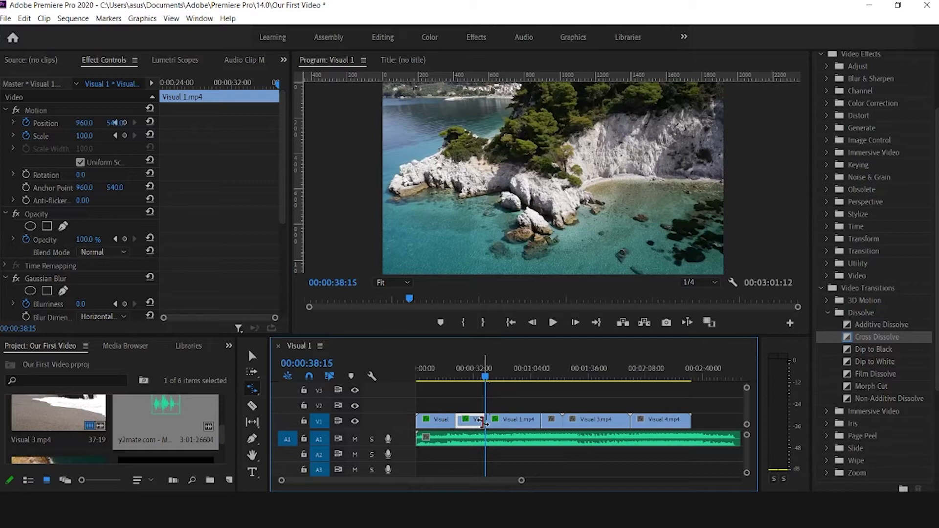
{"action": "left_click_drag", "start_coordinate": [528, 481], "coordinate": [478, 483]}
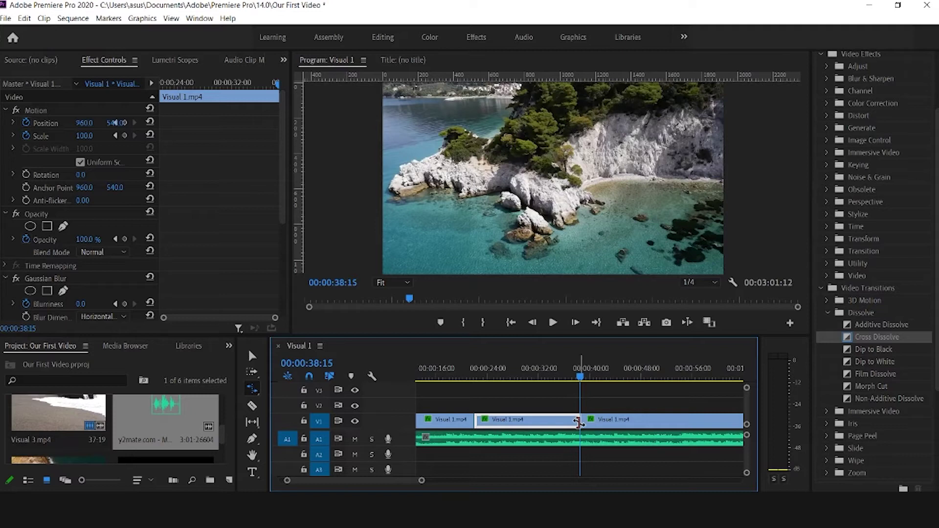
{"action": "left_click_drag", "start_coordinate": [579, 423], "coordinate": [522, 422]}
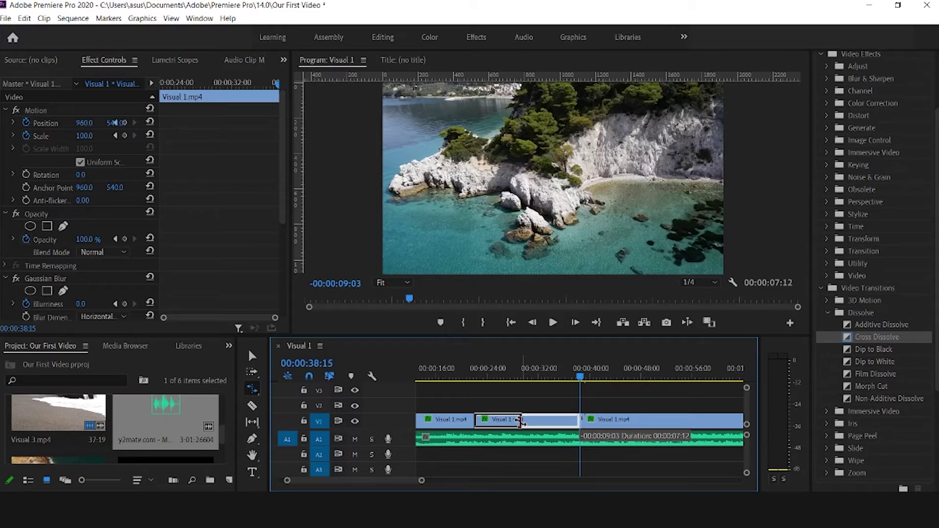
{"action": "left_click_drag", "start_coordinate": [521, 421], "coordinate": [521, 422]}
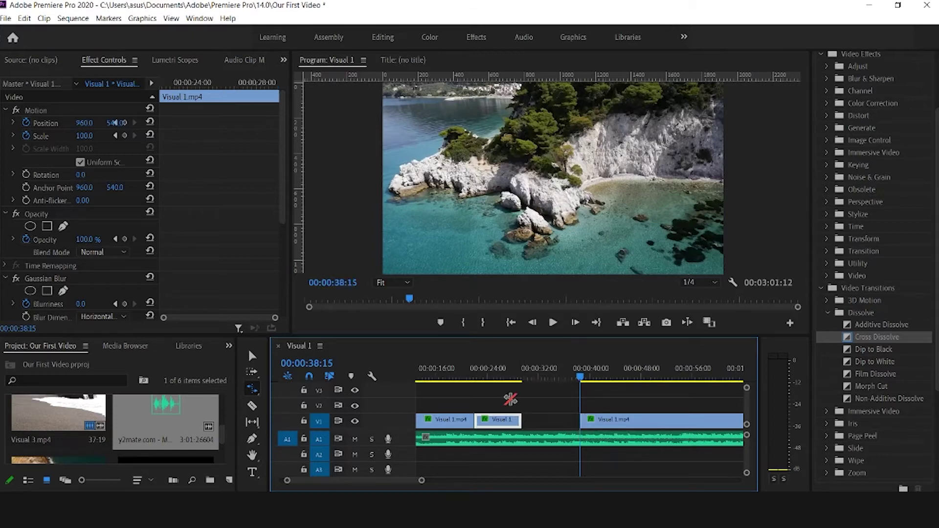
- Play back the stretched middle segment and rate-stretch it shorter so it ends at about 00:00:27:25
{"action": "left_click_drag", "start_coordinate": [486, 378], "coordinate": [473, 382]}
{"action": "key", "text": "space"}
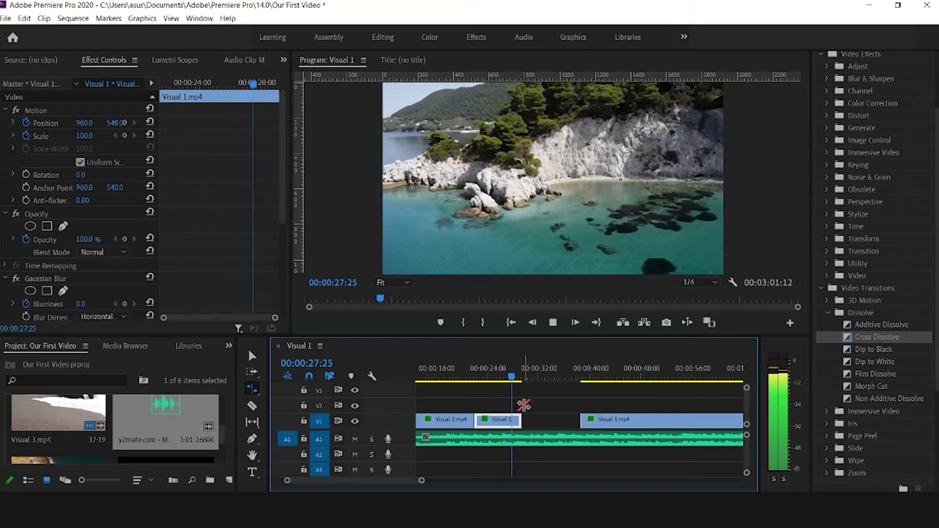
{"action": "key", "text": "space"}
{"action": "left_click_drag", "start_coordinate": [520, 420], "coordinate": [511, 421]}
- Move the third Visual 1 segment against the end of the shortened segment and play back the join twice
{"action": "key", "text": "v"}
{"action": "left_click_drag", "start_coordinate": [611, 418], "coordinate": [544, 423]}
{"action": "mouse_move", "coordinate": [505, 381]}
{"action": "left_mouse_down"}
{"action": "mouse_move", "coordinate": [520, 381]}
{"action": "mouse_move", "coordinate": [508, 378]}
{"action": "left_mouse_up"}
{"action": "key", "text": "space"}
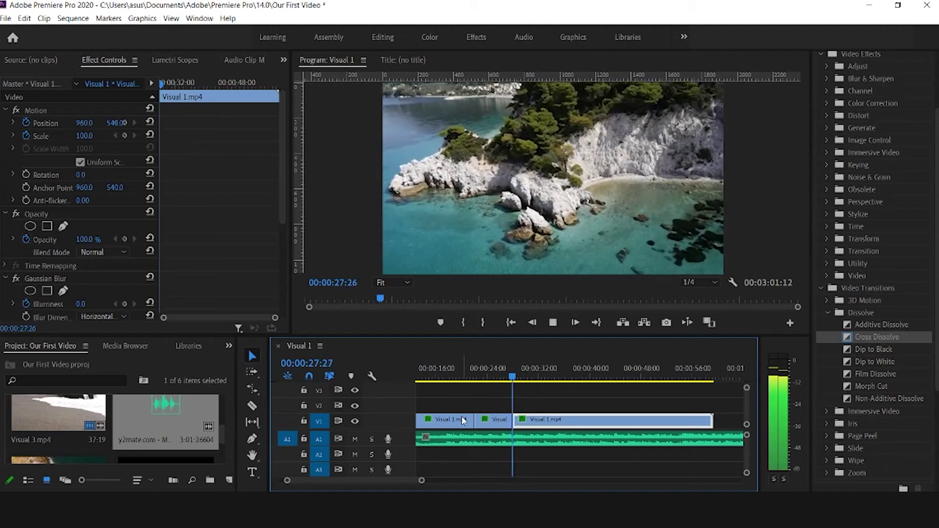
{"action": "mouse_move", "coordinate": [505, 381]}
{"action": "left_mouse_down"}
{"action": "mouse_move", "coordinate": [498, 384]}
{"action": "mouse_move", "coordinate": [535, 389]}
{"action": "mouse_move", "coordinate": [501, 384]}
{"action": "left_mouse_up"}
{"action": "key", "text": "space"}
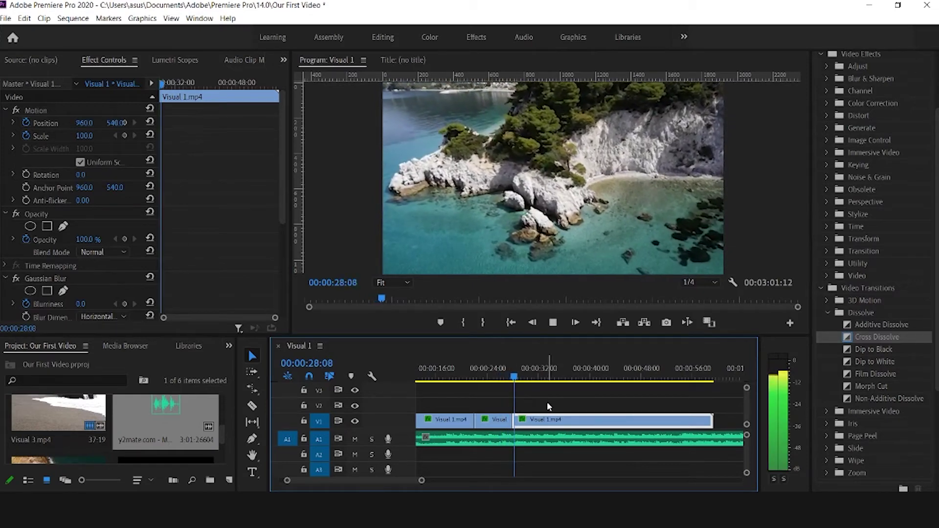
- Play the sequence from the middle Visual 1 segment to 00:00:36:03 and split the third segment there
{"action": "left_click_drag", "start_coordinate": [514, 382], "coordinate": [468, 376]}
{"action": "key", "text": "space"}
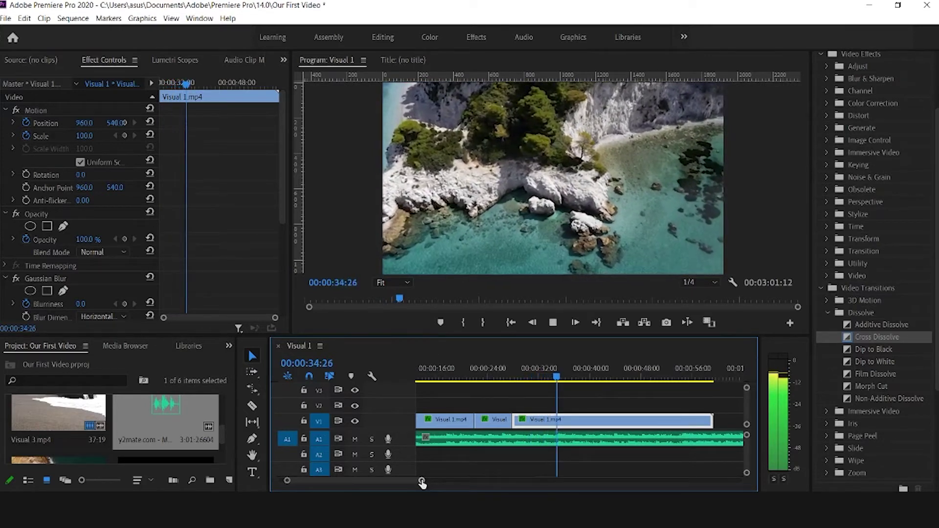
{"action": "key", "text": "space"}
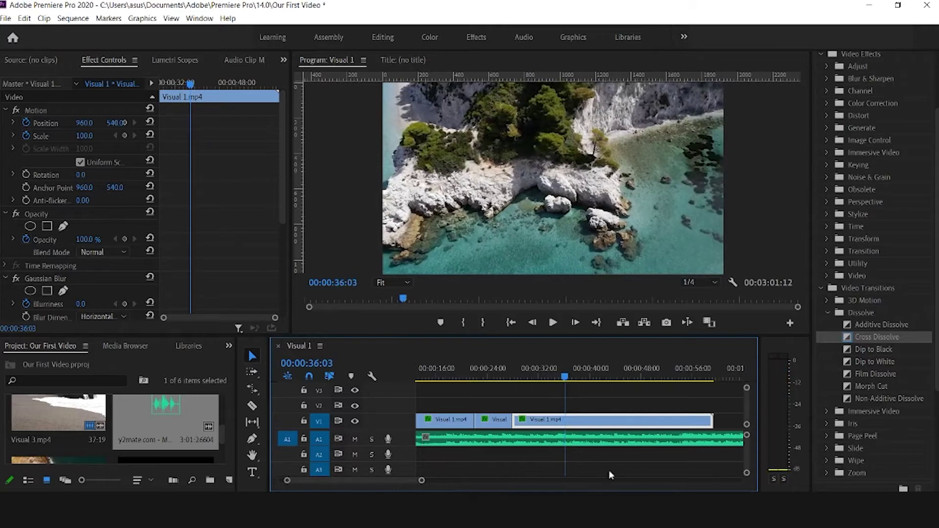
{"action": "left_click", "coordinate": [570, 420]}
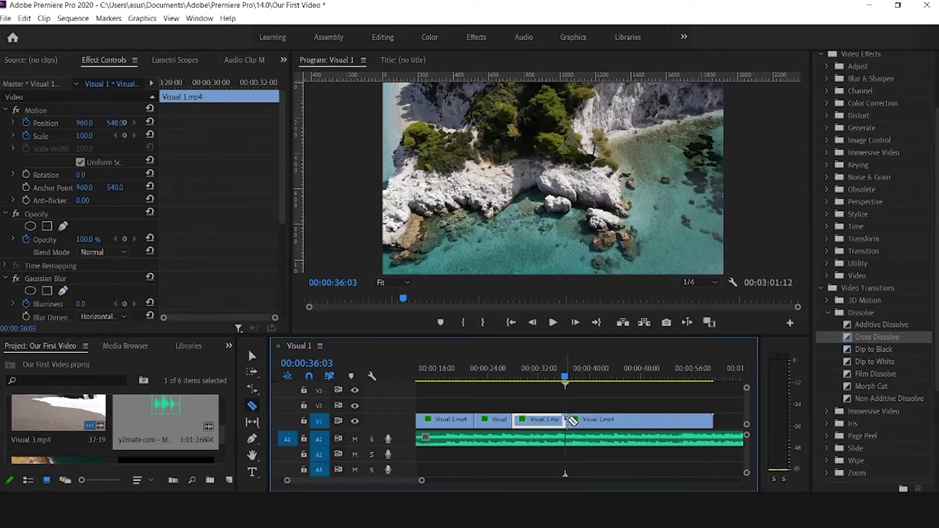
{"action": "key", "text": "v"}
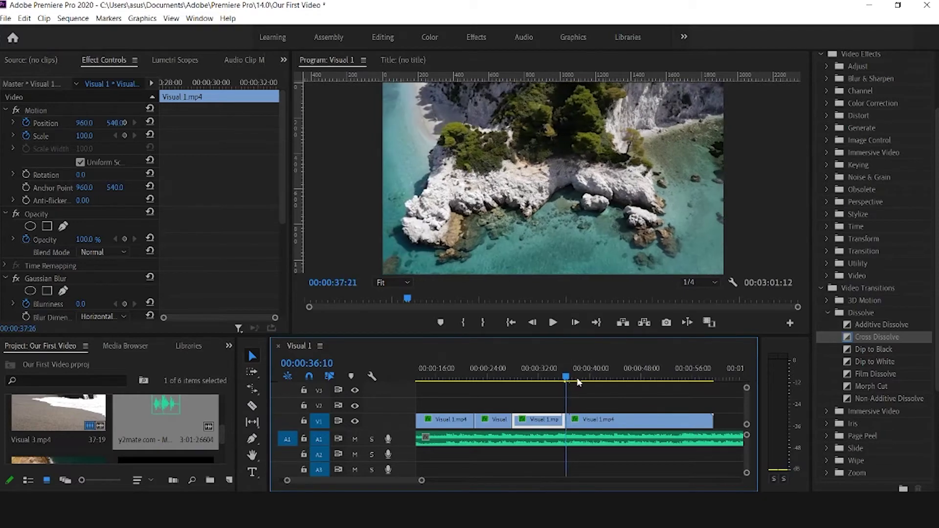
- Rate-stretch the last Visual 1 segment to 158.52% speed, play it back, and stretch it further to 189.62%
{"action": "left_click_drag", "start_coordinate": [577, 379], "coordinate": [591, 381]}
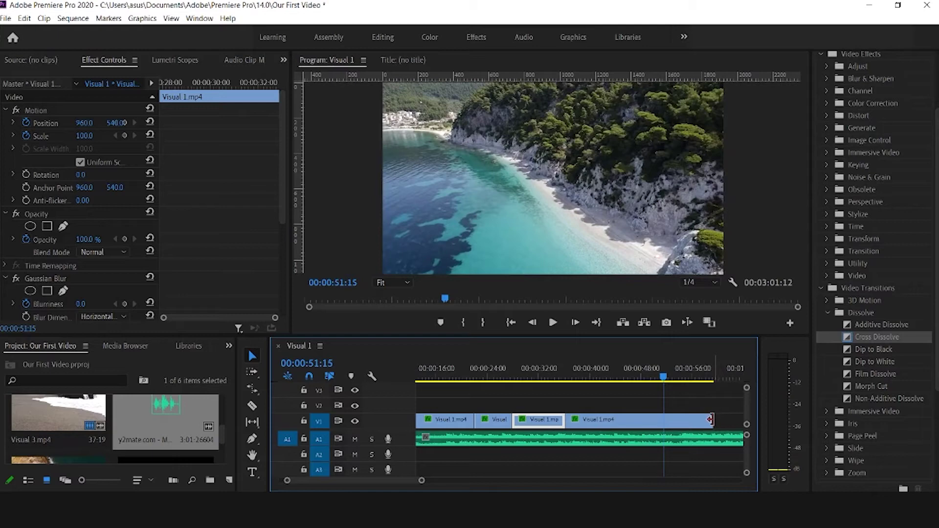
{"action": "key", "text": "b"}
{"action": "left_click_drag", "start_coordinate": [709, 419], "coordinate": [671, 421]}
{"action": "left_click", "coordinate": [581, 378]}
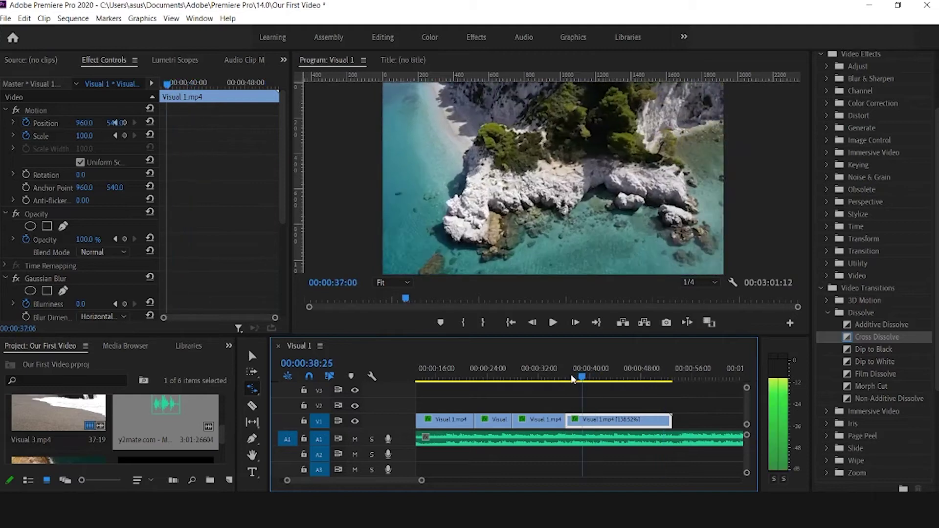
{"action": "left_click", "coordinate": [569, 378]}
{"action": "key", "text": "space"}
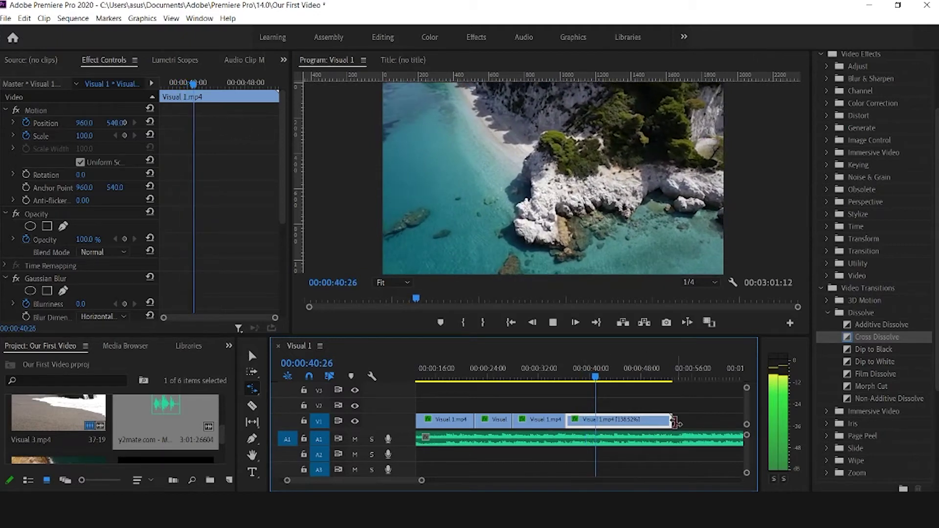
{"action": "key", "text": "space"}
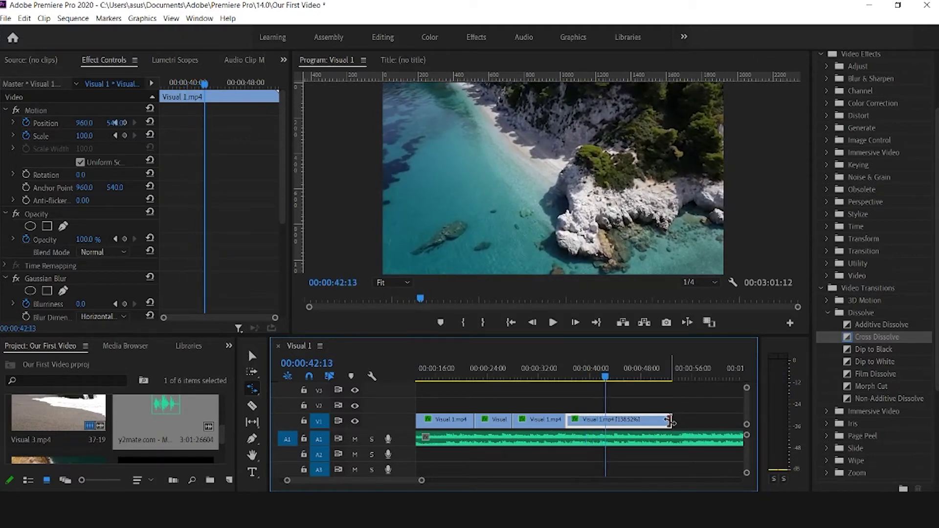
{"action": "left_click_drag", "start_coordinate": [668, 420], "coordinate": [642, 420]}
- Play back the sped-up last Visual 1 segment from about 00:00:35:26
{"action": "left_click", "coordinate": [565, 376]}
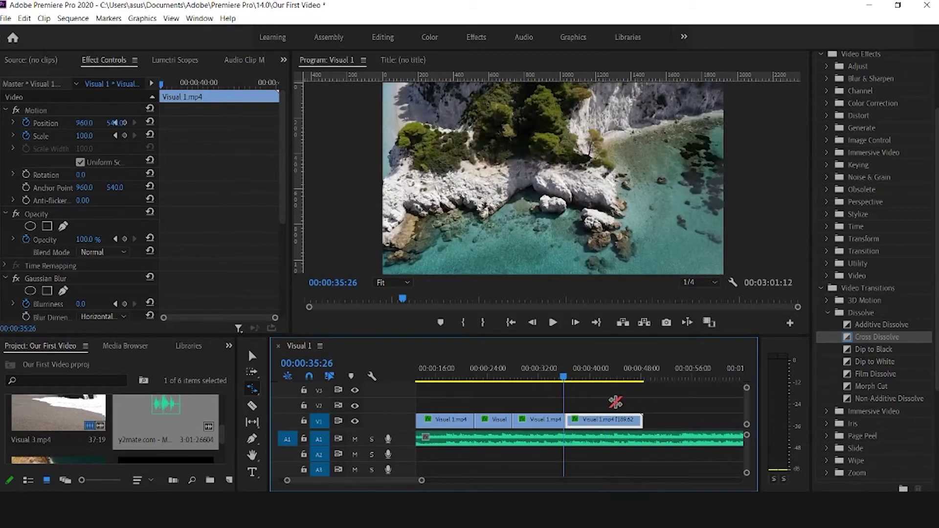
{"action": "key", "text": "space"}
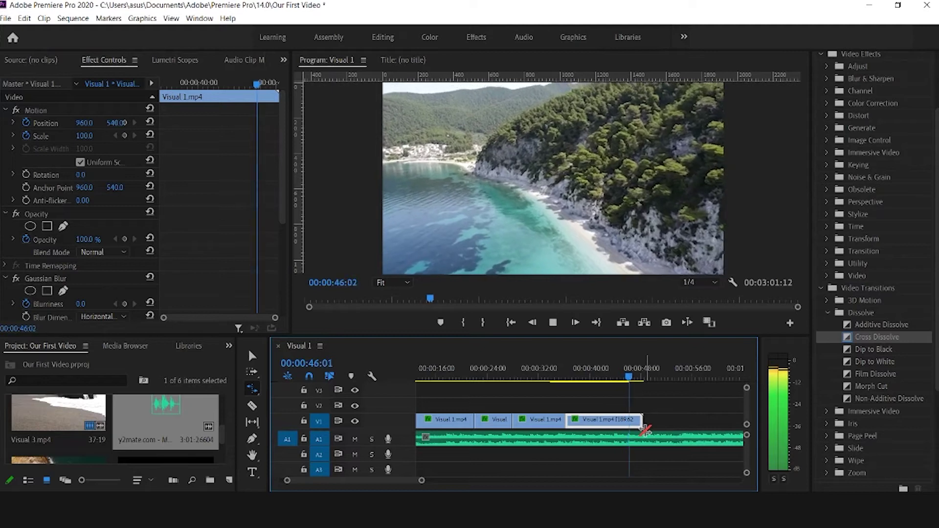
{"action": "key", "text": "space"}
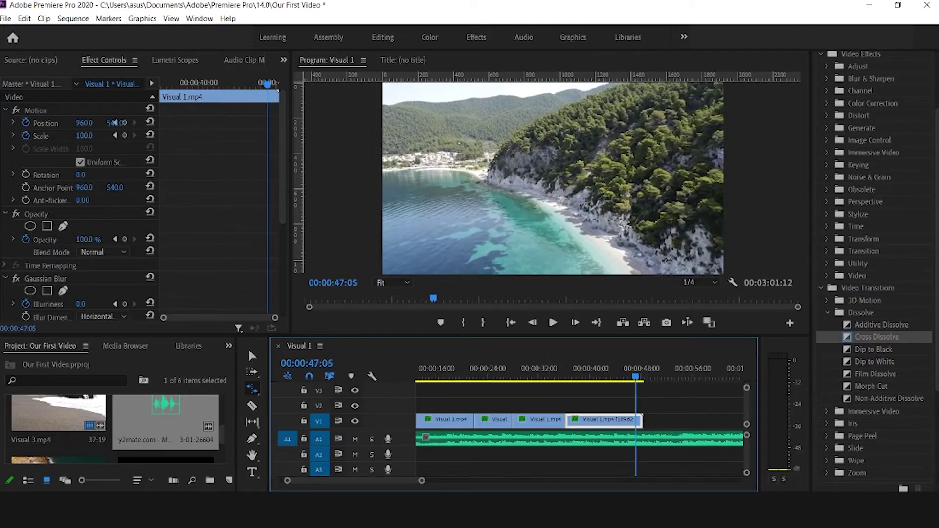
- Ripple-delete the empty gap between the last Visual 1 segment and Visual 2
{"action": "key", "text": "v"}
{"action": "left_click_drag", "start_coordinate": [421, 482], "coordinate": [481, 485]}
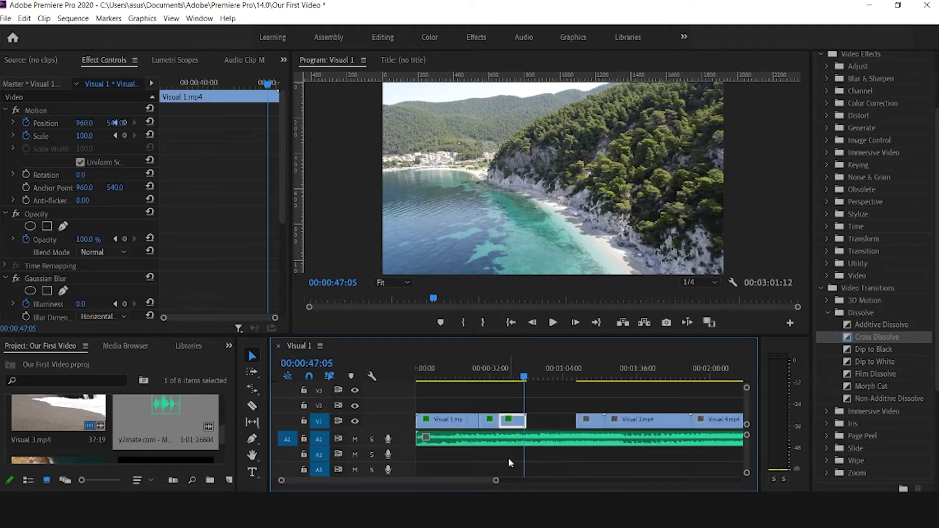
{"action": "left_click", "coordinate": [550, 421]}
{"action": "right_click", "coordinate": [552, 424]}
{"action": "left_click", "coordinate": [563, 430]}
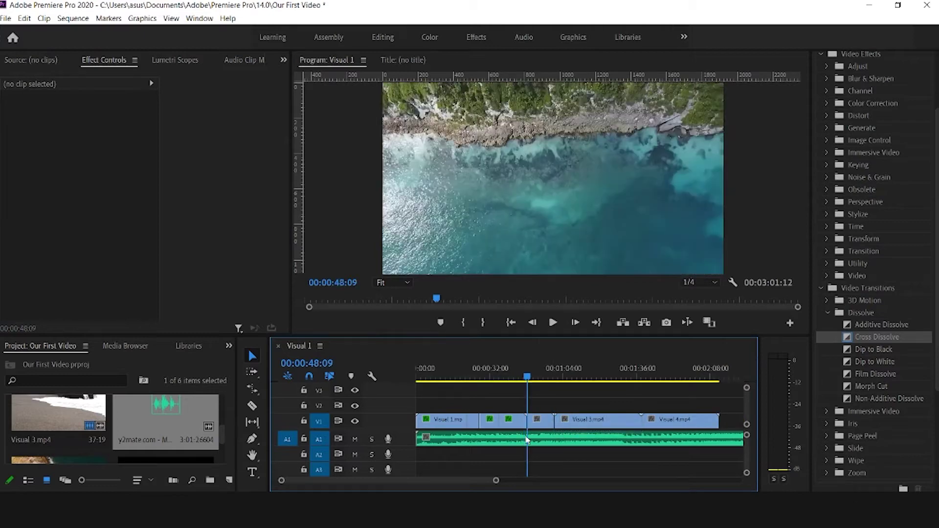
- Play back the cut from Visual 1 into Visual 2 twice with the music
{"action": "left_click_drag", "start_coordinate": [512, 377], "coordinate": [523, 380]}
{"action": "key", "text": "space"}
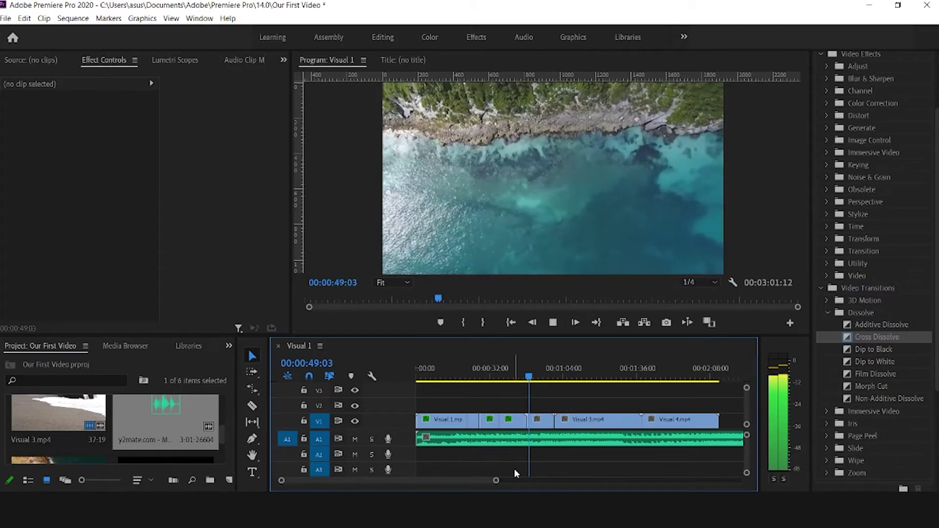
{"action": "mouse_move", "coordinate": [529, 379]}
{"action": "left_mouse_down"}
{"action": "mouse_move", "coordinate": [494, 380]}
{"action": "mouse_move", "coordinate": [524, 383]}
{"action": "left_mouse_up"}
{"action": "key", "text": "space"}
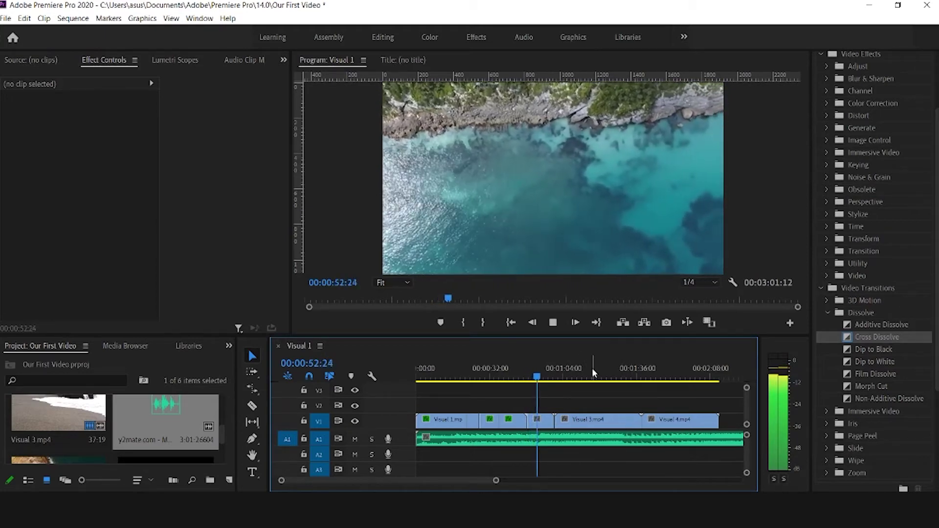
{"action": "key", "text": "space"}
- Speed up Visual 2 to about 159.56% with the Rate Stretch tool and play it back with the music
{"action": "mouse_move", "coordinate": [536, 375]}
{"action": "left_mouse_down"}
{"action": "mouse_move", "coordinate": [527, 376]}
{"action": "mouse_move", "coordinate": [539, 377]}
{"action": "left_mouse_up"}
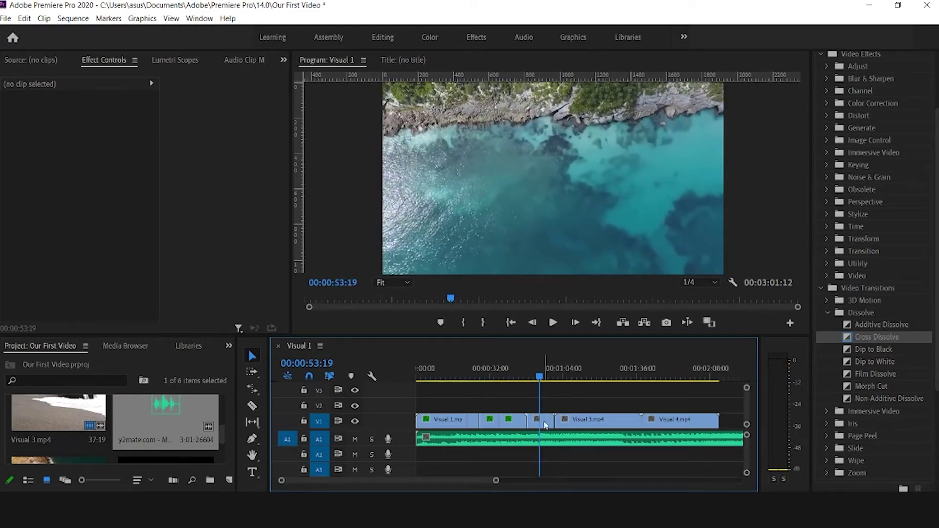
{"action": "left_click", "coordinate": [545, 422]}
{"action": "key", "text": "a"}
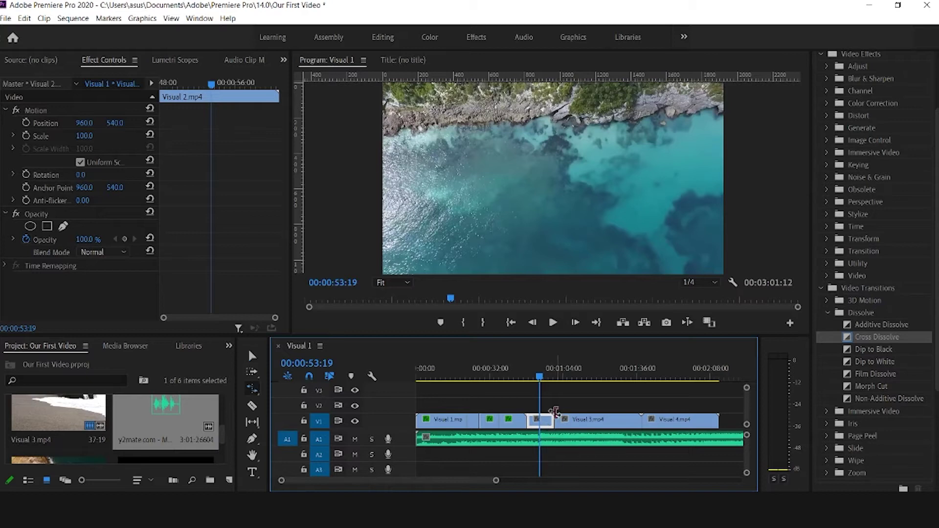
{"action": "left_click_drag", "start_coordinate": [552, 421], "coordinate": [543, 423]}
{"action": "key", "text": "Up"}
{"action": "key", "text": "space"}
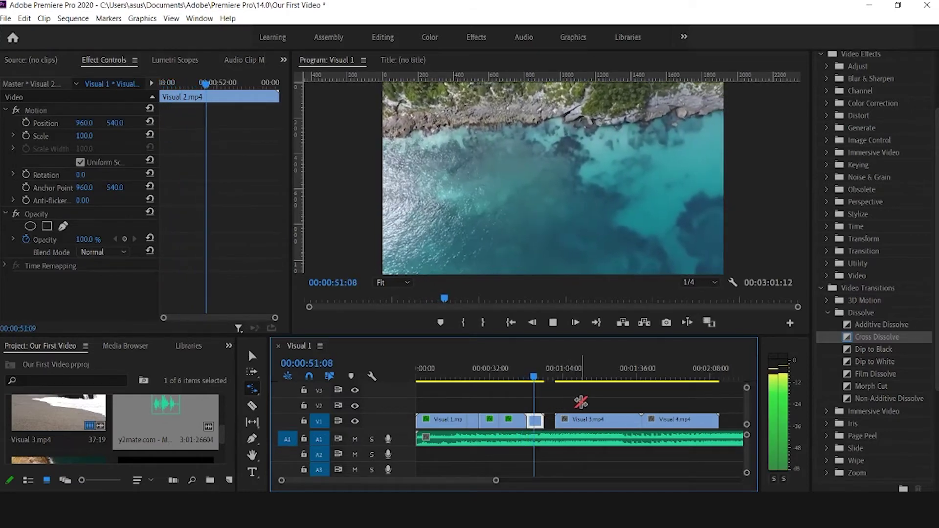
{"action": "key", "text": "space"}
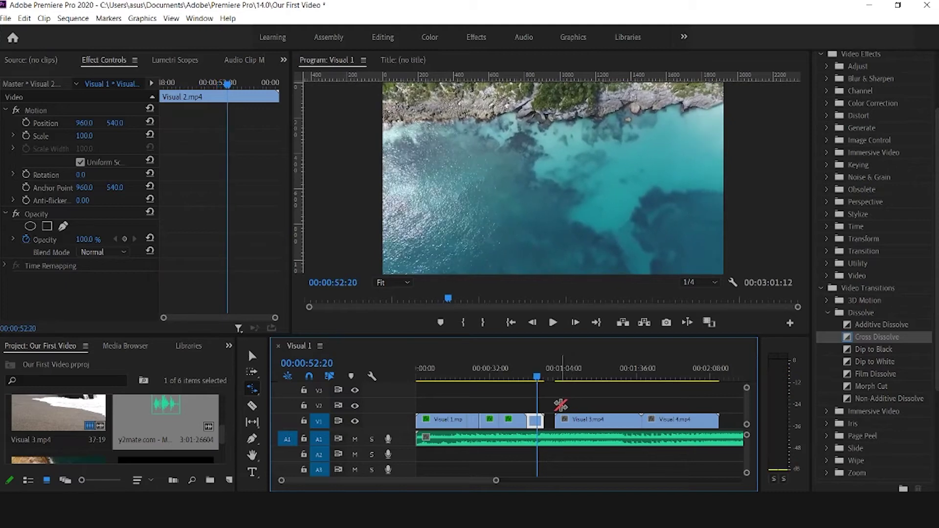
{"action": "key", "text": "space"}
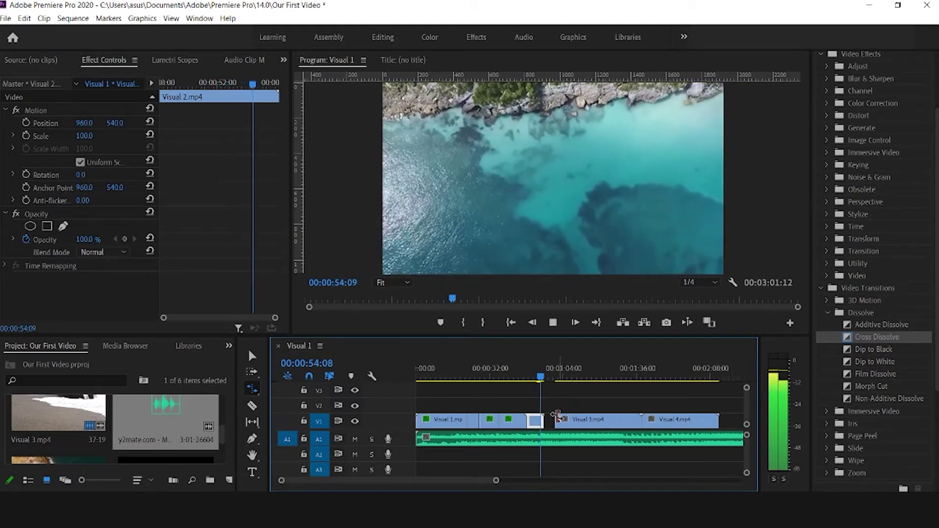
{"action": "key", "text": "space"}
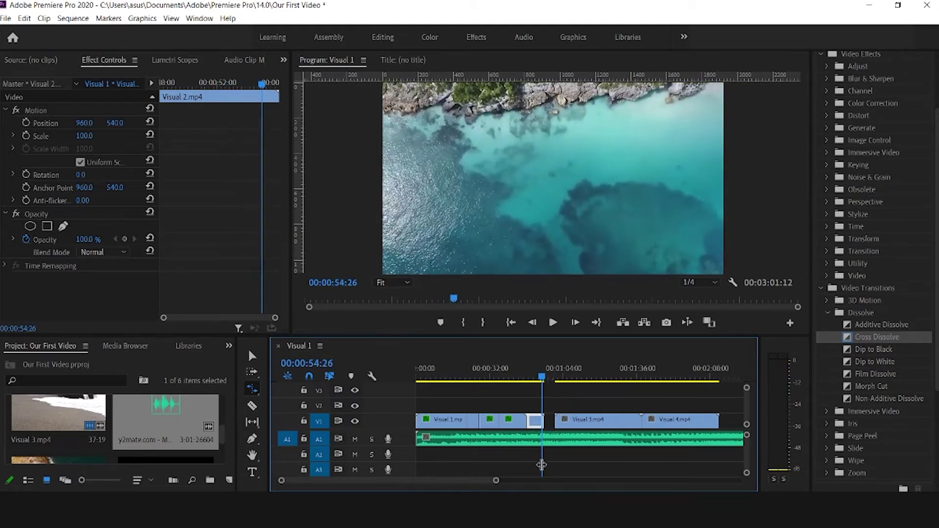
- Play back the end of Visual 2, split the clip at 00:00:54:16 and delete the remaining piece
{"action": "key", "text": "v"}
{"action": "left_click_drag", "start_coordinate": [498, 482], "coordinate": [455, 481]}
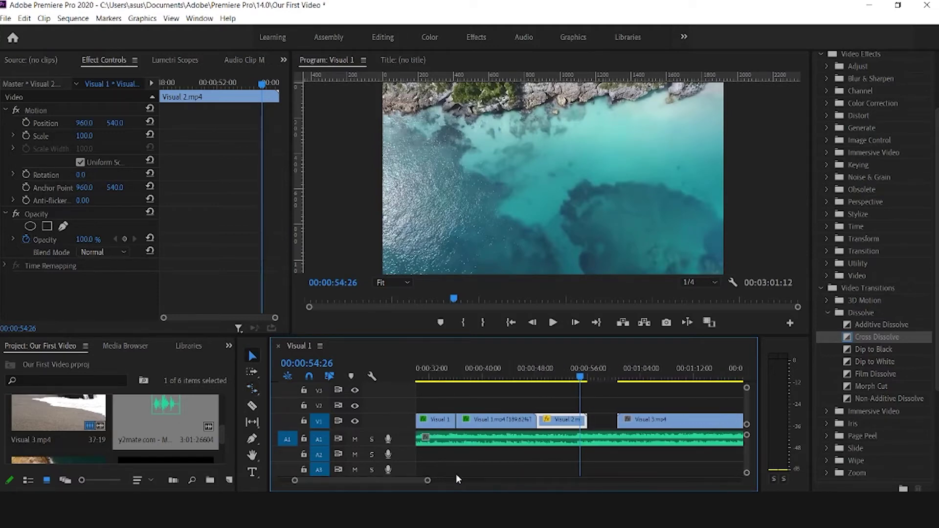
{"action": "mouse_move", "coordinate": [579, 379]}
{"action": "left_mouse_down"}
{"action": "mouse_move", "coordinate": [565, 378]}
{"action": "mouse_move", "coordinate": [583, 378]}
{"action": "mouse_move", "coordinate": [573, 383]}
{"action": "left_mouse_up"}
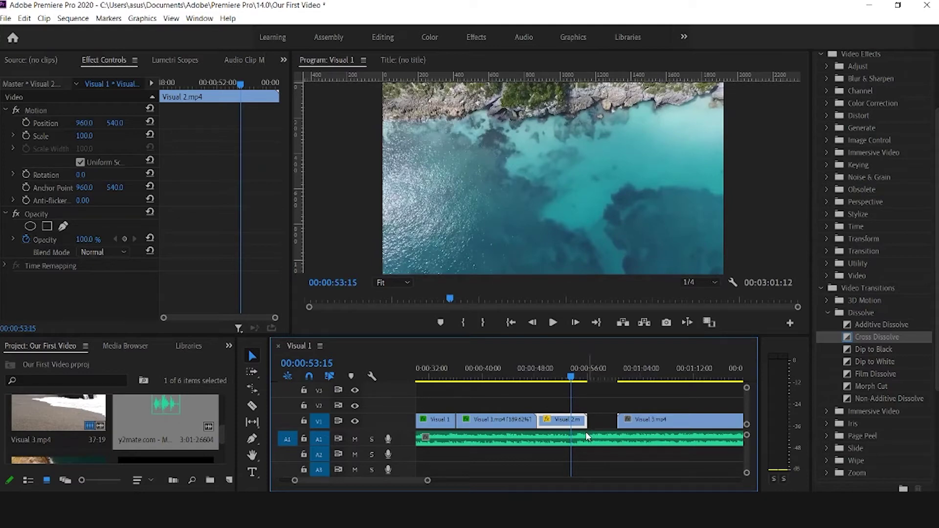
{"action": "left_click_drag", "start_coordinate": [553, 376], "coordinate": [574, 376]}
{"action": "key", "text": "space"}
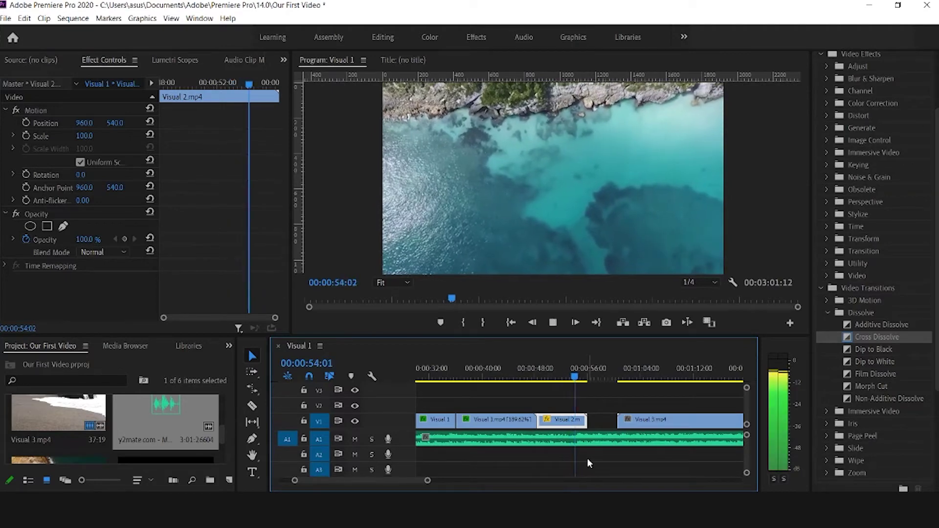
{"action": "key", "text": "space"}
{"action": "left_click_drag", "start_coordinate": [579, 380], "coordinate": [580, 382]}
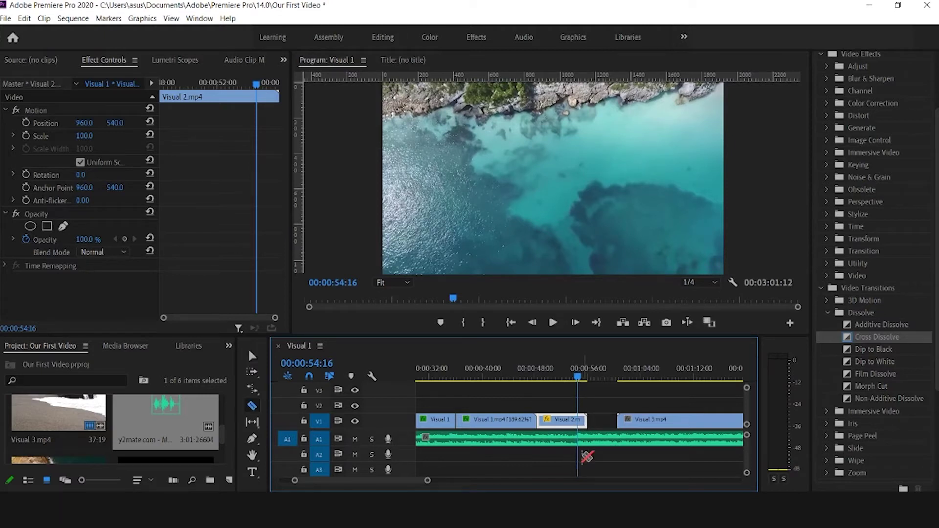
{"action": "left_click", "coordinate": [578, 420]}
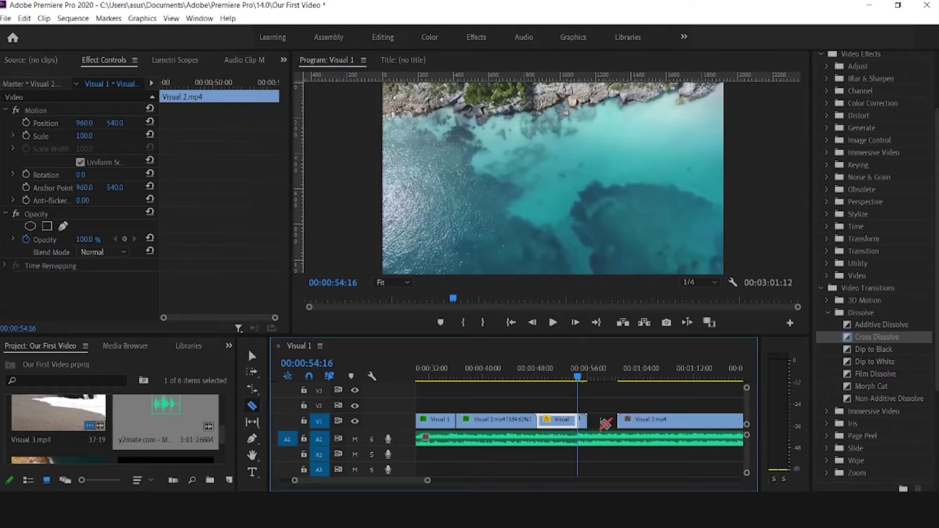
{"action": "key", "text": "v"}
{"action": "left_click", "coordinate": [583, 420]}
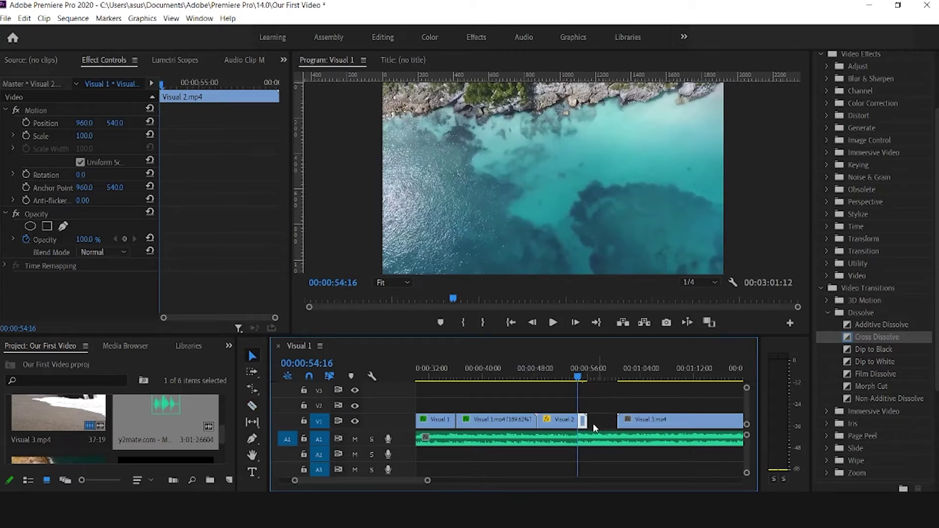
{"action": "key", "text": "Delete"}
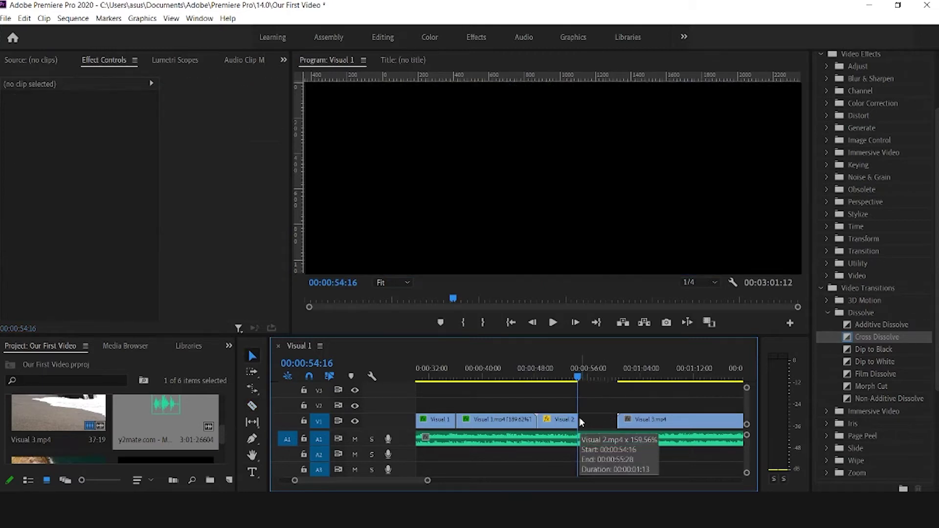
- Ripple-delete the empty gap between Visual 2 and Visual 3
{"action": "left_click", "coordinate": [600, 425]}
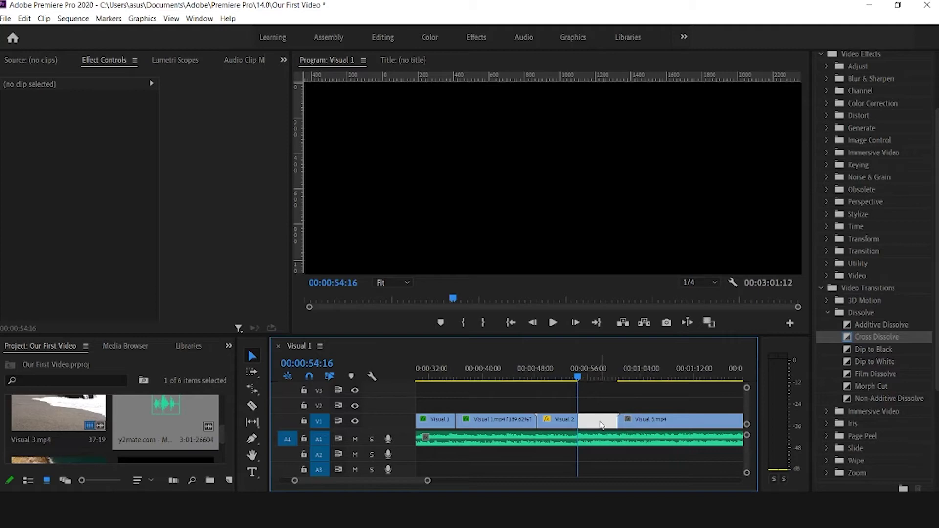
{"action": "right_click", "coordinate": [599, 422]}
{"action": "left_click", "coordinate": [631, 426]}
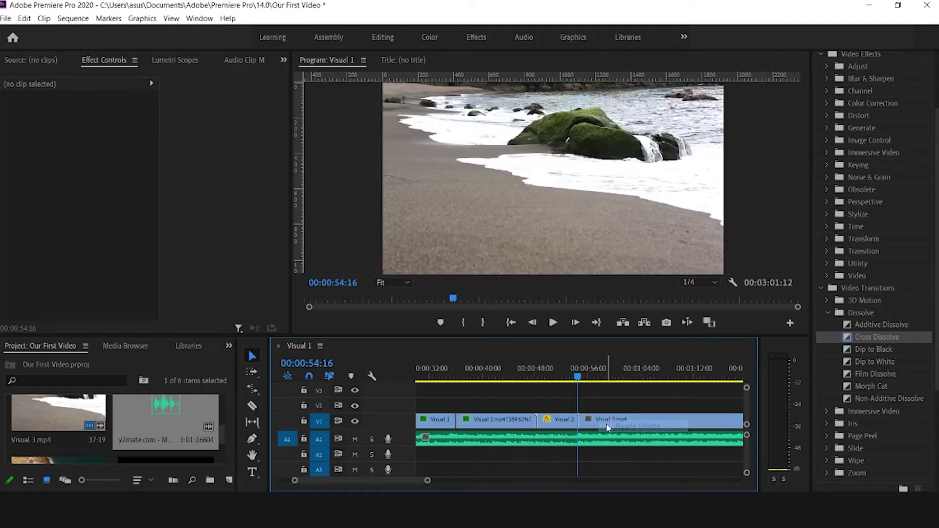
- Play back the cut from Visual 2 into Visual 3 twice with the music
{"action": "left_click", "coordinate": [566, 371]}
{"action": "key", "text": "space"}
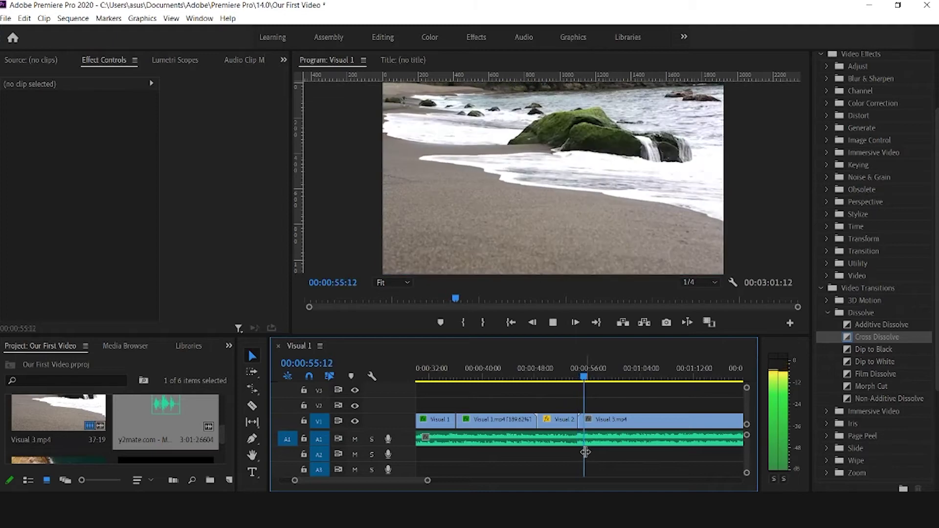
{"action": "key", "text": "space"}
{"action": "key", "text": "Up"}
{"action": "key", "text": "space"}
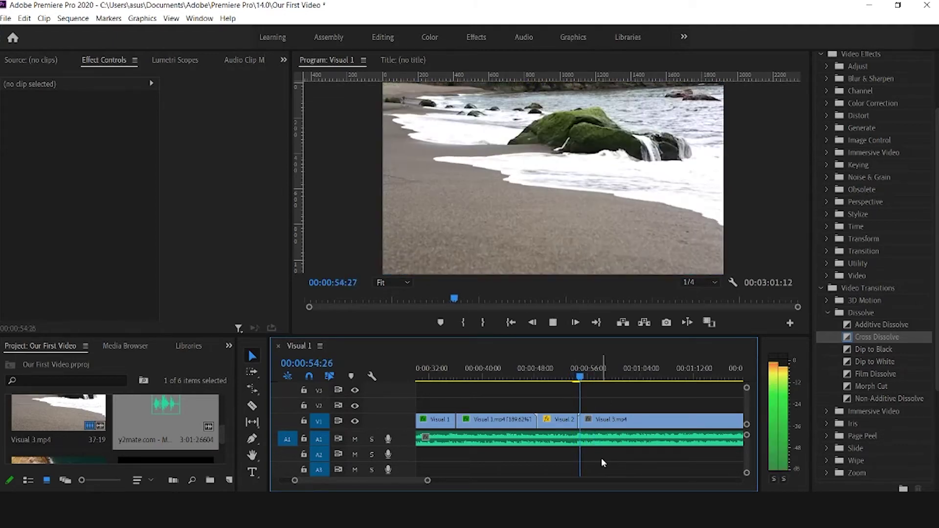
{"action": "key", "text": "space"}
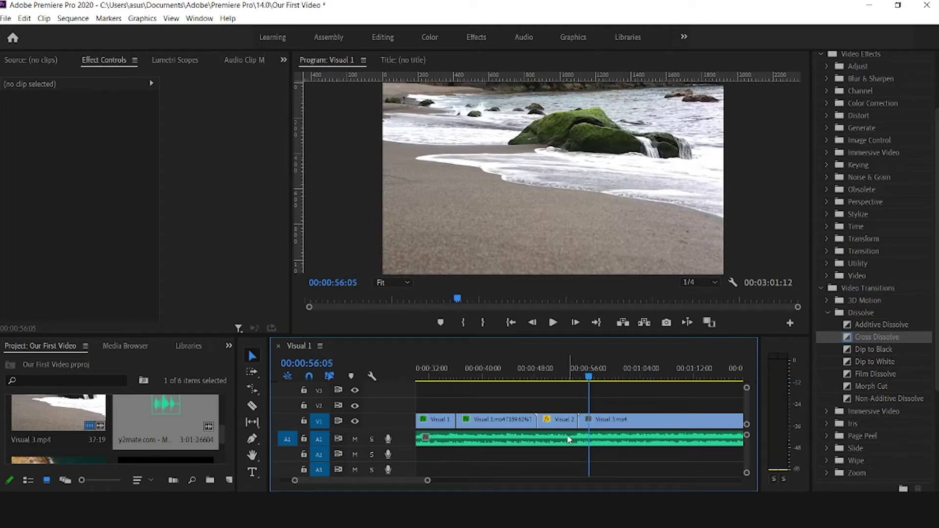
- Keyframe Position and Scale at the start of Visual 3, 00:00:54:16, with Scale 120 and vertical Position 638
{"action": "left_click_drag", "start_coordinate": [428, 484], "coordinate": [482, 489]}
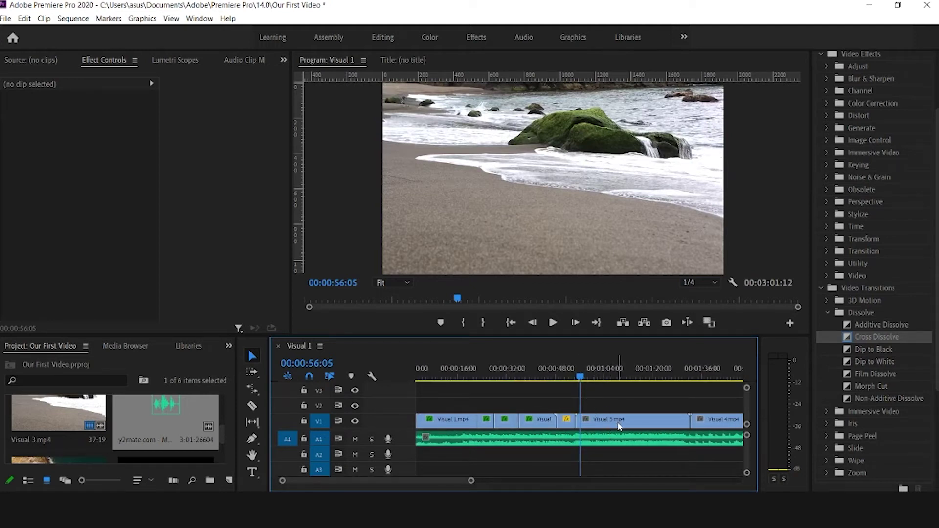
{"action": "left_click", "coordinate": [619, 426]}
{"action": "left_click_drag", "start_coordinate": [584, 379], "coordinate": [606, 379]}
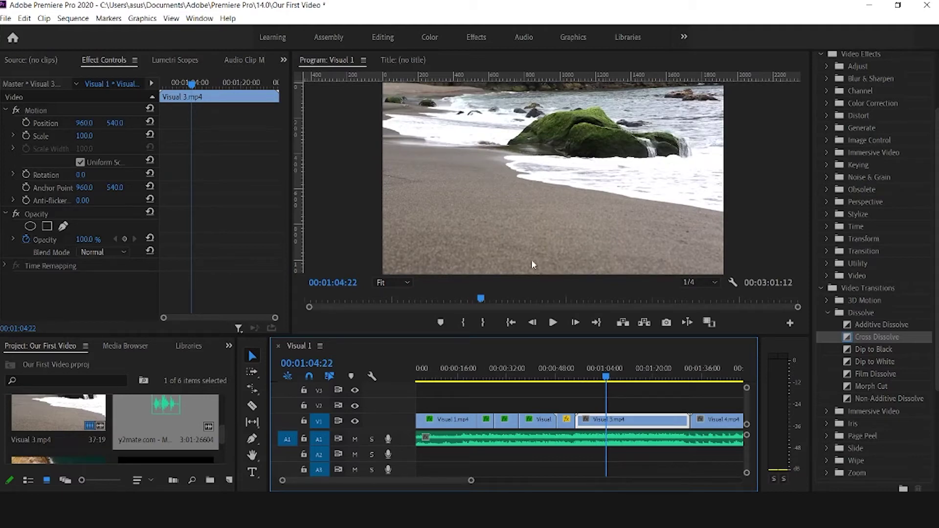
{"action": "mouse_move", "coordinate": [587, 380]}
{"action": "left_mouse_down"}
{"action": "mouse_move", "coordinate": [601, 380]}
{"action": "mouse_move", "coordinate": [575, 382]}
{"action": "mouse_move", "coordinate": [586, 382]}
{"action": "left_mouse_up"}
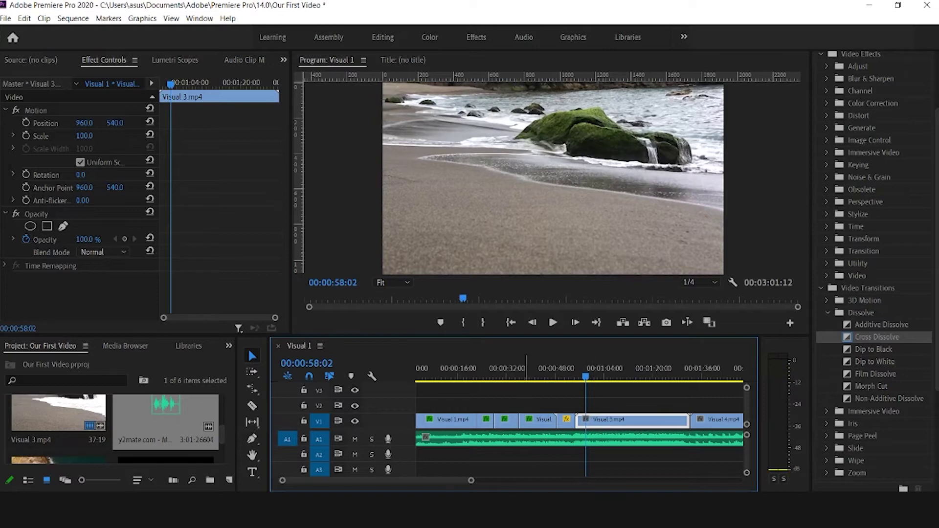
{"action": "left_click_drag", "start_coordinate": [166, 88], "coordinate": [158, 88]}
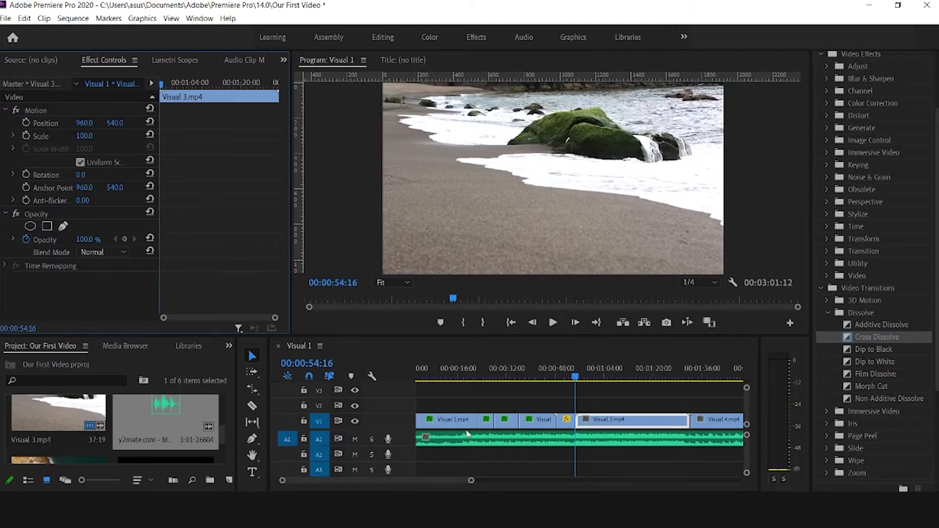
{"action": "left_click", "coordinate": [607, 424]}
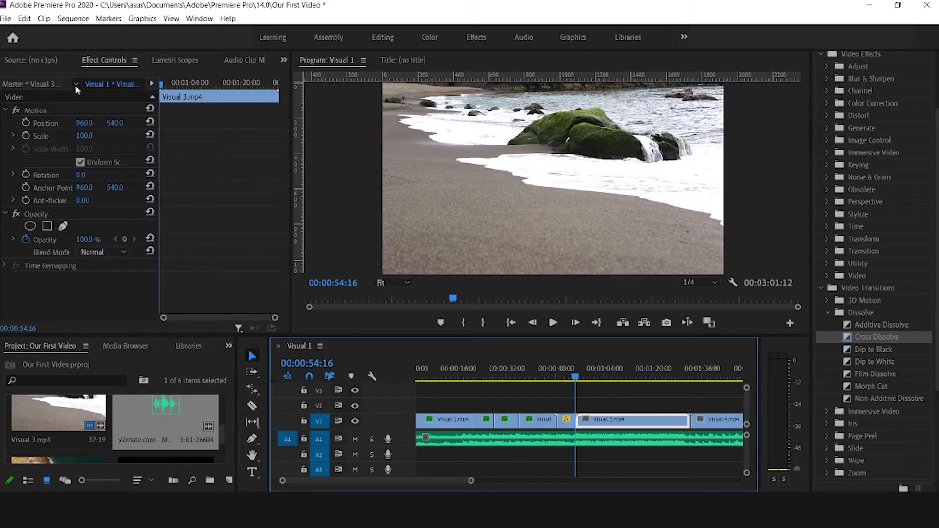
{"action": "left_click", "coordinate": [27, 124]}
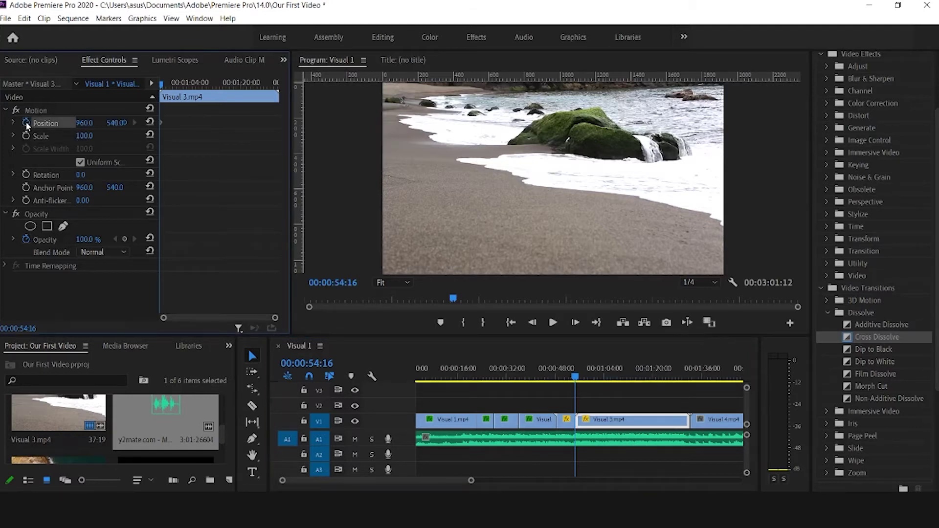
{"action": "left_click", "coordinate": [26, 136]}
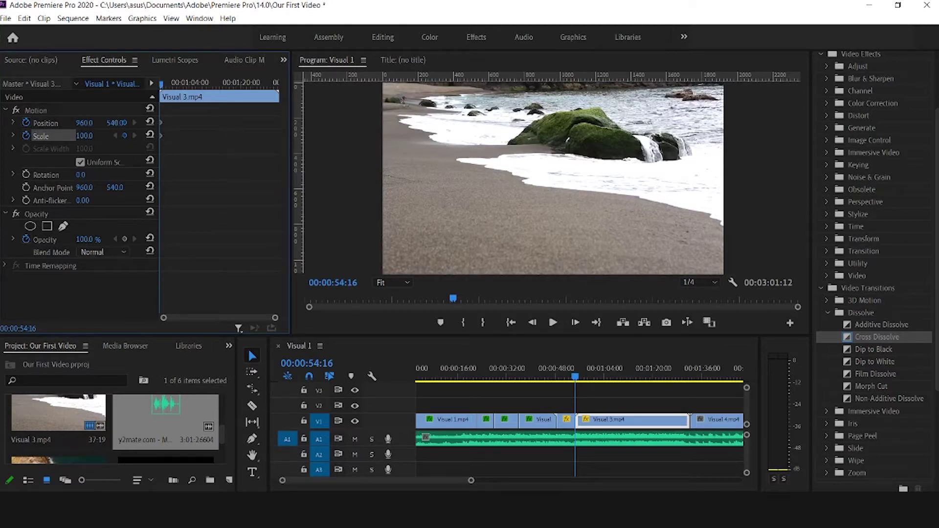
{"action": "left_click_drag", "start_coordinate": [84, 136], "coordinate": [94, 136]}
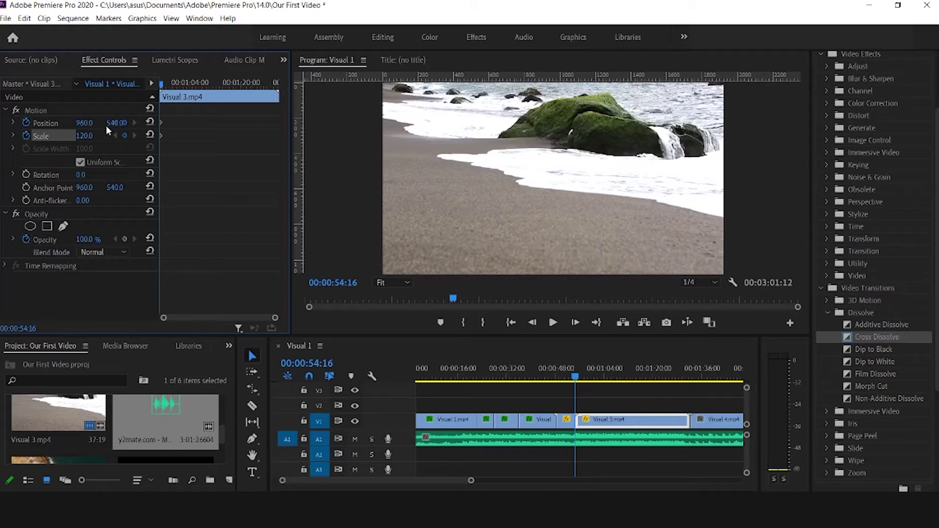
{"action": "left_click_drag", "start_coordinate": [116, 123], "coordinate": [126, 122]}
- Reset Visual 3's Position and Scale at 00:01:29:25 to create end keyframes, and play back the zoom-out from the clip's start
{"action": "left_click_drag", "start_coordinate": [164, 87], "coordinate": [276, 103]}
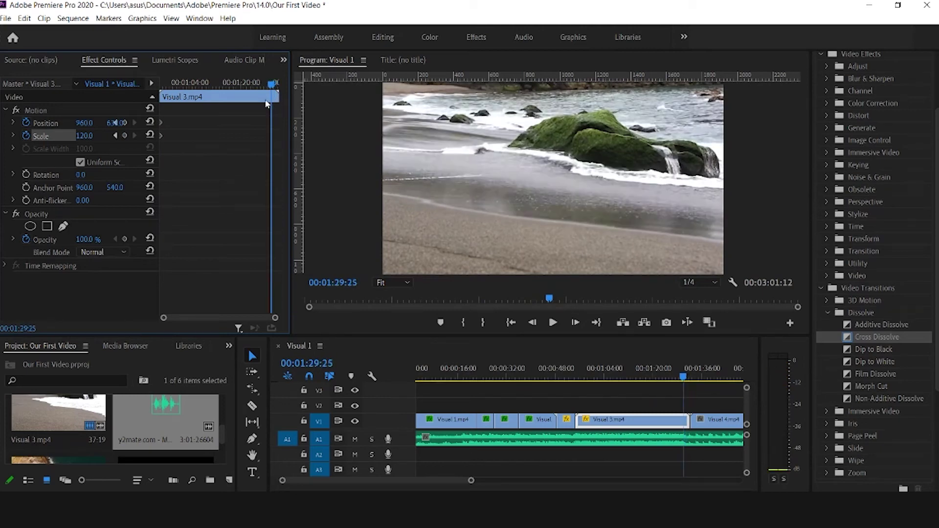
{"action": "left_click", "coordinate": [149, 122]}
{"action": "left_click", "coordinate": [149, 135]}
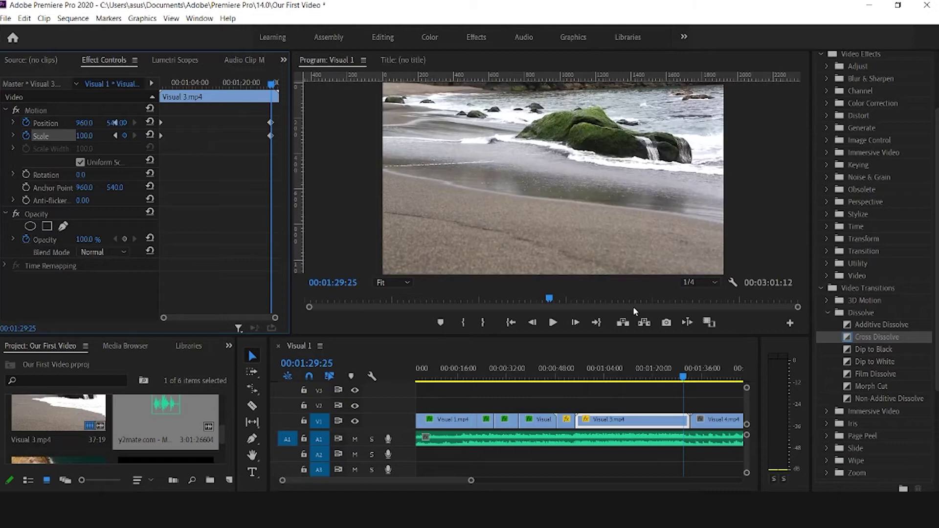
{"action": "left_click", "coordinate": [575, 381]}
{"action": "key", "text": "space"}
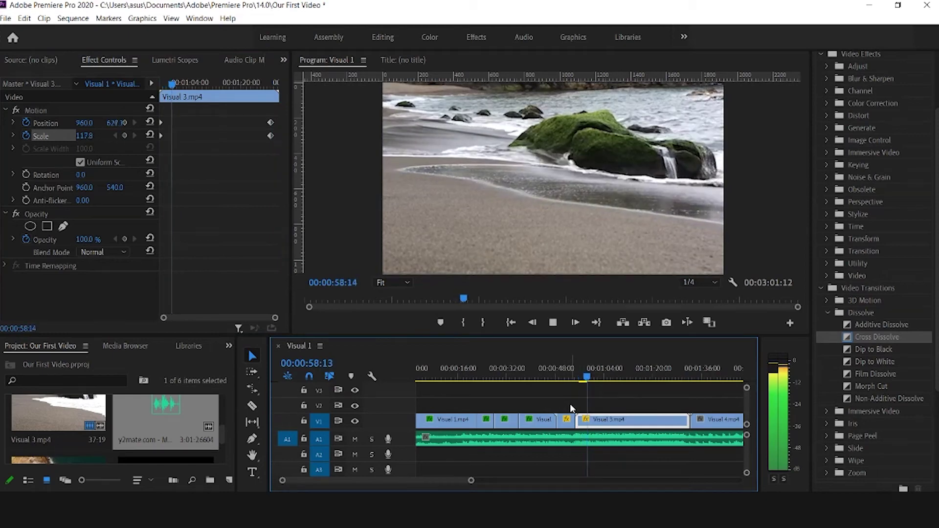
{"action": "key", "text": "space"}
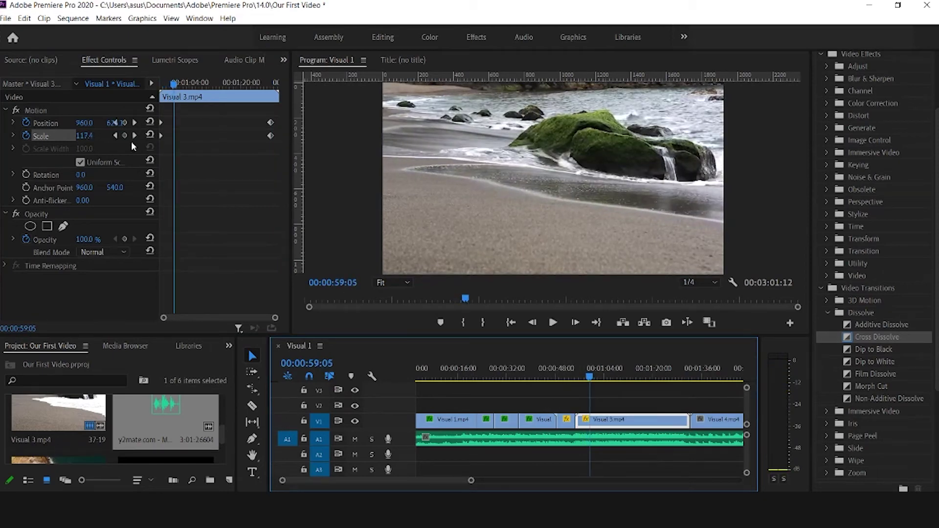
- Increase the Scale and vertical Position further at Visual 3's first keyframe and play back the stronger zoom-out
{"action": "left_click", "coordinate": [115, 136]}
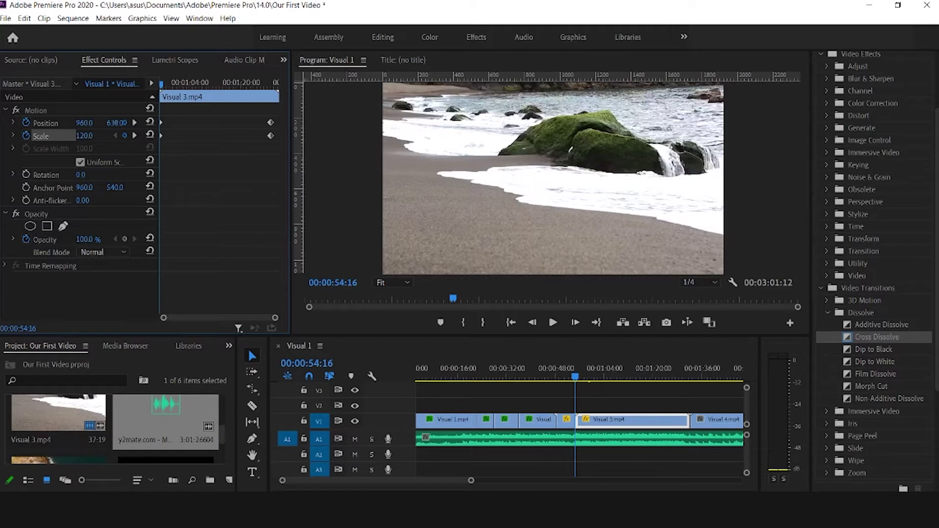
{"action": "left_click_drag", "start_coordinate": [84, 136], "coordinate": [128, 123]}
{"action": "key", "text": "space"}
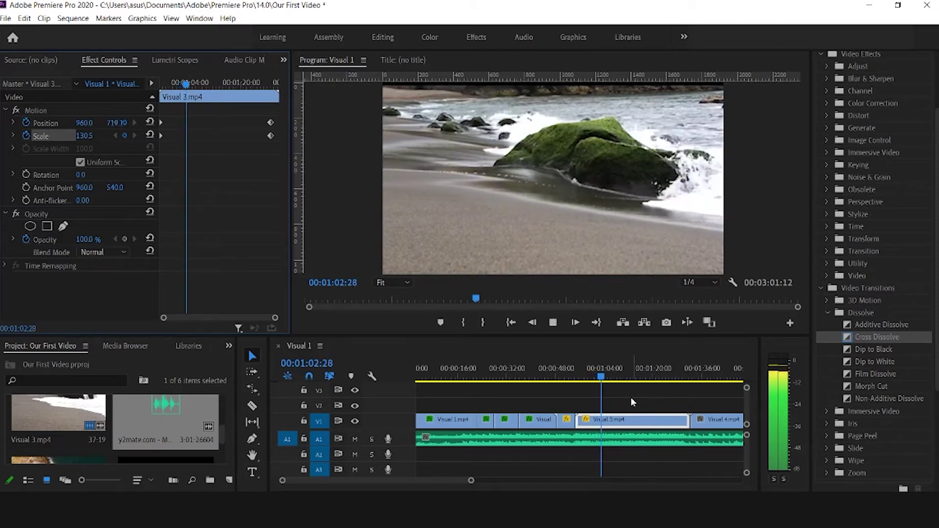
{"action": "key", "text": "space"}
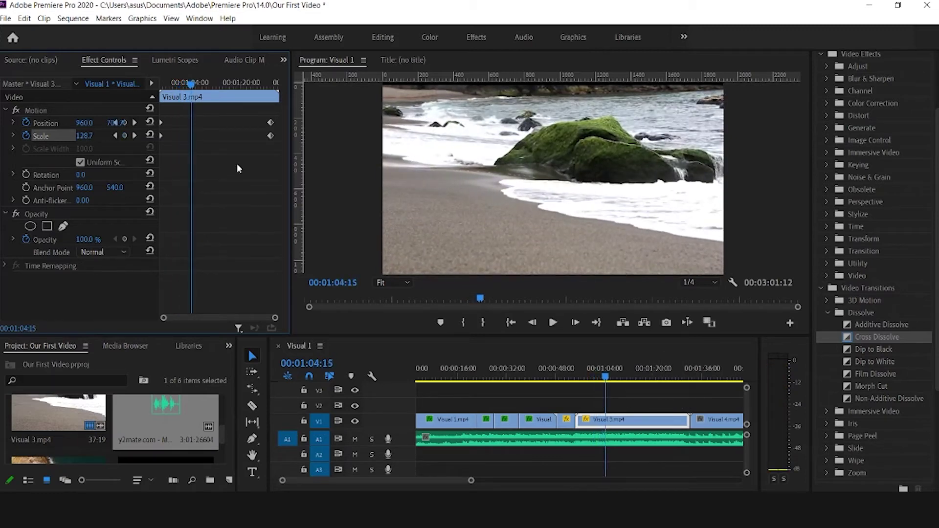
- Move the end Position and Scale keyframes earlier, to about a third of the way through Visual 3, playing back the faster zoom-out
{"action": "left_click_drag", "start_coordinate": [269, 125], "coordinate": [226, 128]}
{"action": "left_click_drag", "start_coordinate": [192, 84], "coordinate": [104, 105]}
{"action": "key", "text": "space"}
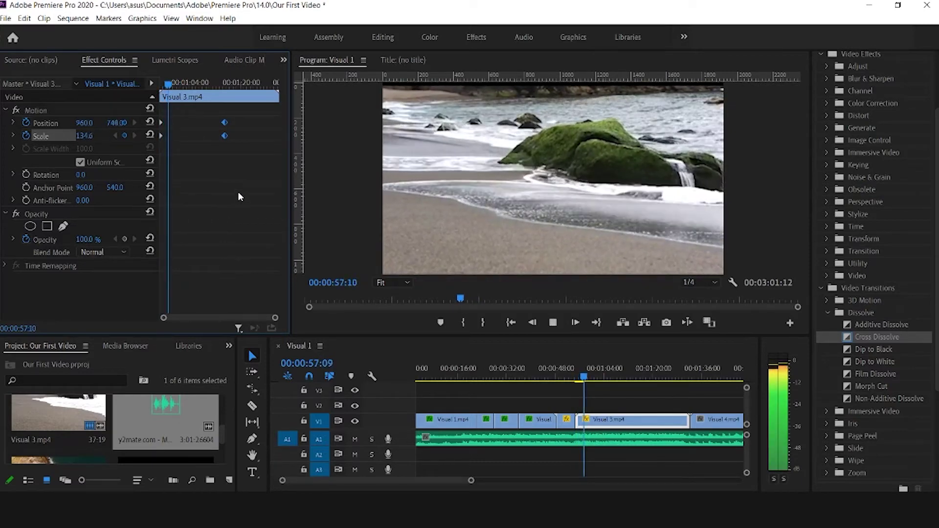
{"action": "key", "text": "space"}
{"action": "left_click", "coordinate": [225, 123]}
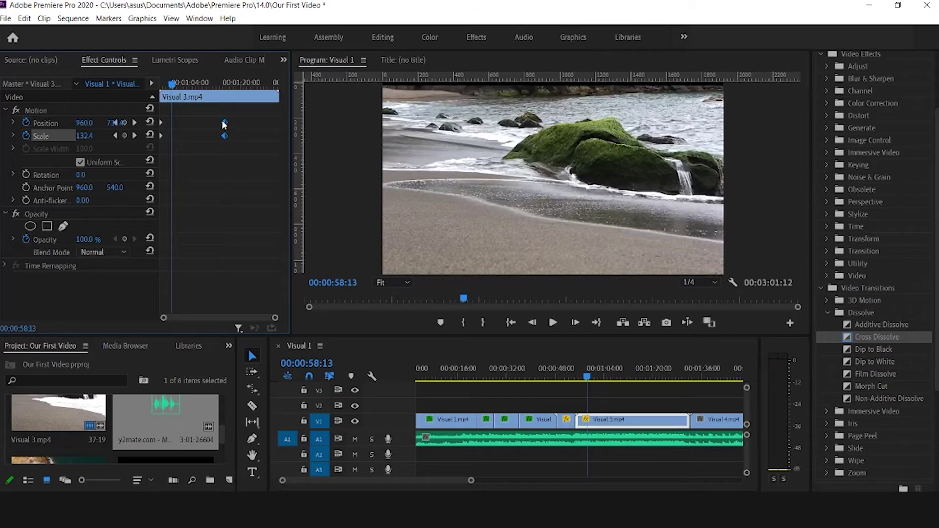
{"action": "left_click_drag", "start_coordinate": [225, 125], "coordinate": [202, 127]}
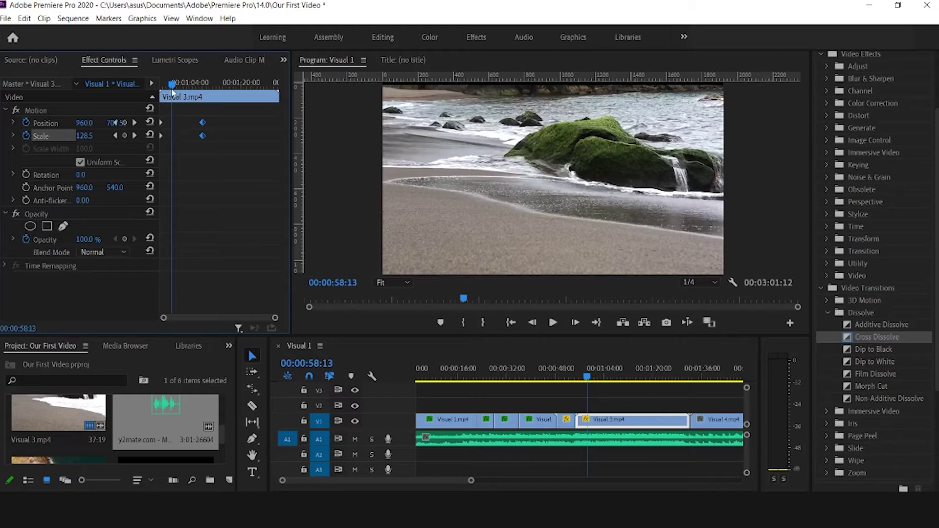
{"action": "left_click_drag", "start_coordinate": [172, 92], "coordinate": [162, 88]}
{"action": "key", "text": "space"}
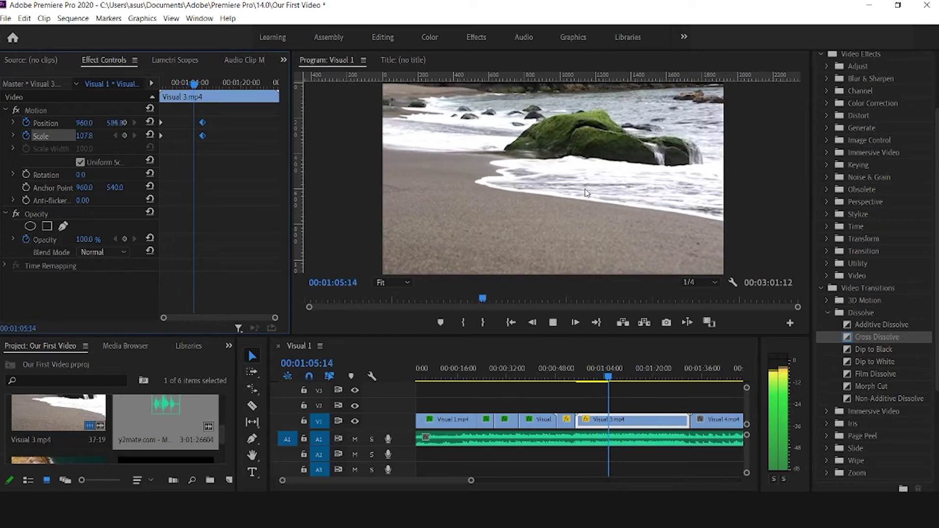
{"action": "key", "text": "space"}
- Play back the section of Visual 3 around the end keyframes repeatedly to find a cut point in the music
{"action": "left_click", "coordinate": [603, 381]}
{"action": "key", "text": "space"}
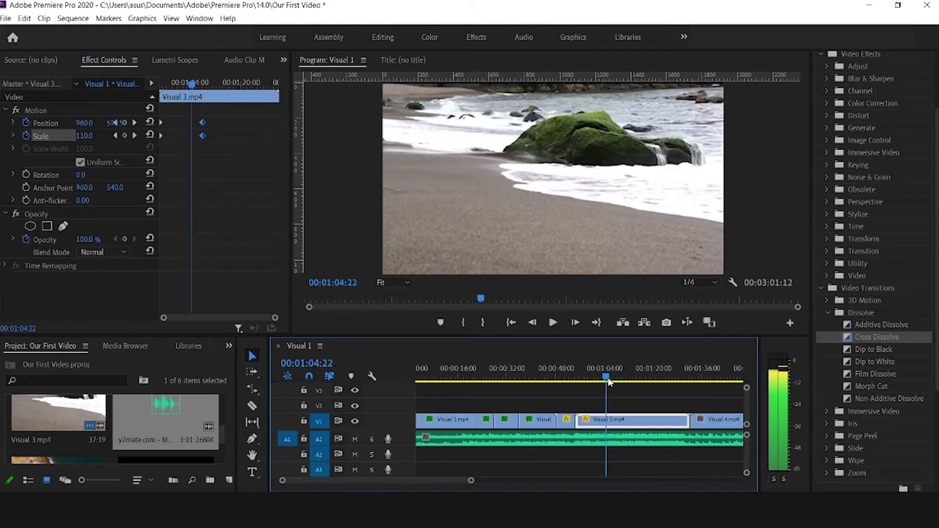
{"action": "mouse_move", "coordinate": [618, 384]}
{"action": "left_mouse_down"}
{"action": "mouse_move", "coordinate": [584, 384]}
{"action": "mouse_move", "coordinate": [615, 378]}
{"action": "left_mouse_up"}
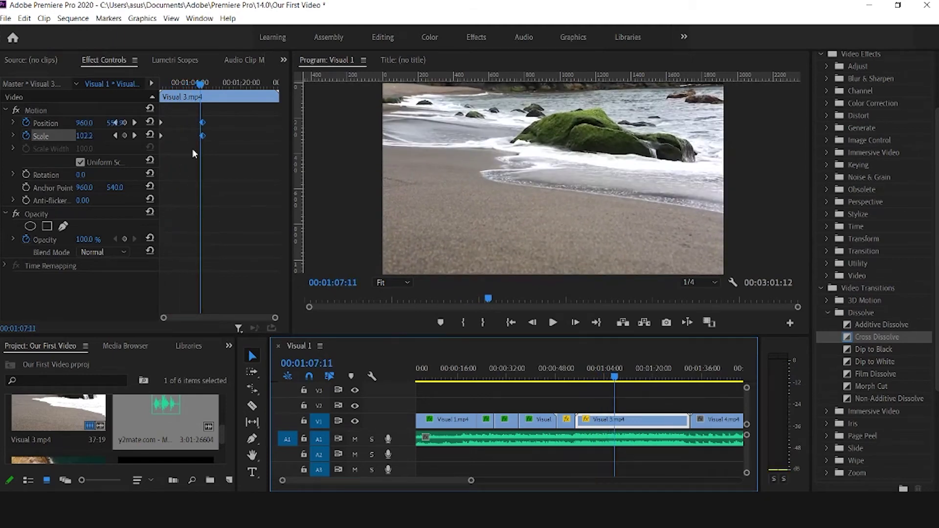
{"action": "key", "text": "space"}
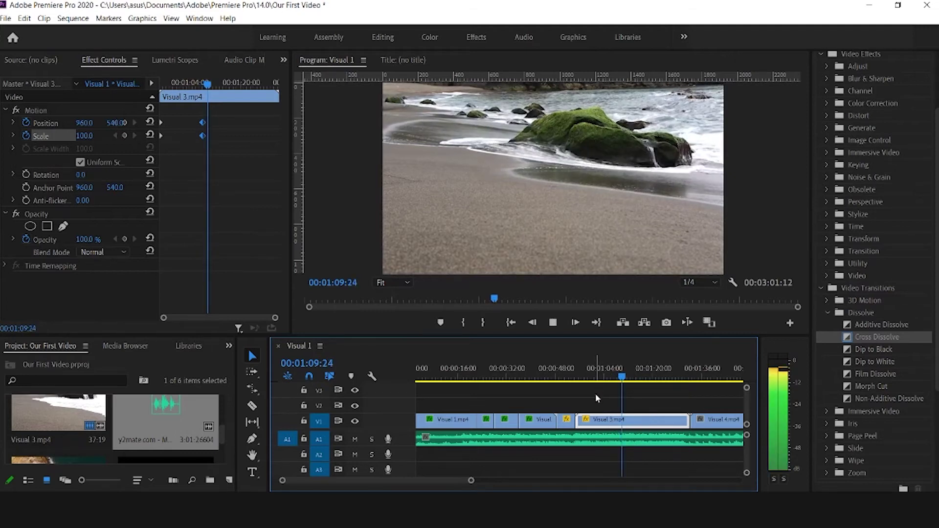
{"action": "key", "text": "space"}
{"action": "key", "text": "space"}
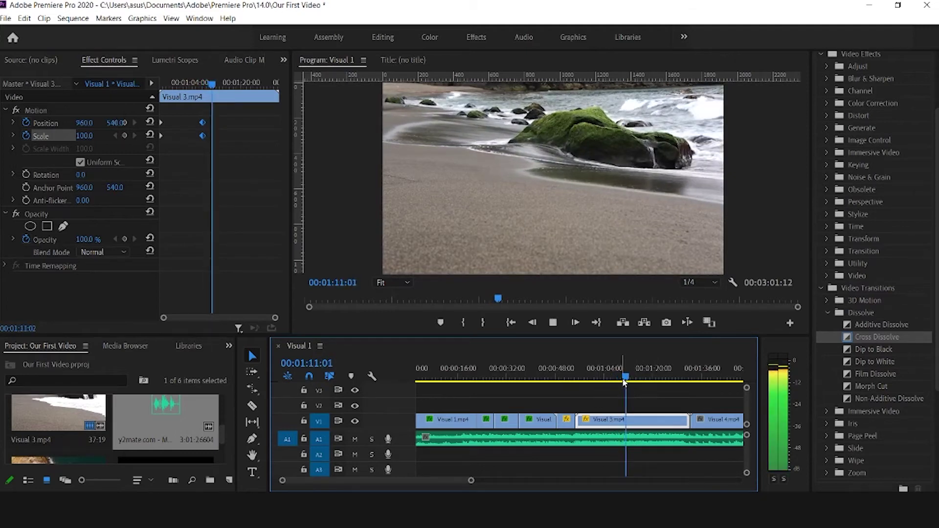
{"action": "key", "text": "space"}
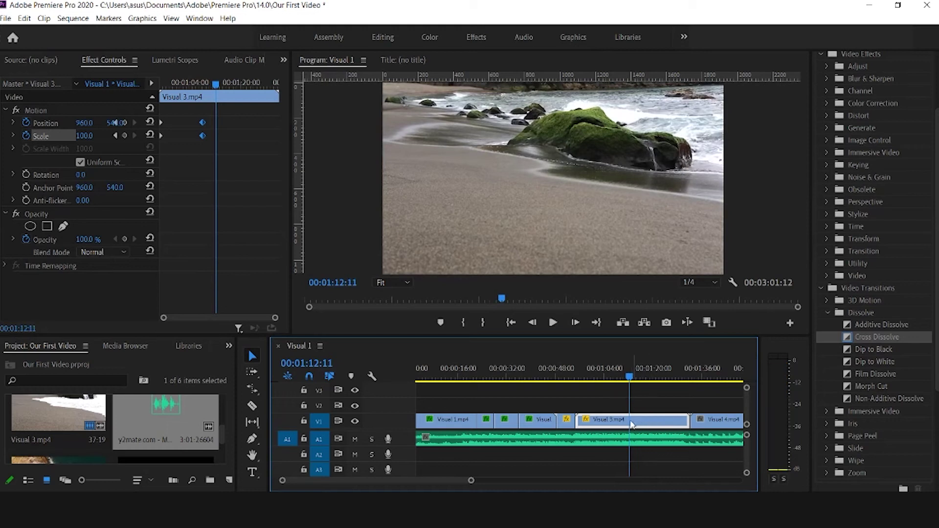
{"action": "left_click_drag", "start_coordinate": [629, 380], "coordinate": [624, 377]}
{"action": "key", "text": "space"}
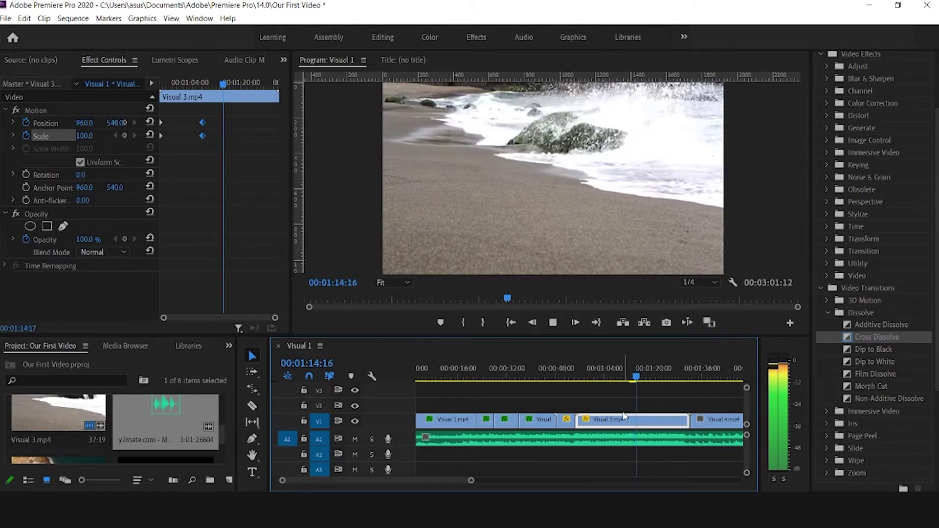
{"action": "key", "text": "space"}
- Replay Visual 3 from about 00:01:10 with the music and stop the playhead at the cut point, 00:01:12:02
{"action": "left_click_drag", "start_coordinate": [627, 384], "coordinate": [623, 382]}
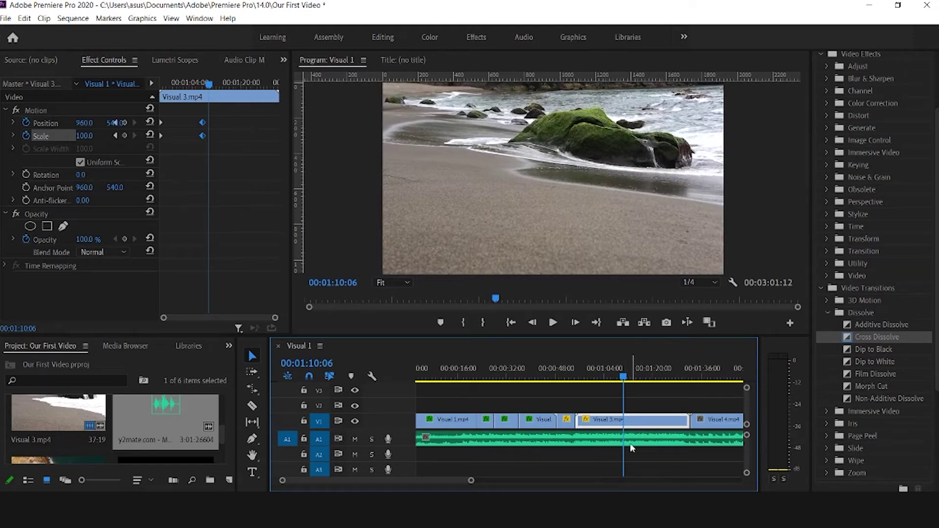
{"action": "key", "text": "space"}
{"action": "key", "text": "space"}
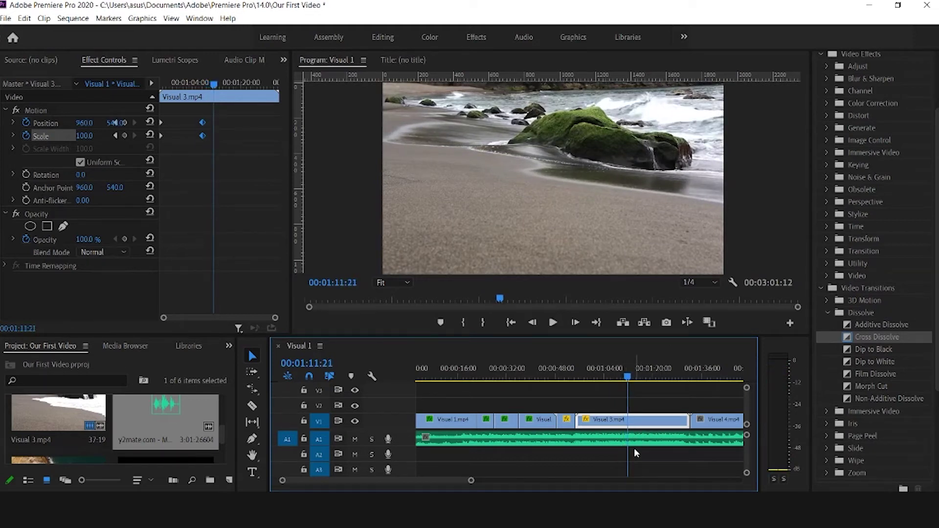
{"action": "key", "text": "space"}
{"action": "key", "text": "space"}
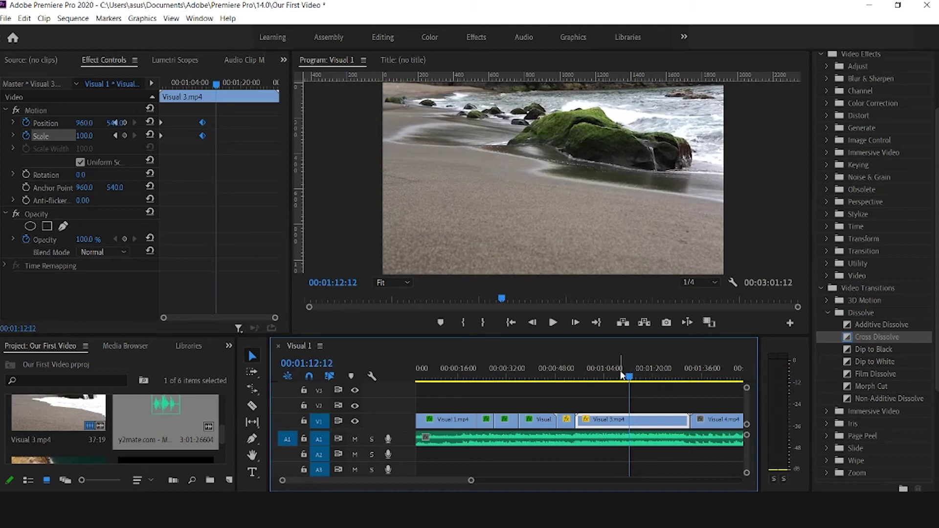
{"action": "left_click", "coordinate": [621, 375]}
{"action": "key", "text": "space"}
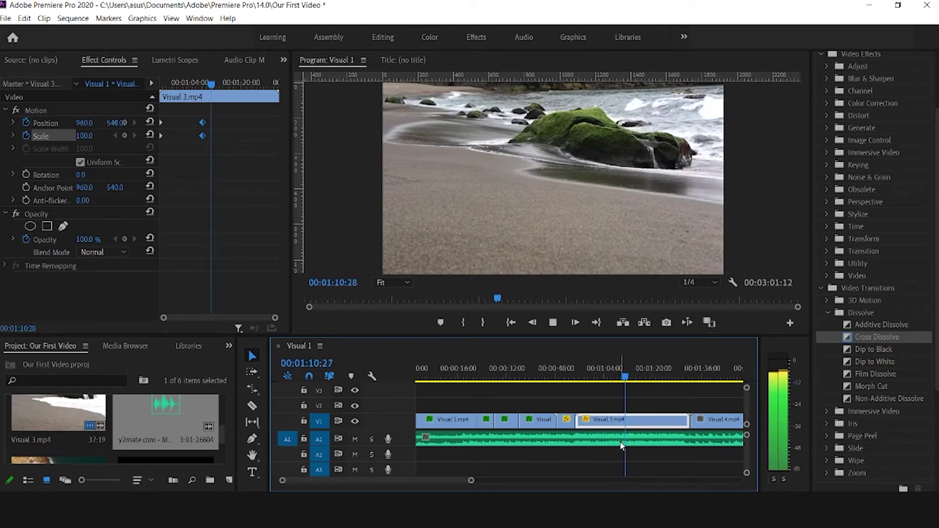
{"action": "key", "text": "space"}
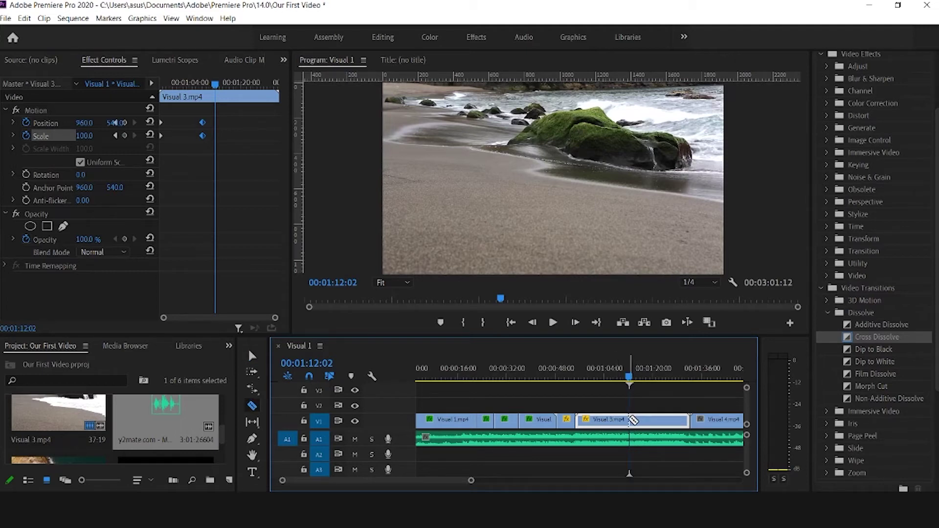
- Split Visual 3 at 00:01:12:02 and delete the part after the cut
{"action": "left_click", "coordinate": [633, 420]}
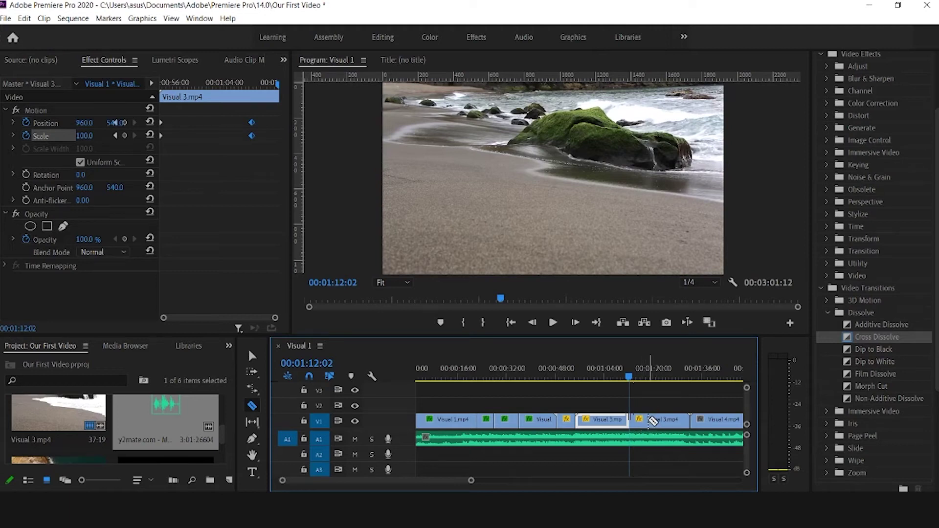
{"action": "key", "text": "v"}
{"action": "left_click", "coordinate": [659, 421]}
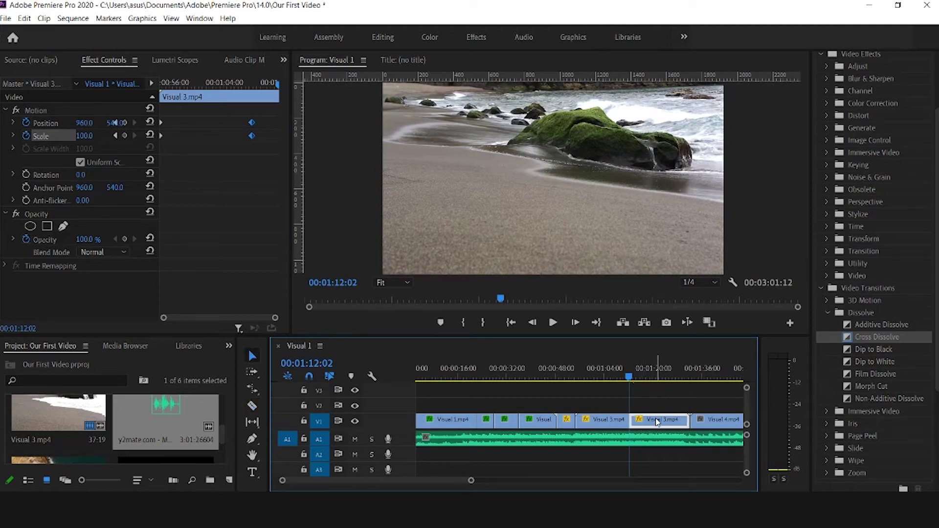
{"action": "key", "text": "Delete"}
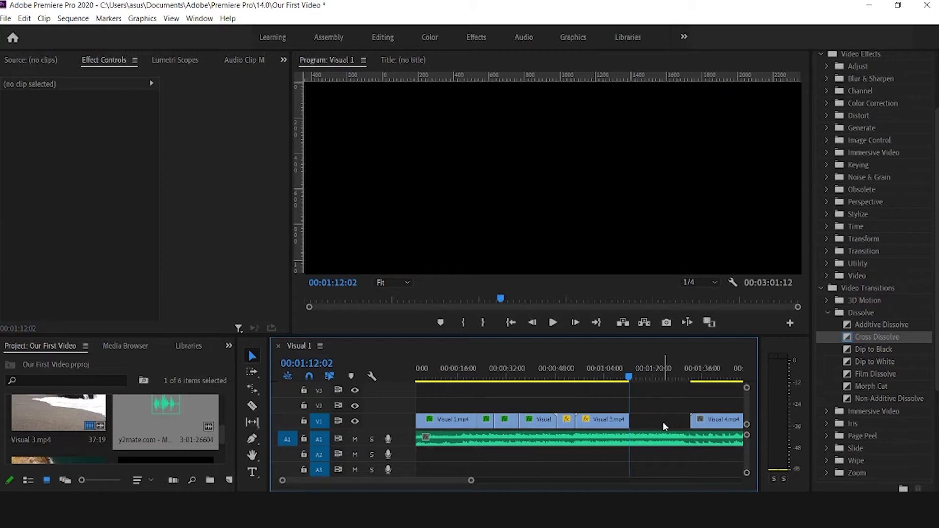
- Ripple delete the gap between Visual 3 and Visual 4 on V1
{"action": "right_click", "coordinate": [664, 427]}
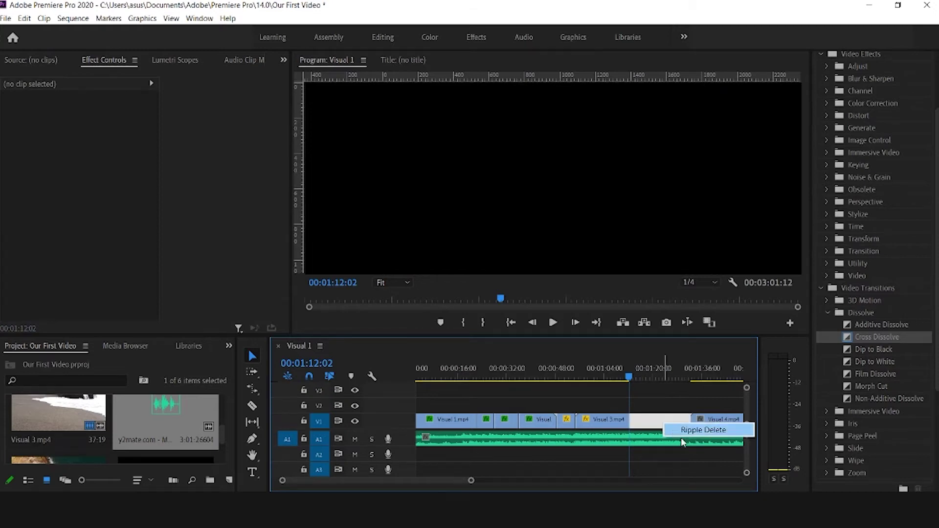
{"action": "left_click", "coordinate": [669, 431]}
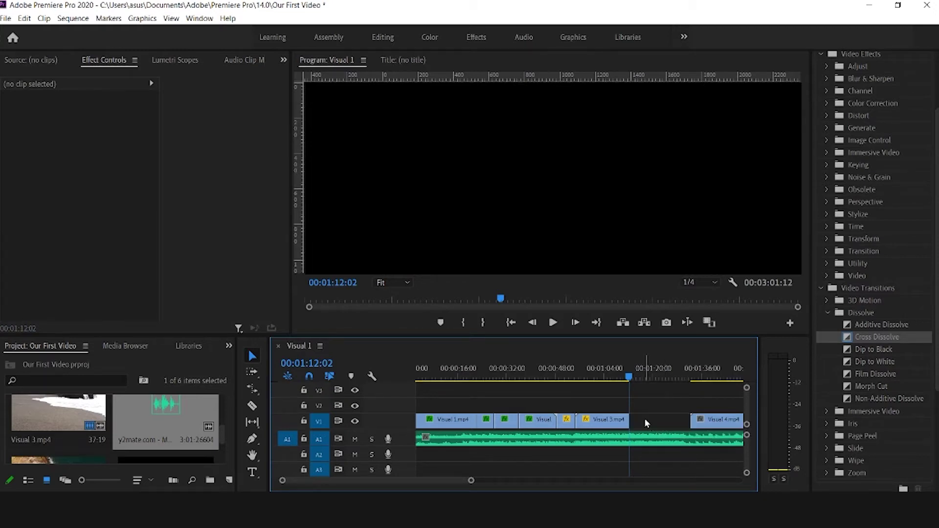
{"action": "left_click", "coordinate": [646, 424]}
{"action": "right_click", "coordinate": [646, 424]}
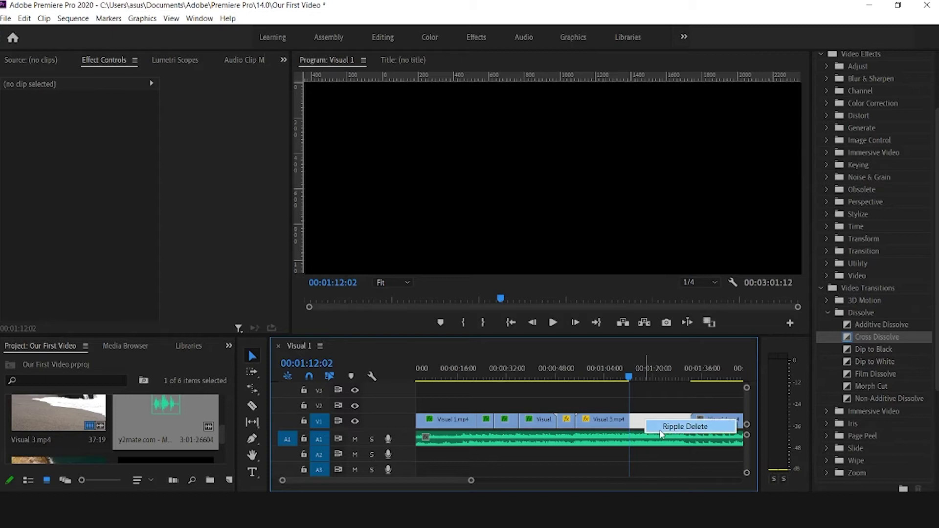
{"action": "left_click", "coordinate": [663, 430]}
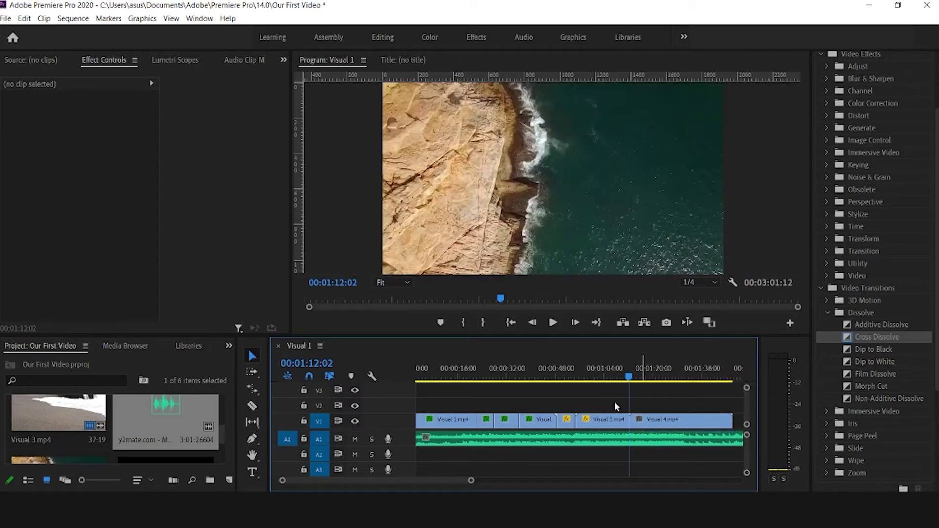
- Play and scrub through Visual 4 to find a cut point, and split the clip at 00:01:28:28
{"action": "left_click", "coordinate": [625, 379]}
{"action": "key", "text": "space"}
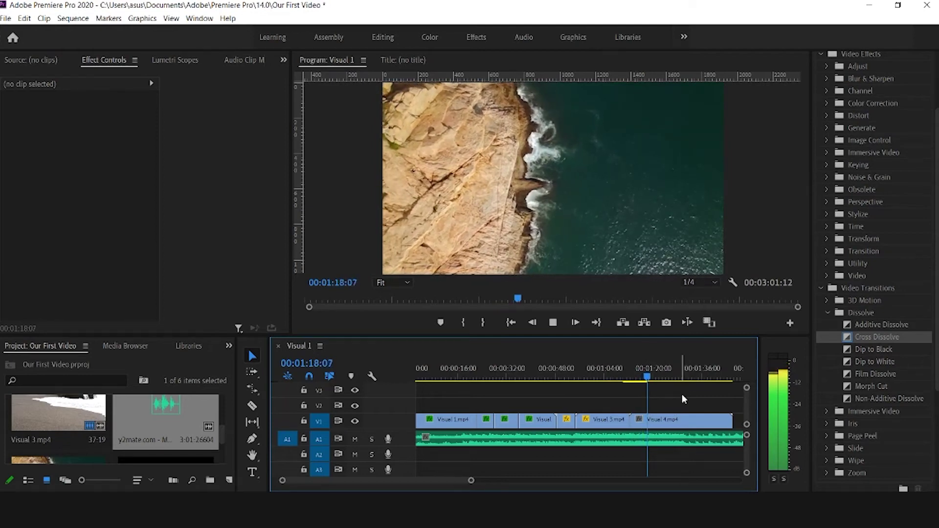
{"action": "key", "text": "space"}
{"action": "left_click_drag", "start_coordinate": [649, 379], "coordinate": [673, 386]}
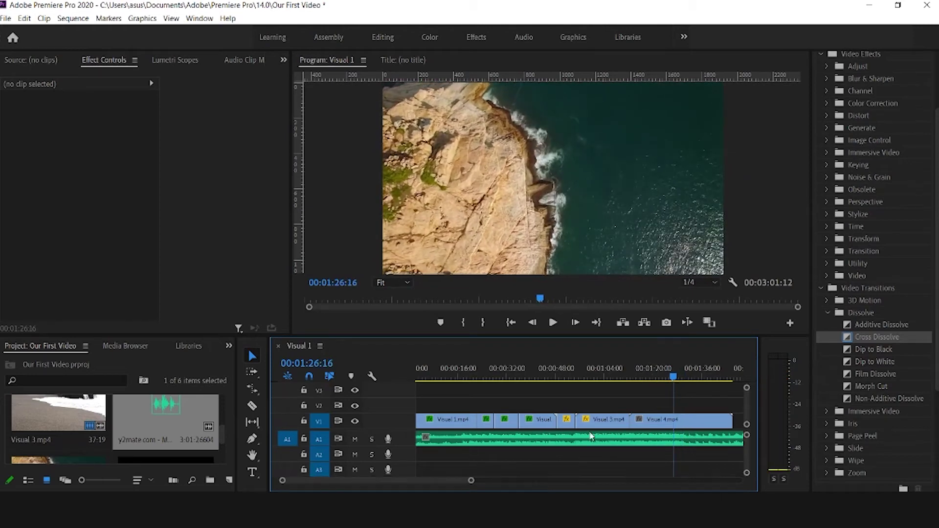
{"action": "left_click_drag", "start_coordinate": [681, 380], "coordinate": [686, 382]}
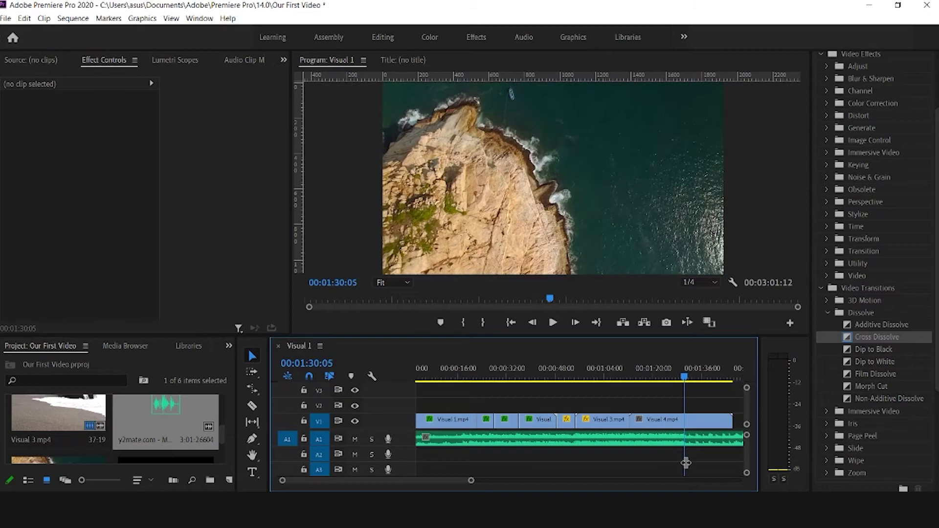
{"action": "mouse_move", "coordinate": [682, 385]}
{"action": "left_mouse_down"}
{"action": "mouse_move", "coordinate": [643, 378]}
{"action": "mouse_move", "coordinate": [696, 380]}
{"action": "mouse_move", "coordinate": [682, 379]}
{"action": "left_mouse_up"}
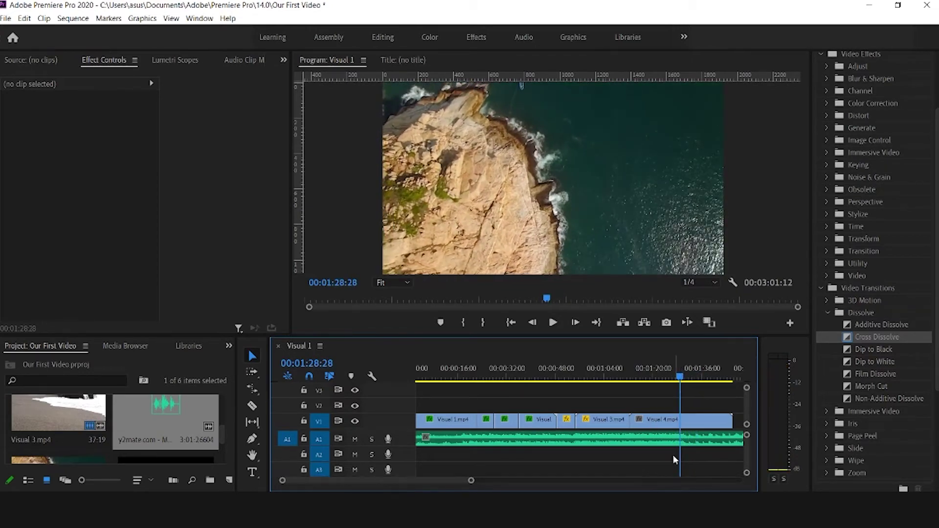
{"action": "left_click", "coordinate": [681, 418]}
{"action": "key", "text": "v"}
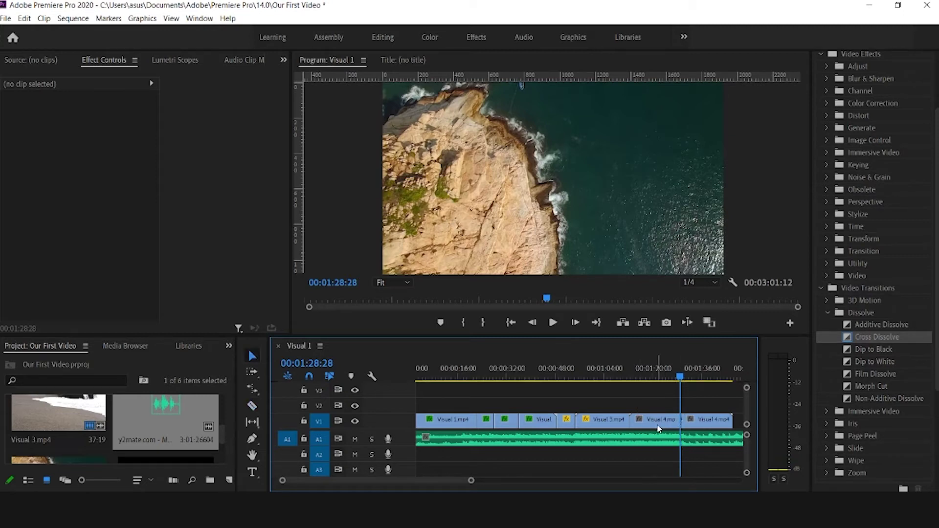
- Rate-stretch the first part of Visual 4 to about half its length and play back the faster section
{"action": "left_click", "coordinate": [653, 420]}
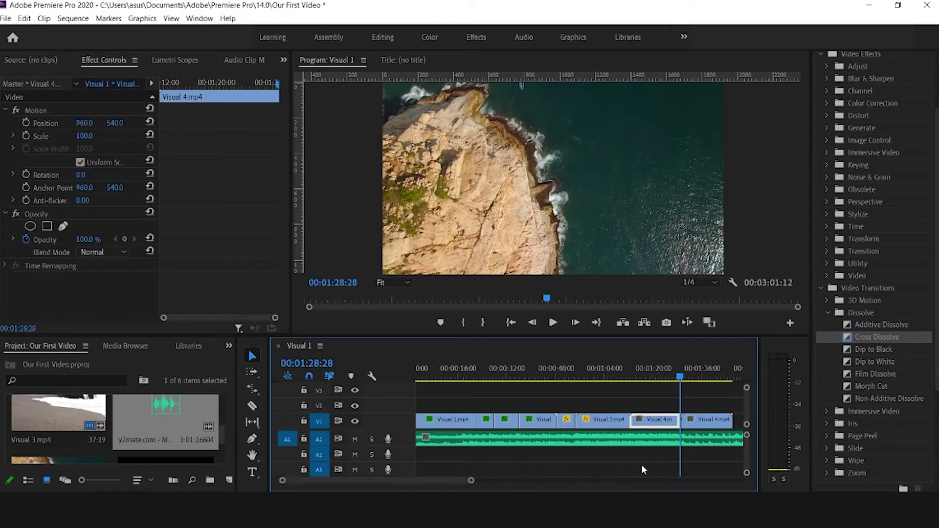
{"action": "key", "text": "a"}
{"action": "left_click_drag", "start_coordinate": [679, 419], "coordinate": [650, 419]}
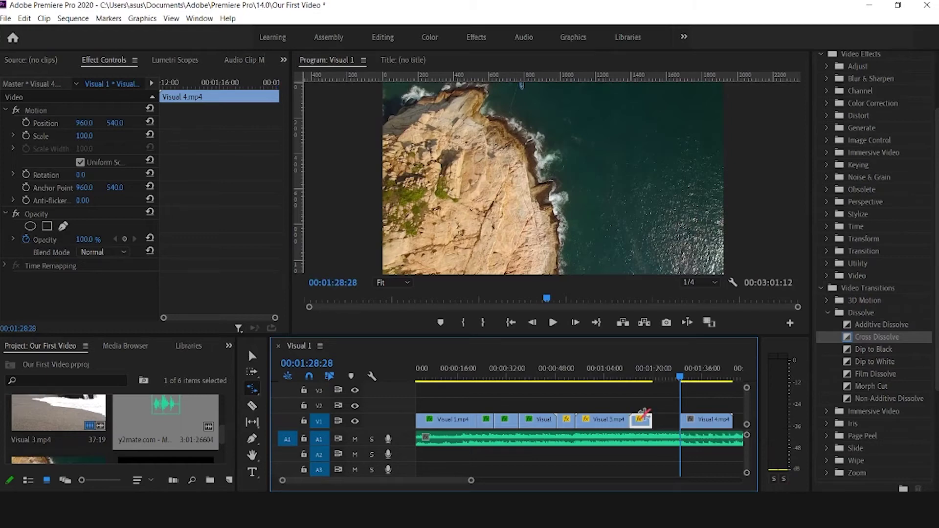
{"action": "left_click", "coordinate": [630, 371]}
{"action": "key", "text": "space"}
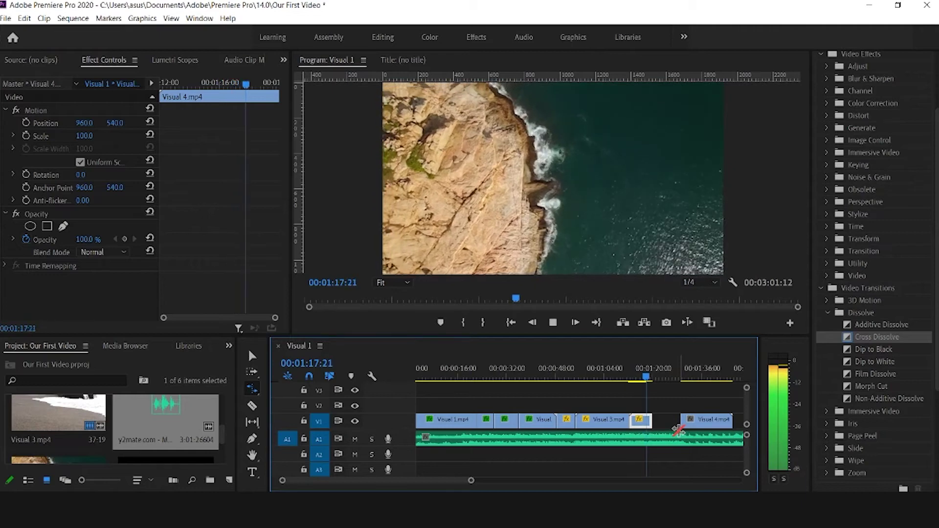
{"action": "key", "text": "space"}
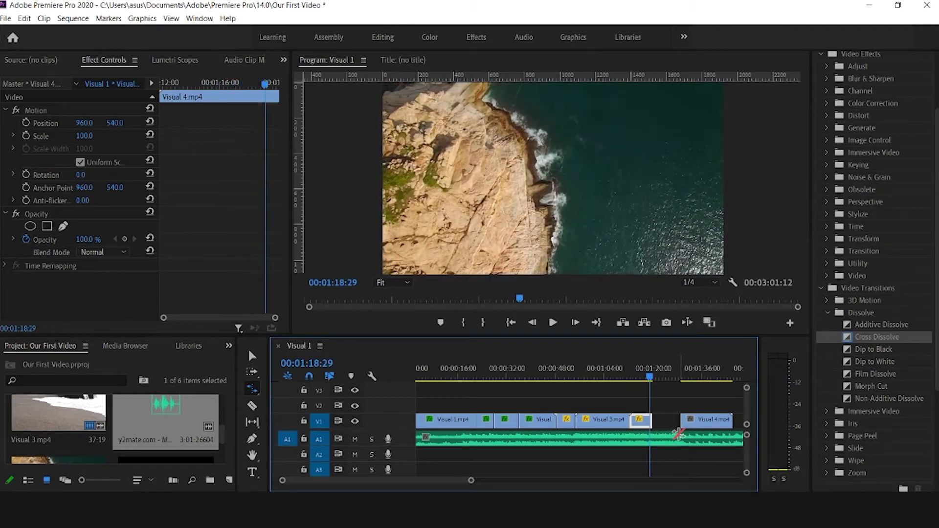
- Ripple delete the gap between the two parts of Visual 4
{"action": "key", "text": "v"}
{"action": "left_click", "coordinate": [668, 422]}
{"action": "right_click", "coordinate": [668, 424]}
{"action": "left_click", "coordinate": [704, 428]}
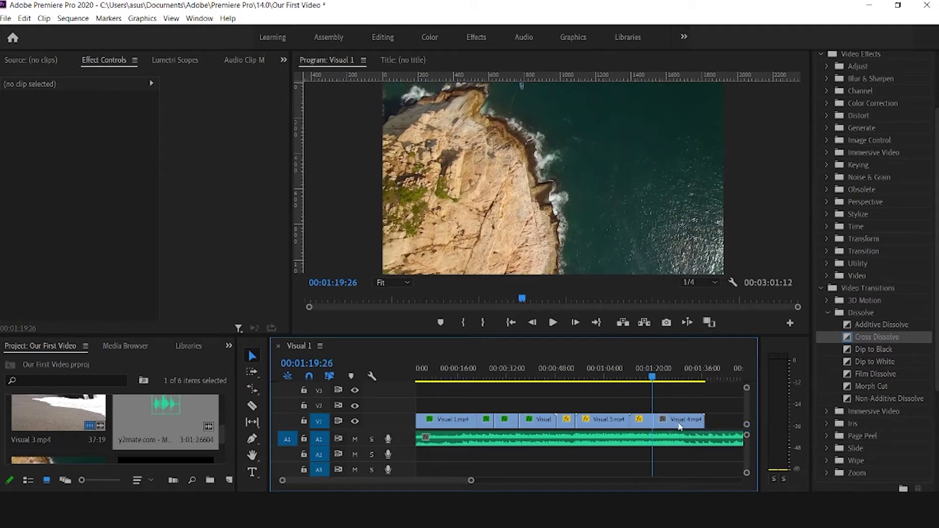
- Play and scrub through the last part of Visual 4 with the music to examine how the video ends
{"action": "key", "text": "space"}
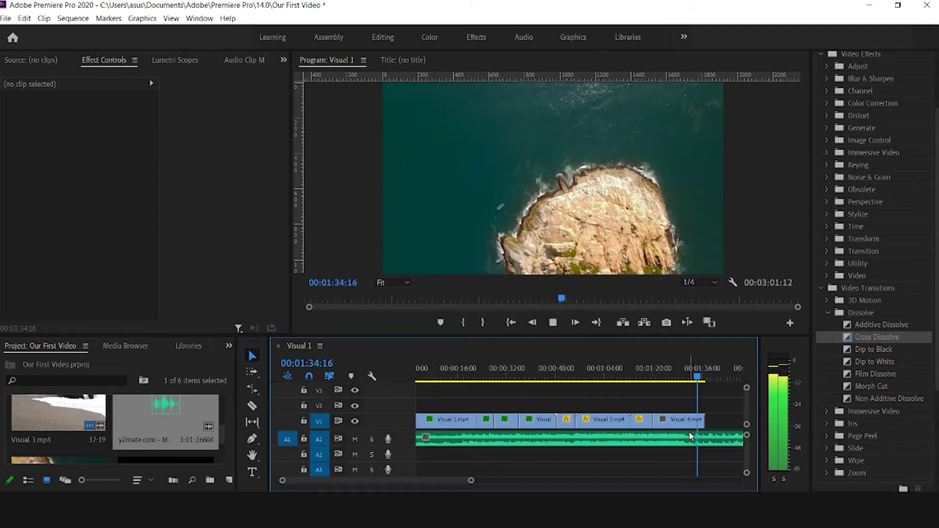
{"action": "key", "text": "space"}
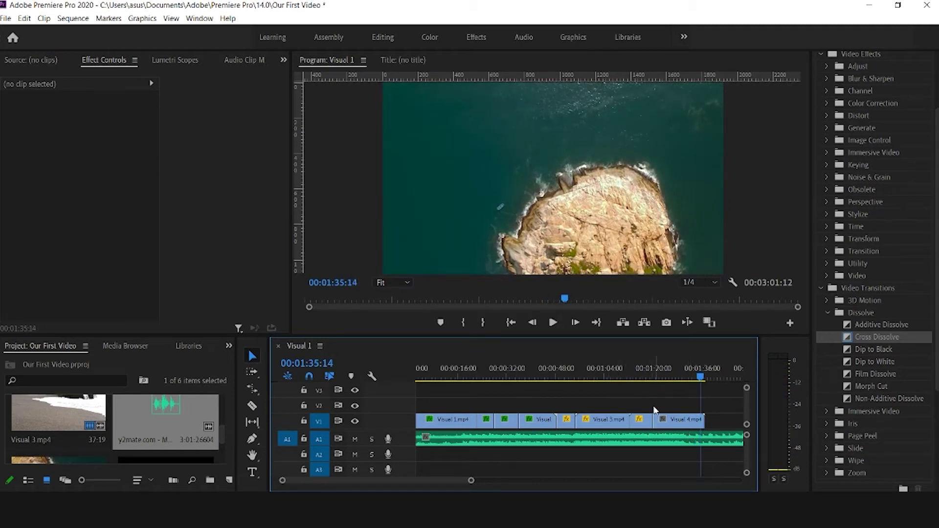
{"action": "left_click_drag", "start_coordinate": [679, 377], "coordinate": [697, 378]}
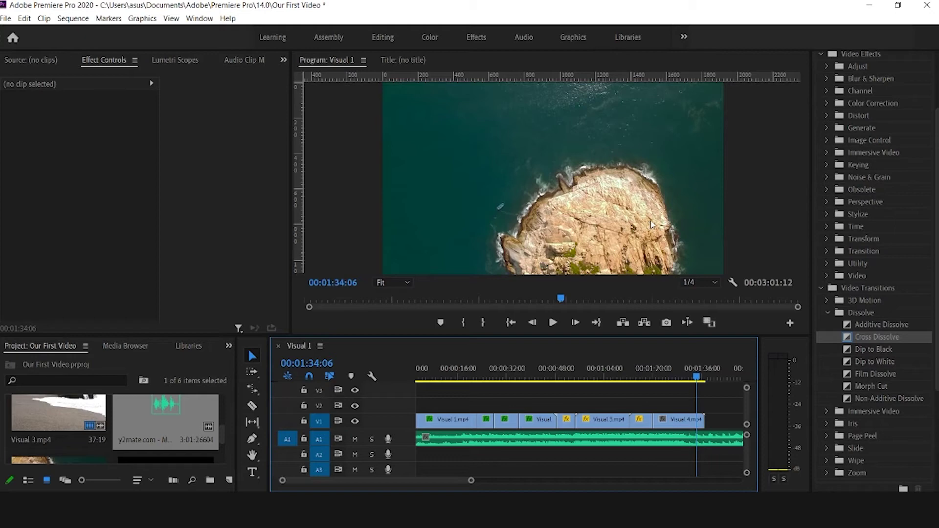
{"action": "mouse_move", "coordinate": [681, 384]}
{"action": "left_mouse_down"}
{"action": "mouse_move", "coordinate": [670, 380]}
{"action": "mouse_move", "coordinate": [700, 380]}
{"action": "mouse_move", "coordinate": [663, 380]}
{"action": "mouse_move", "coordinate": [694, 376]}
{"action": "left_mouse_up"}
{"action": "key", "text": "space"}
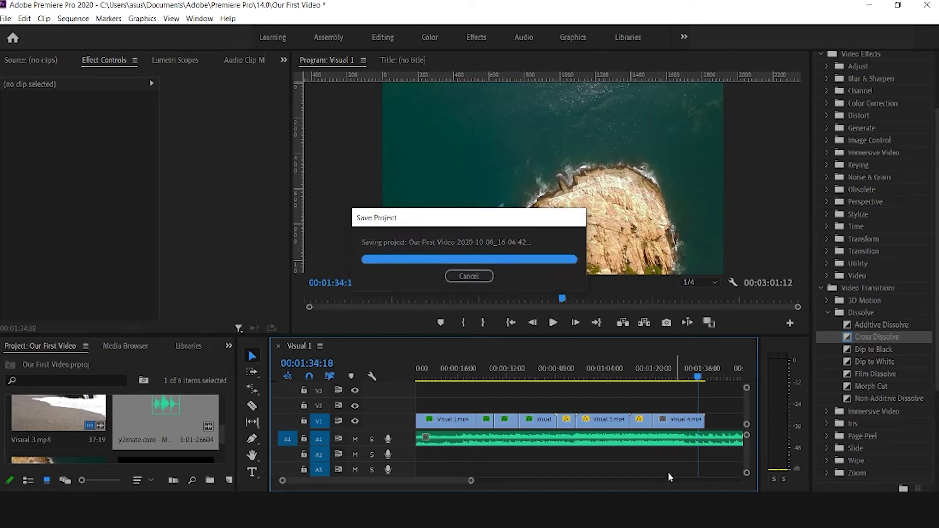
{"action": "left_click", "coordinate": [681, 441]}
{"action": "left_click", "coordinate": [667, 460]}
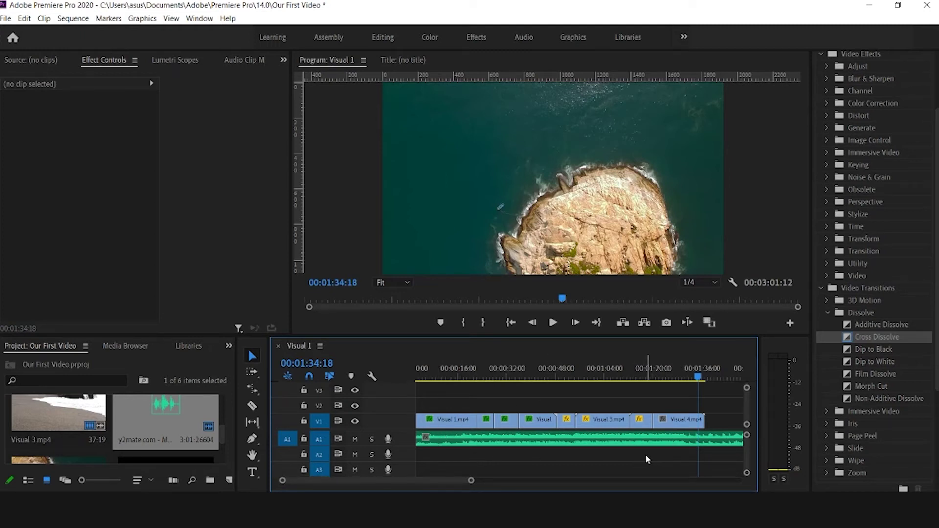
- Show the music clip in the Audio Clip Mixer and replay the ending, stopping the playhead at 00:01:33:28
{"action": "left_click", "coordinate": [627, 444]}
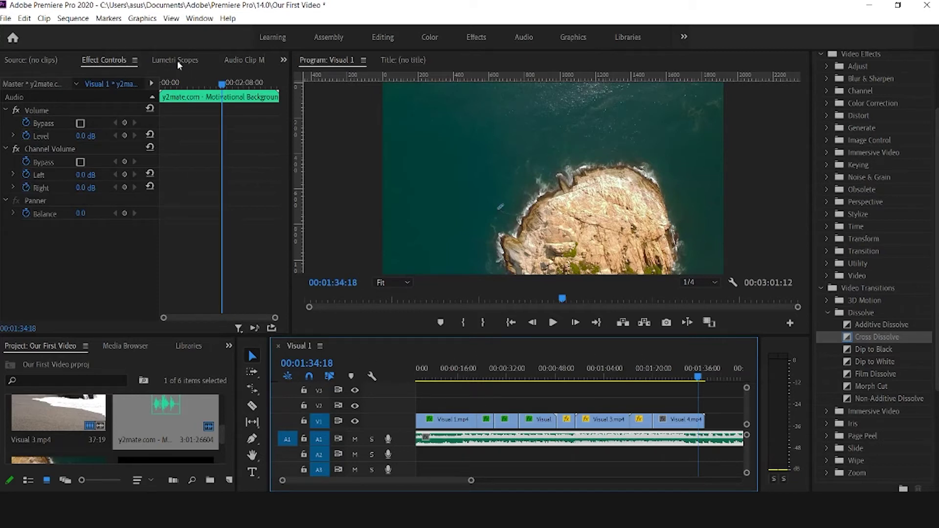
{"action": "left_click", "coordinate": [240, 59]}
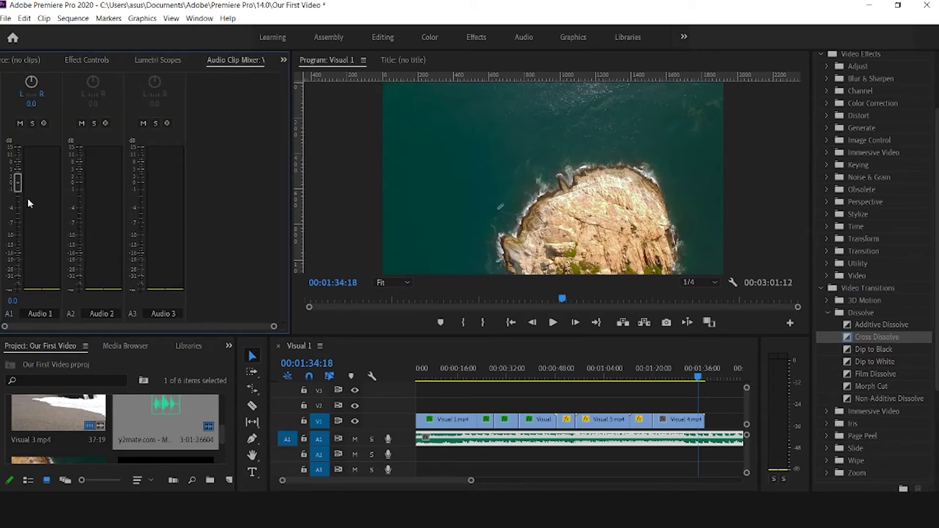
{"action": "key", "text": "space"}
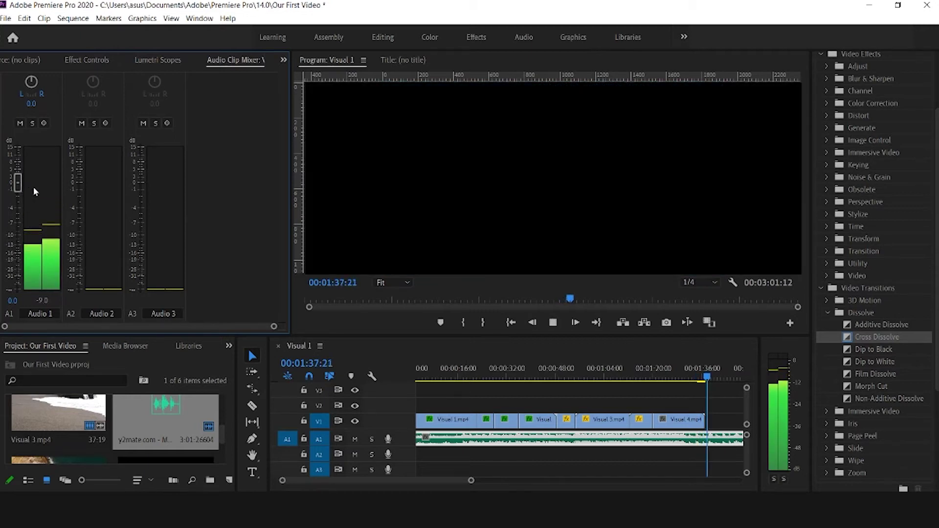
{"action": "key", "text": "space"}
{"action": "left_click", "coordinate": [691, 377]}
{"action": "key", "text": "space"}
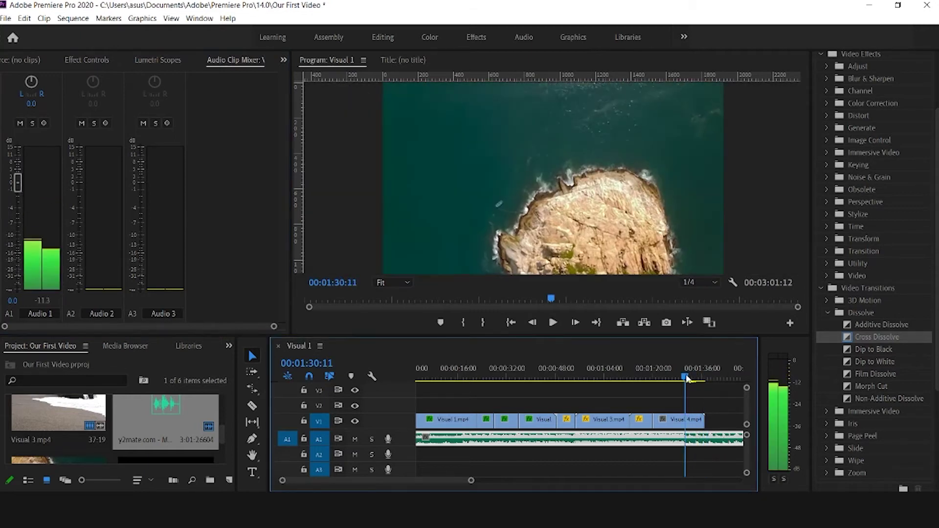
{"action": "left_click_drag", "start_coordinate": [693, 377], "coordinate": [687, 378]}
{"action": "key", "text": "space"}
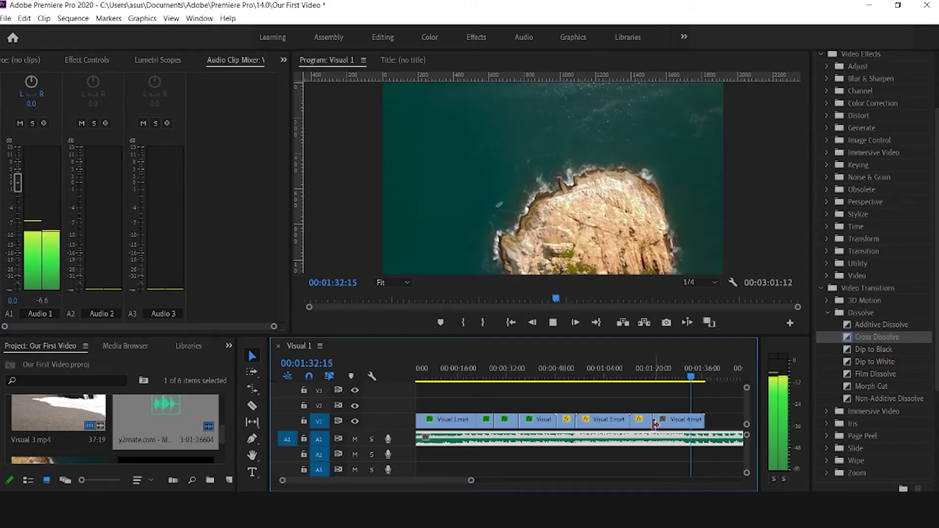
{"action": "key", "text": "space"}
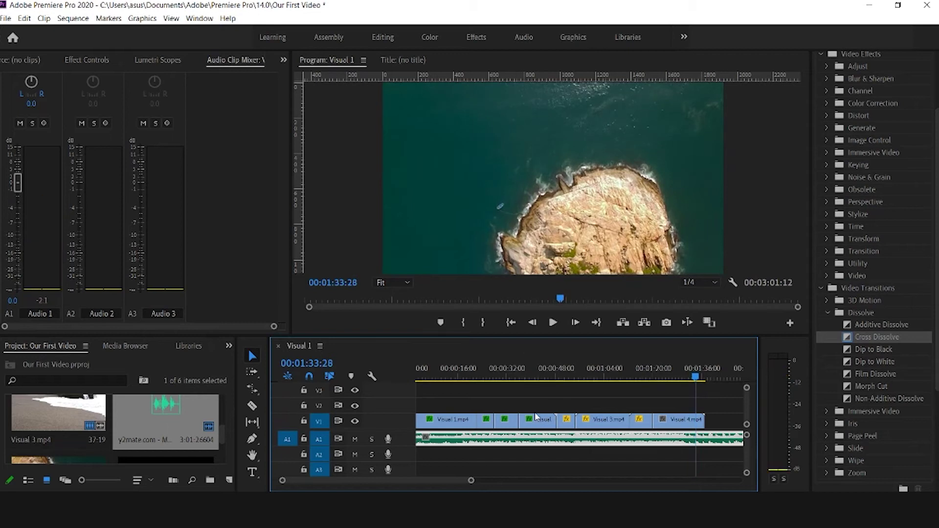
- Enable keyframe writing for Audio 1, add a 0.0 dB volume keyframe at 00:01:33:28, and expand the track to show it
{"action": "left_click", "coordinate": [43, 123]}
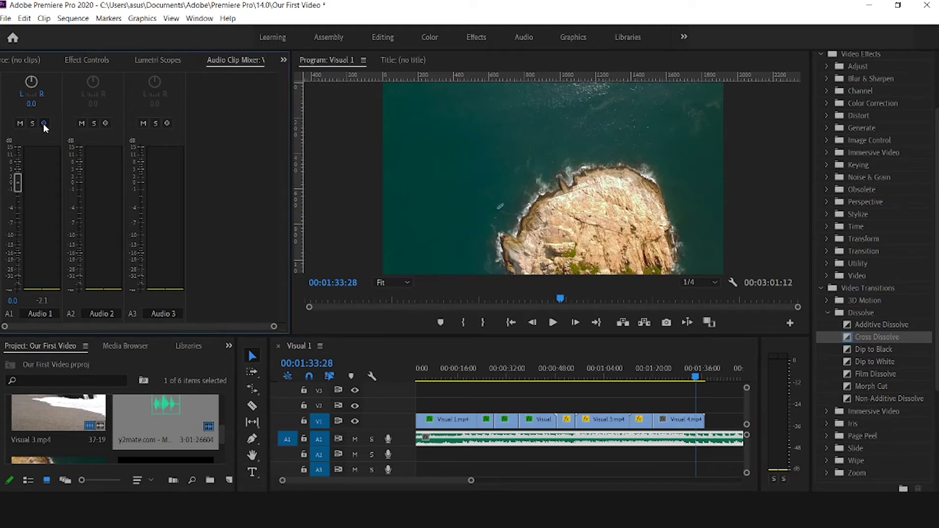
{"action": "left_click", "coordinate": [18, 184]}
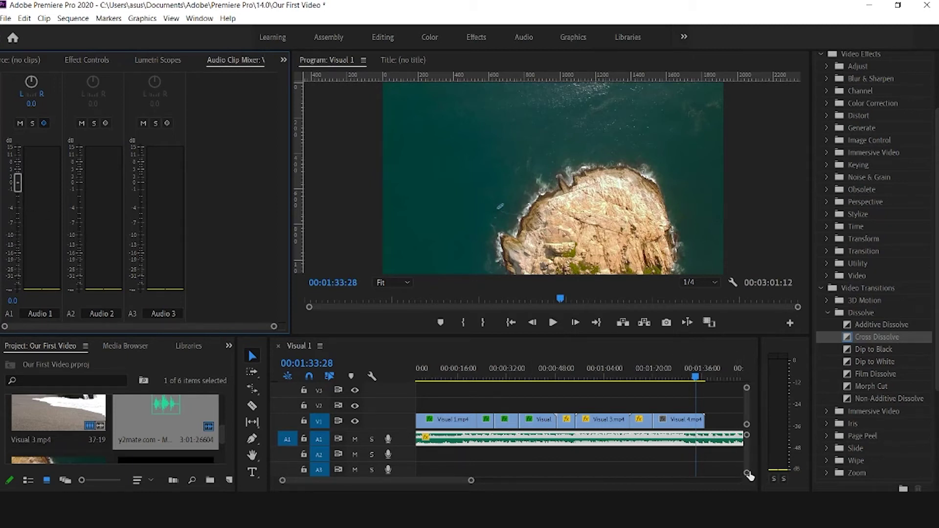
{"action": "left_click_drag", "start_coordinate": [747, 475], "coordinate": [748, 467]}
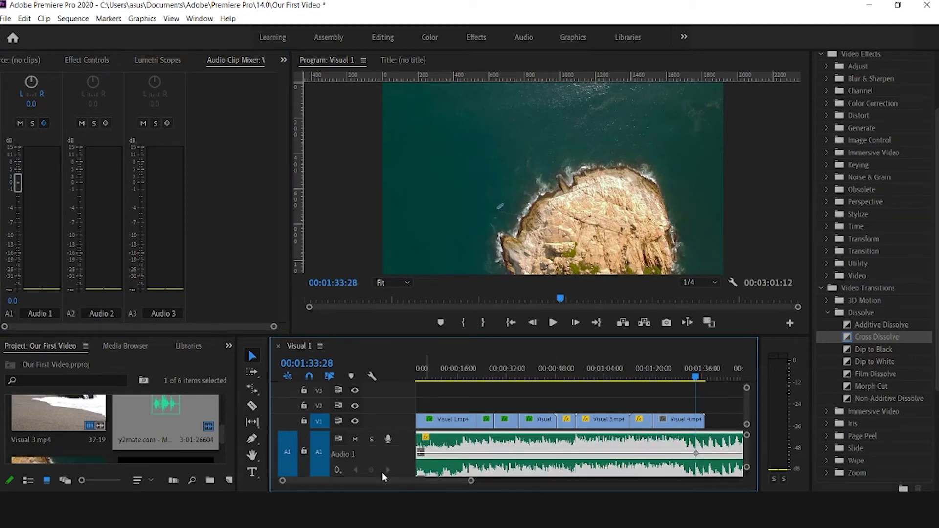
{"action": "left_click_drag", "start_coordinate": [385, 480], "coordinate": [407, 482]}
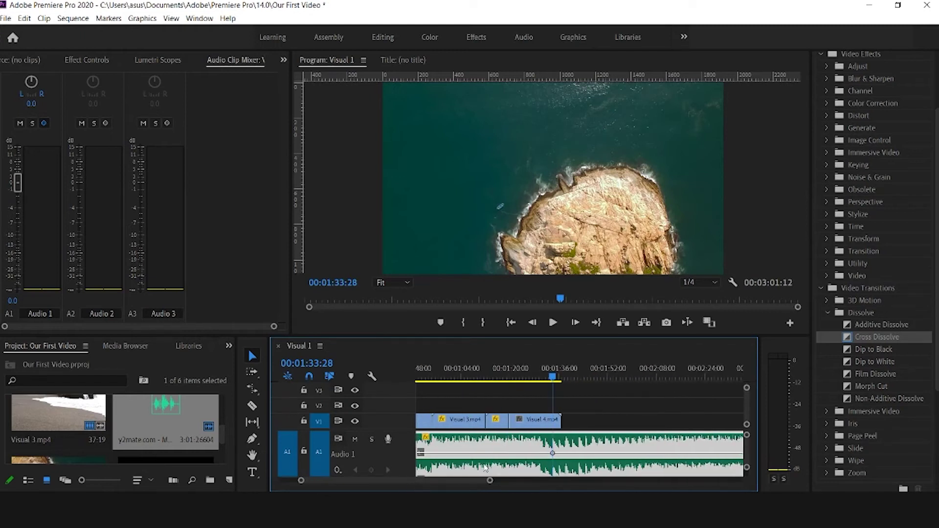
{"action": "left_click_drag", "start_coordinate": [552, 453], "coordinate": [552, 454]}
- Advance the playhead to 00:01:36:14 at Visual 4's end and lower the Audio 1 volume to minus infinity there
{"action": "key", "text": "space"}
{"action": "key", "text": "space"}
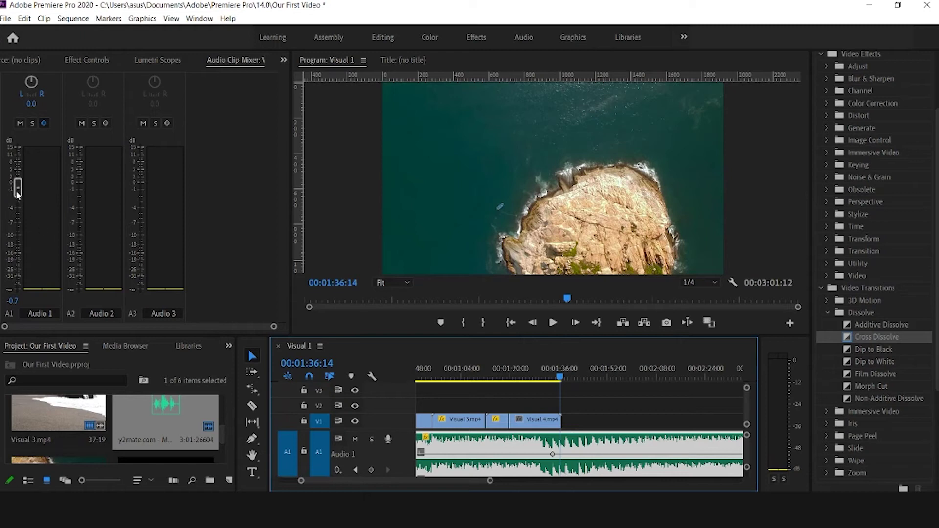
{"action": "left_click_drag", "start_coordinate": [17, 190], "coordinate": [17, 193]}
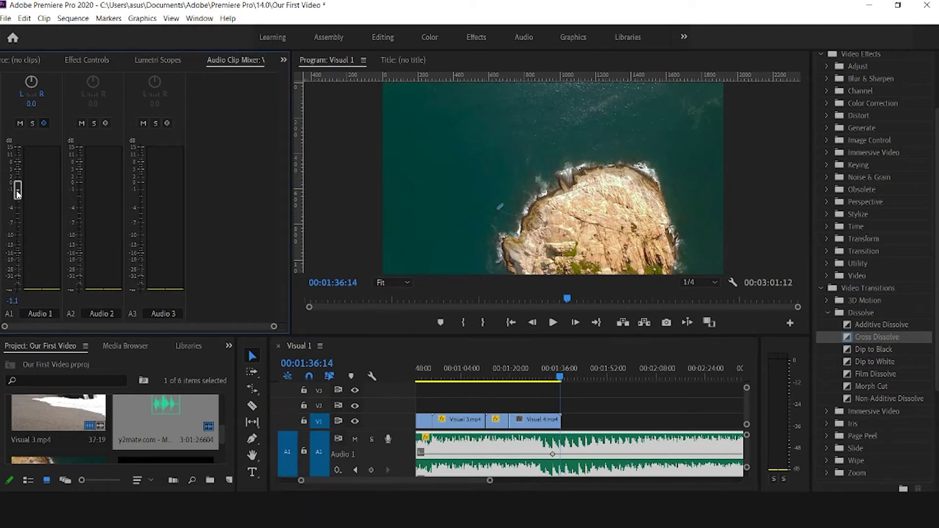
{"action": "left_click_drag", "start_coordinate": [25, 243], "coordinate": [21, 298]}
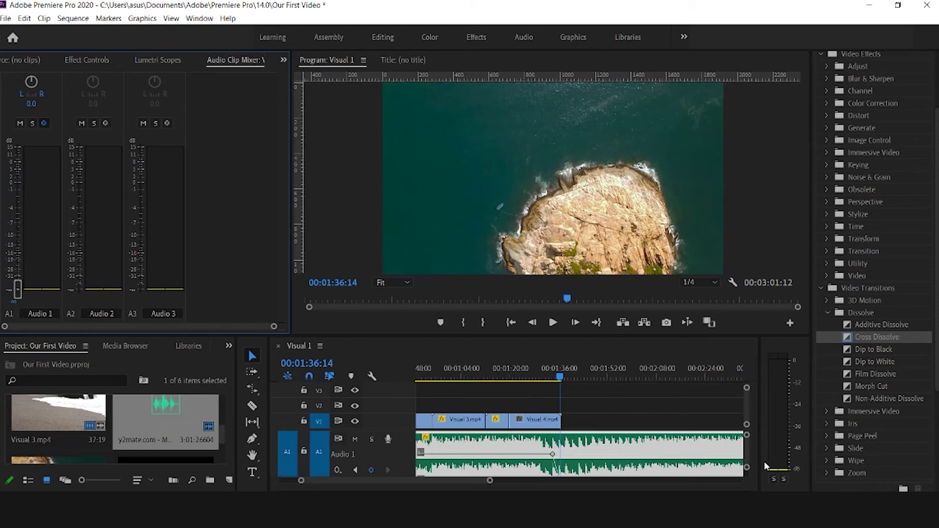
- Replay the last seconds of Visual 4 to check the music's volume fade-out
{"action": "left_click_drag", "start_coordinate": [749, 449], "coordinate": [748, 449]}
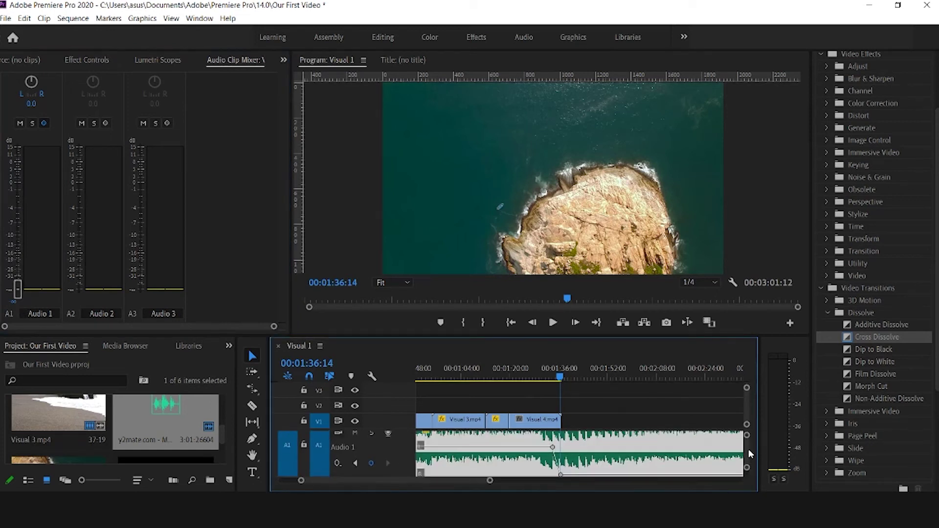
{"action": "left_click_drag", "start_coordinate": [559, 378], "coordinate": [563, 377]}
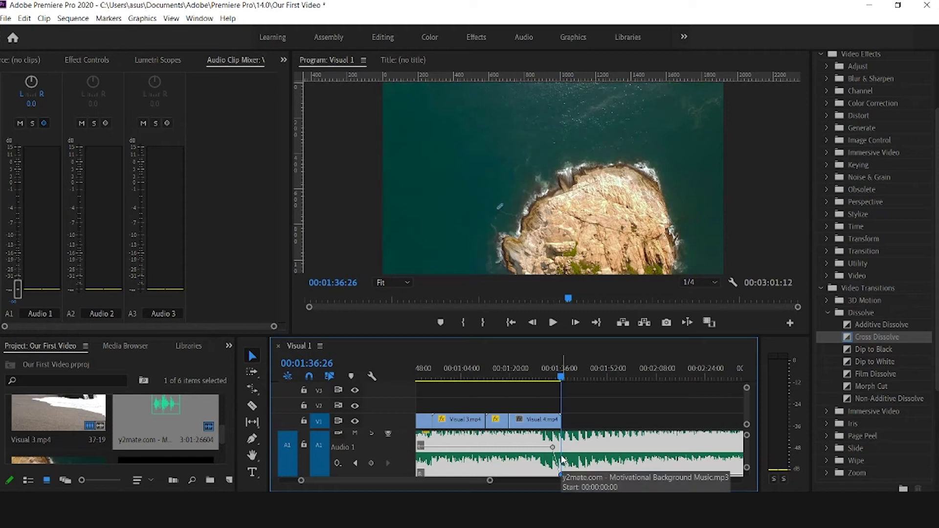
{"action": "left_click", "coordinate": [554, 374]}
{"action": "key", "text": "space"}
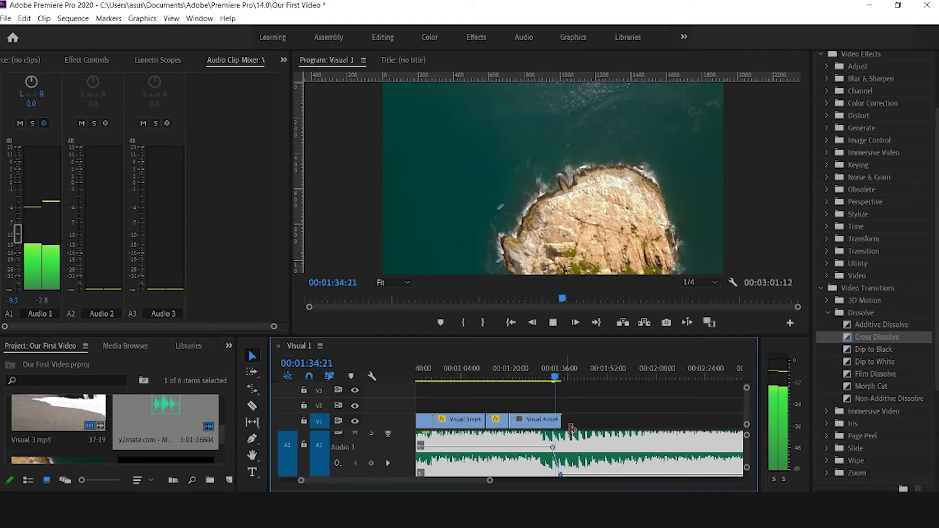
{"action": "key", "text": "space"}
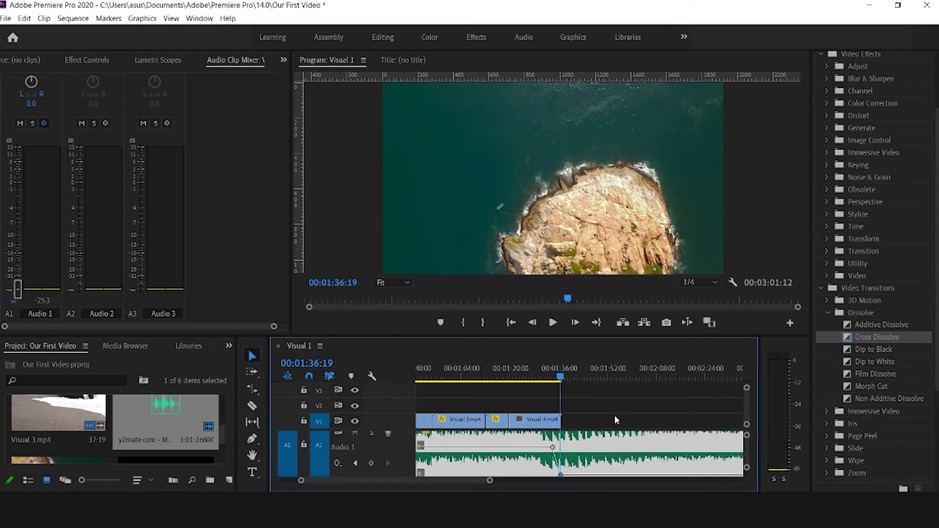
- Fade Visual 4 to black with opacity keyframes of 100% at 00:01:34:12 and 0% at 00:01:36:21
{"action": "left_click_drag", "start_coordinate": [554, 372], "coordinate": [544, 435]}
{"action": "left_click", "coordinate": [553, 378]}
{"action": "left_click_drag", "start_coordinate": [552, 379], "coordinate": [553, 379]}
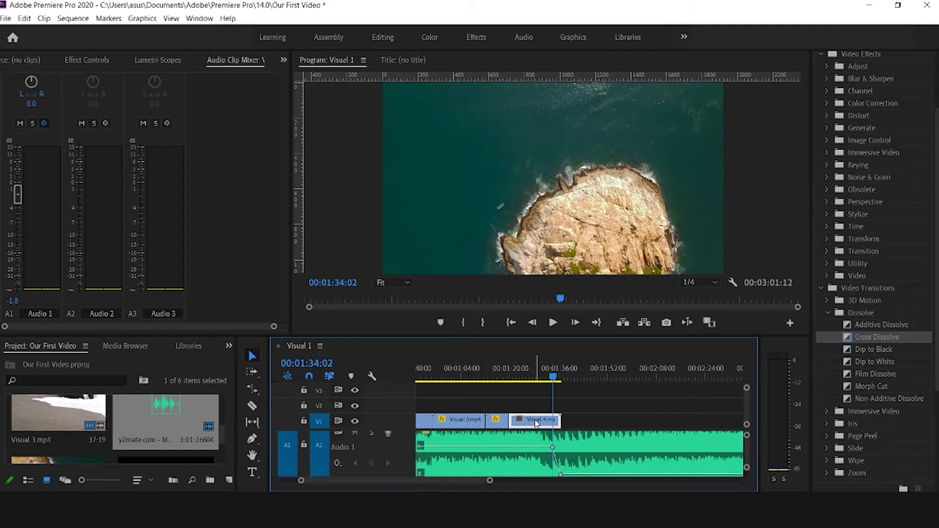
{"action": "left_click", "coordinate": [95, 60]}
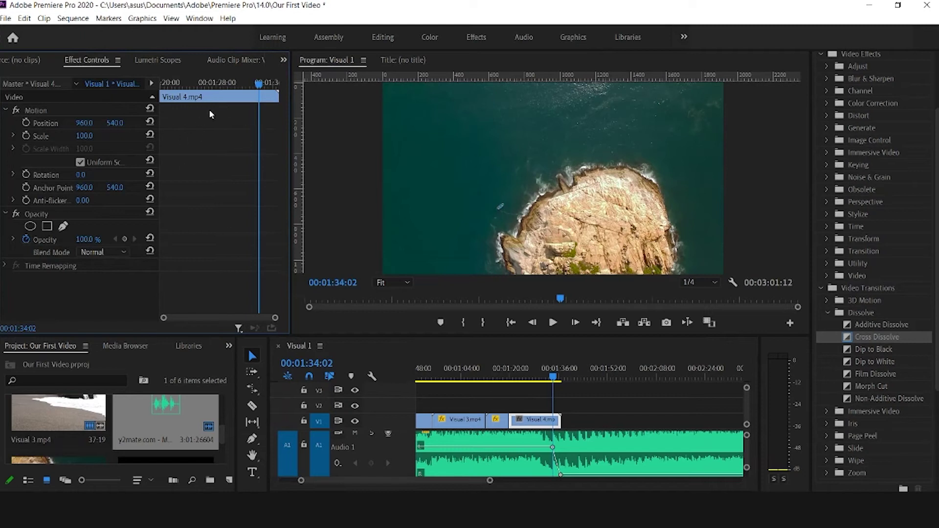
{"action": "left_click_drag", "start_coordinate": [257, 87], "coordinate": [261, 88]}
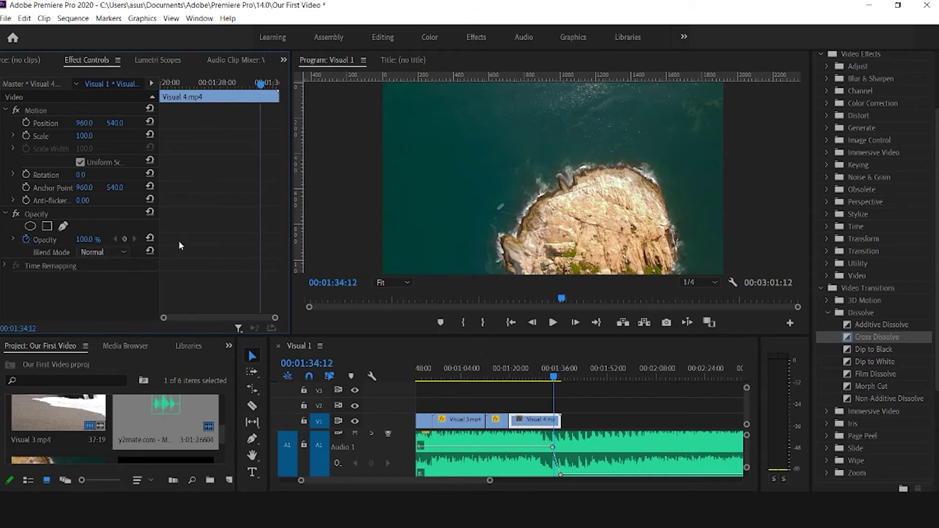
{"action": "left_click", "coordinate": [124, 239]}
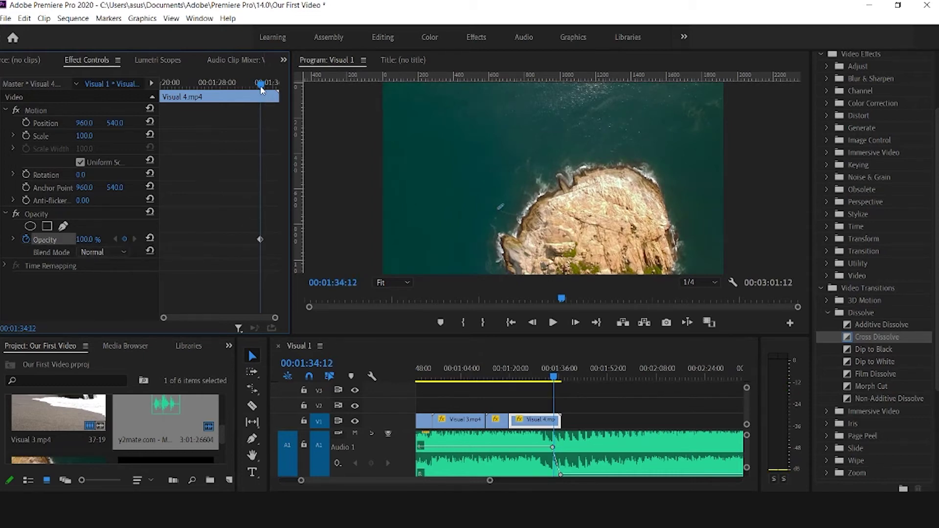
{"action": "left_click_drag", "start_coordinate": [261, 89], "coordinate": [277, 89]}
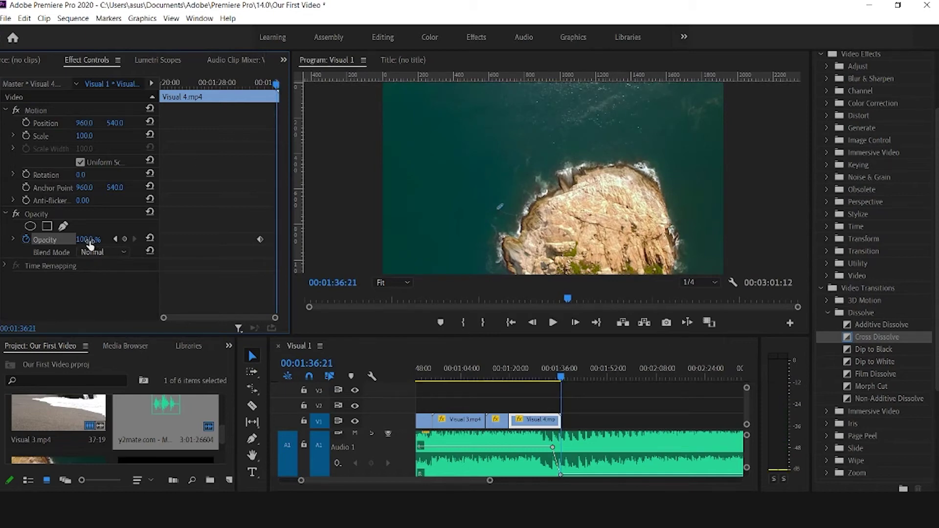
{"action": "left_click_drag", "start_coordinate": [88, 239], "coordinate": [53, 239]}
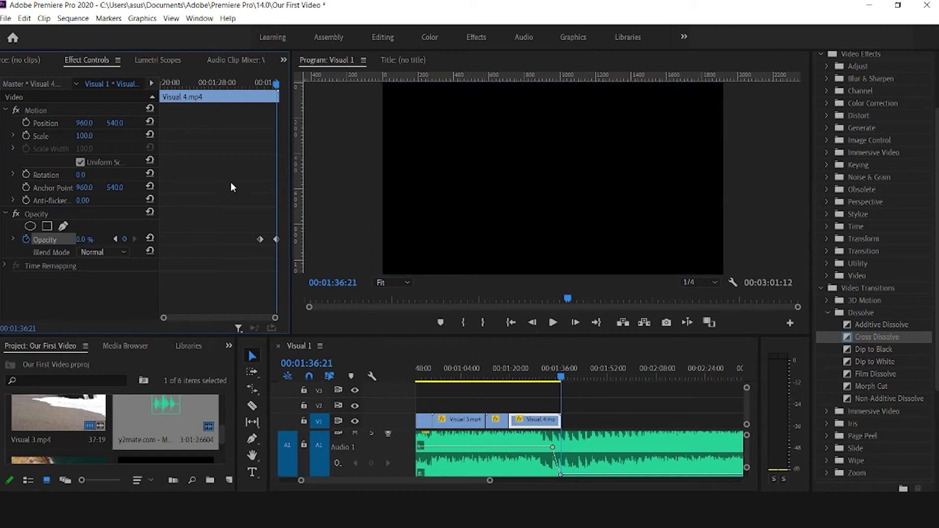
- Play the ending of Visual 4 to review the opacity fade together with the music fade
{"action": "key", "text": "space"}
{"action": "left_click", "coordinate": [235, 91]}
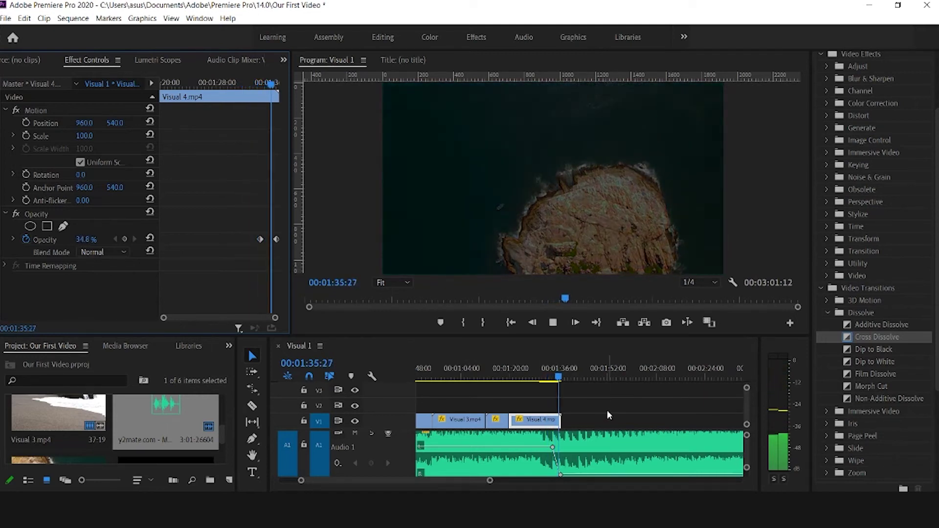
{"action": "left_click", "coordinate": [525, 368]}
{"action": "mouse_move", "coordinate": [525, 369]}
{"action": "left_mouse_down"}
{"action": "mouse_move", "coordinate": [512, 366]}
{"action": "mouse_move", "coordinate": [547, 373]}
{"action": "mouse_move", "coordinate": [519, 372]}
{"action": "left_mouse_up"}
{"action": "left_click", "coordinate": [637, 422]}
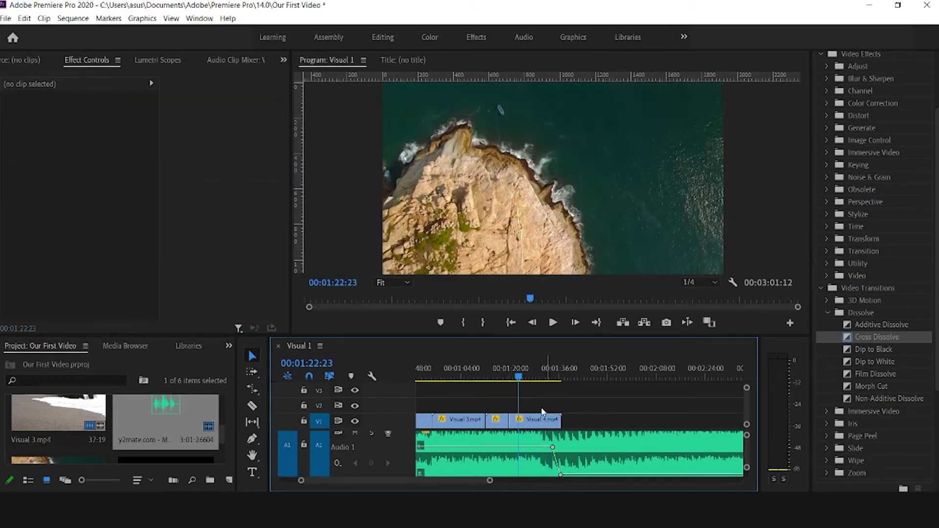
- Cut the music clip at the end of Visual 4 and delete the leftover part after the cut
{"action": "left_click_drag", "start_coordinate": [490, 483], "coordinate": [540, 481]}
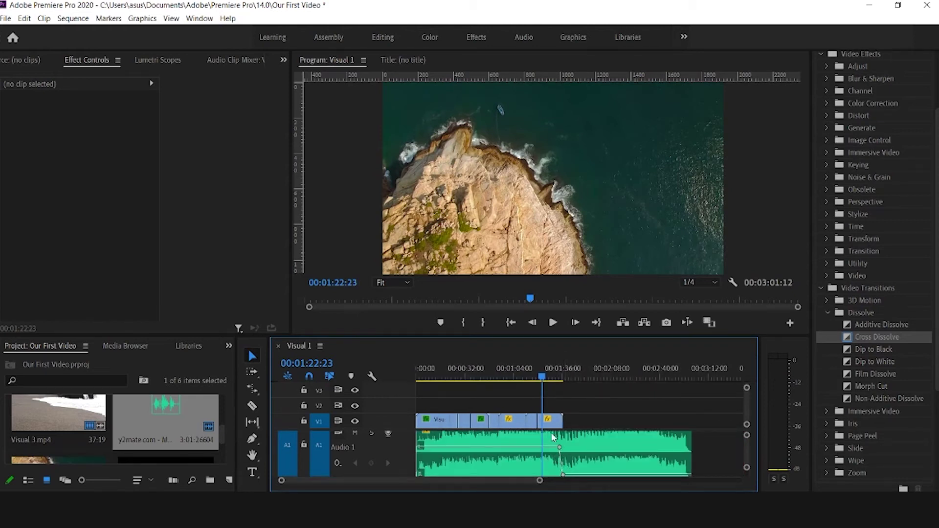
{"action": "left_click_drag", "start_coordinate": [541, 383], "coordinate": [546, 384]}
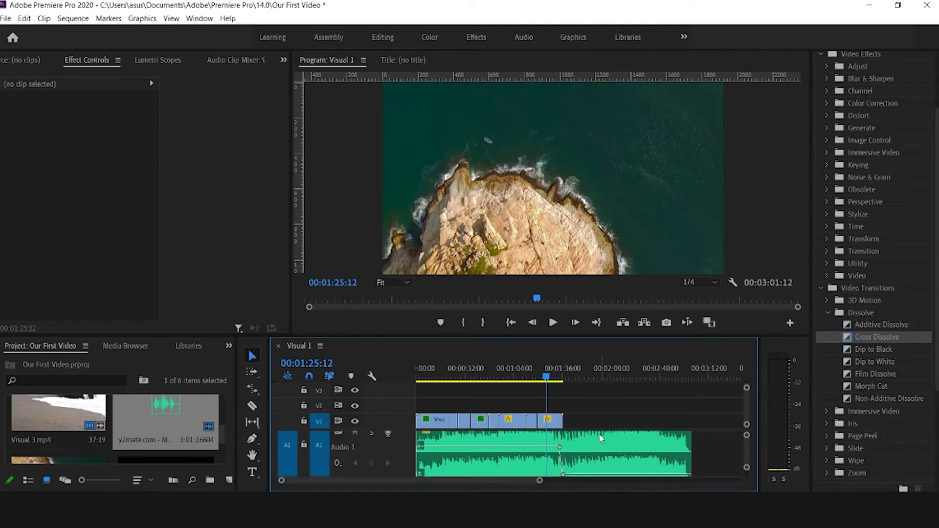
{"action": "key", "text": "c"}
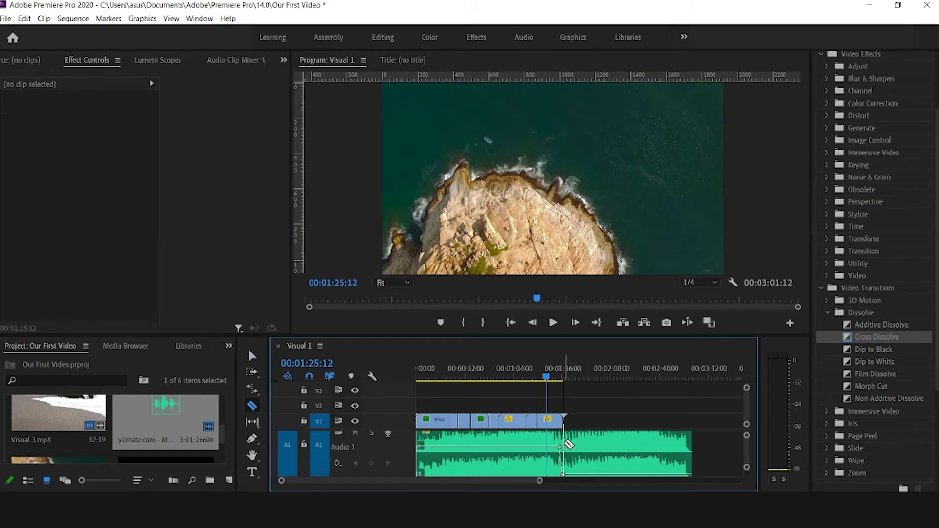
{"action": "left_click", "coordinate": [565, 443]}
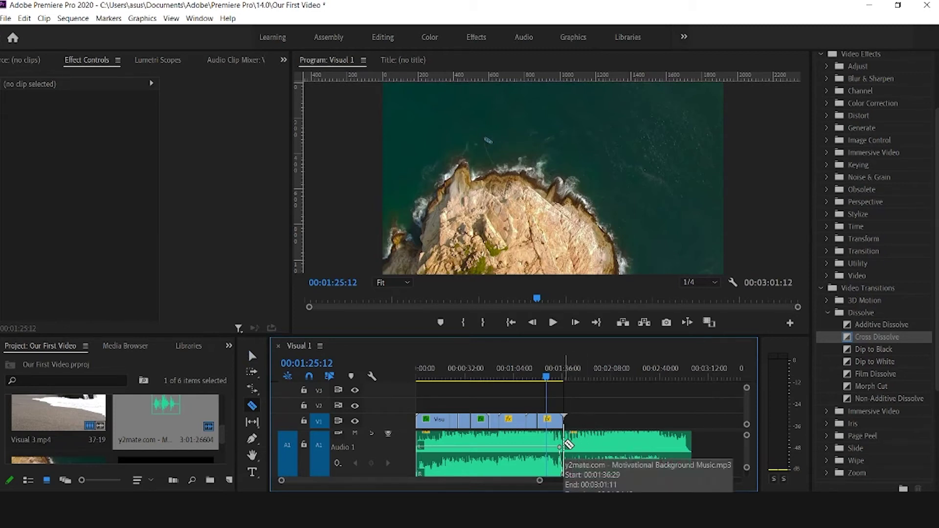
{"action": "key", "text": "v"}
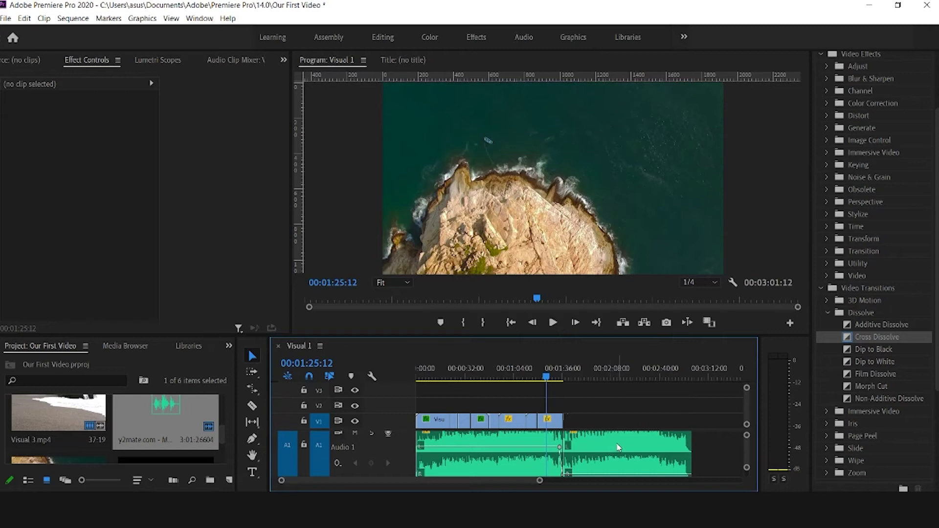
{"action": "left_click", "coordinate": [619, 447]}
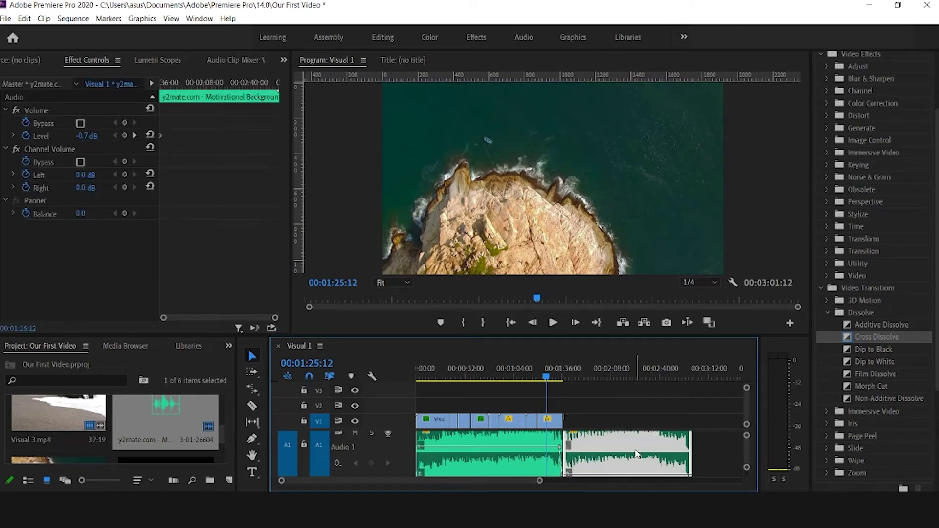
{"action": "key", "text": "Delete"}
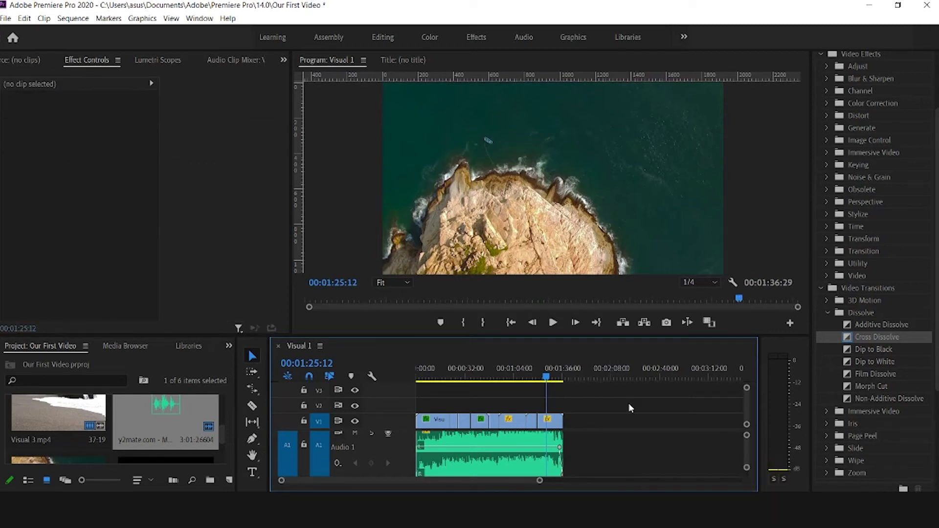
- Move the playhead to 00:01:27:00 and start a text layer over the water above the rock in Visual 4
{"action": "left_click_drag", "start_coordinate": [547, 380], "coordinate": [483, 380]}
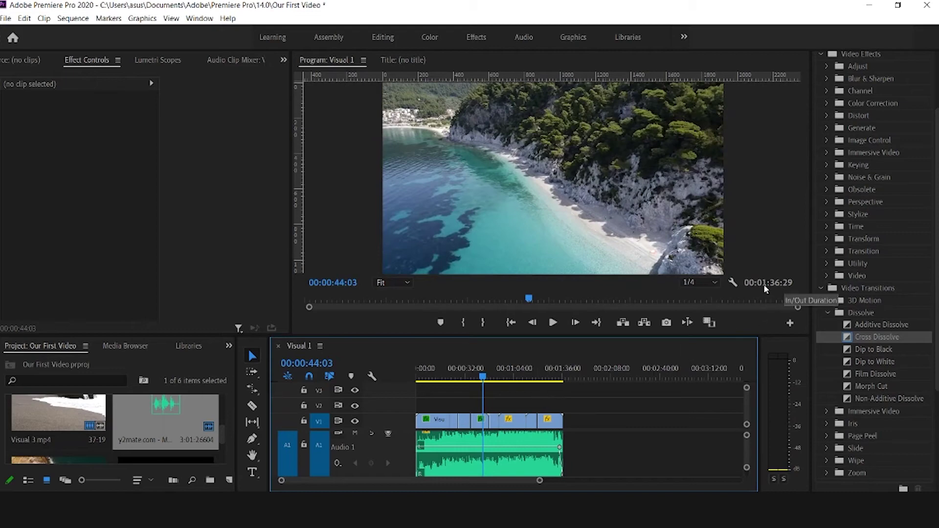
{"action": "left_click_drag", "start_coordinate": [483, 378], "coordinate": [549, 390]}
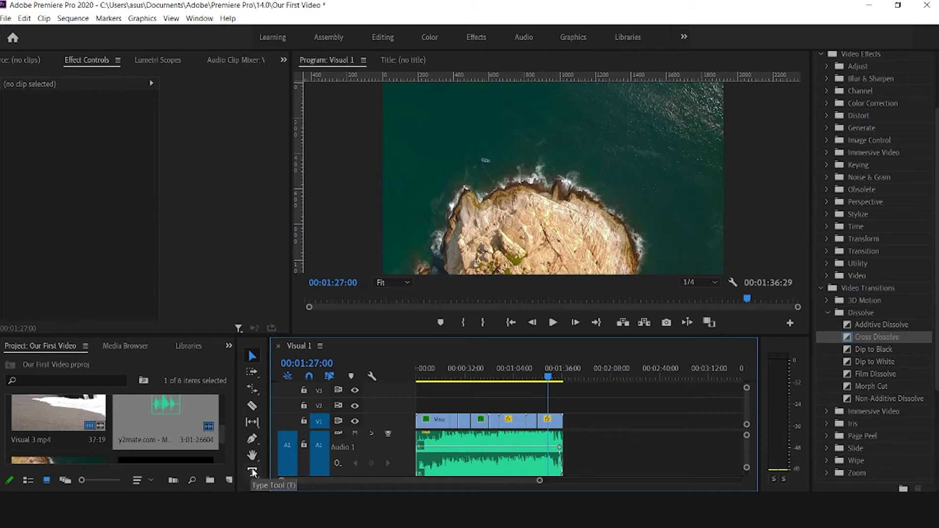
{"action": "left_click", "coordinate": [252, 473]}
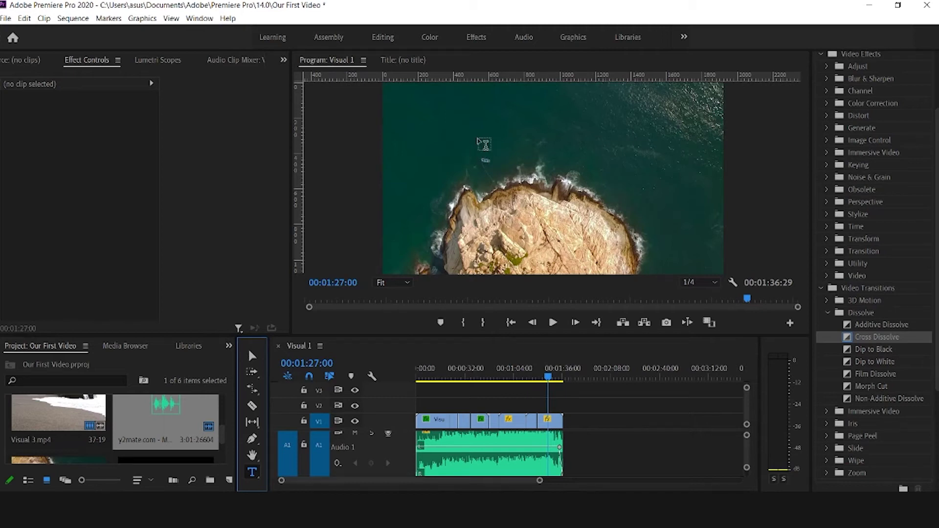
{"action": "left_click", "coordinate": [451, 152]}
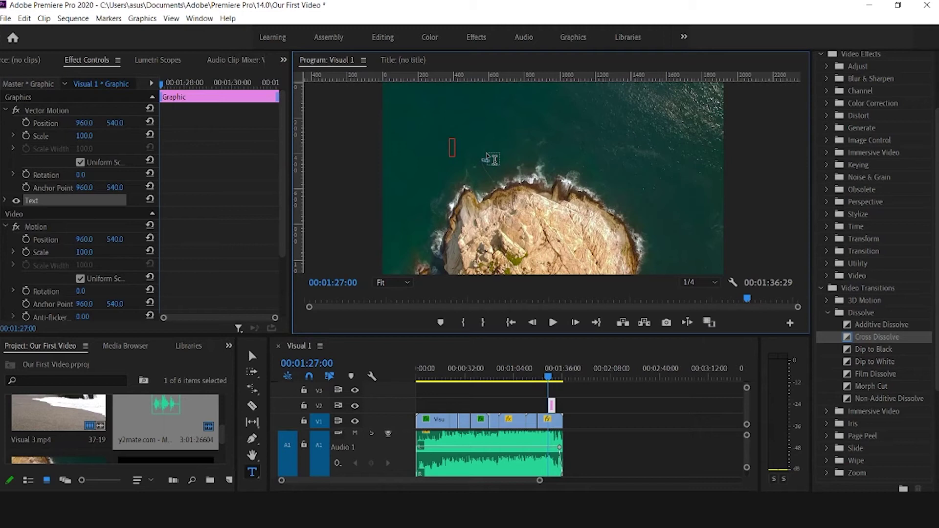
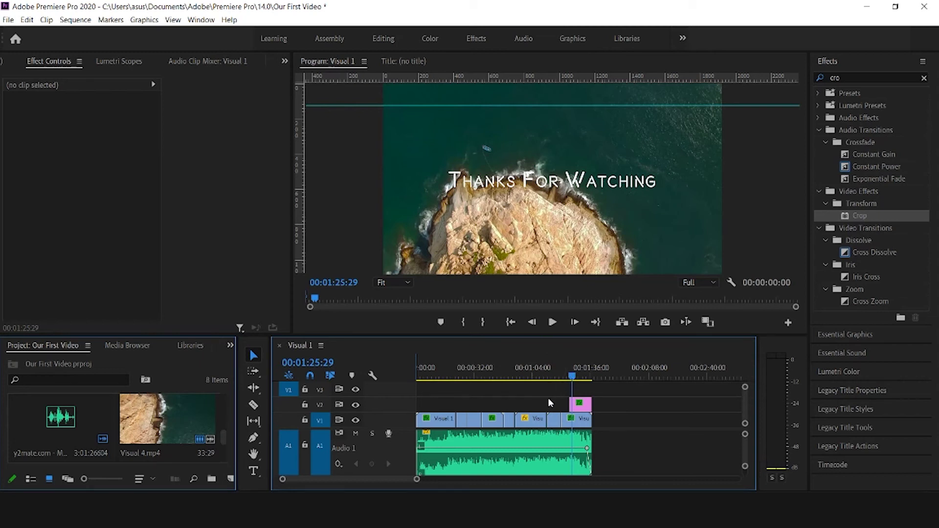
- Mark the sequence's out point at the end of the last clip and return the playhead to 00:01:33:22
{"action": "left_click_drag", "start_coordinate": [554, 375], "coordinate": [379, 368]}
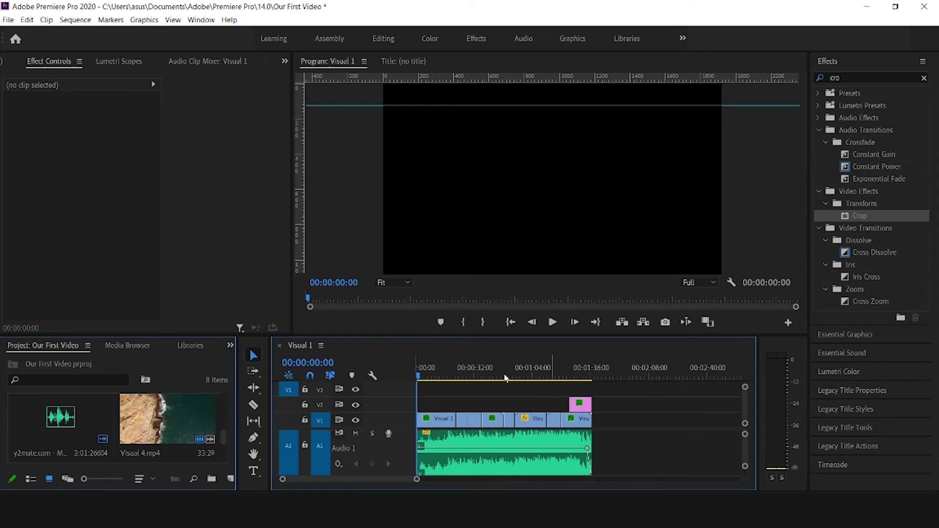
{"action": "mouse_move", "coordinate": [592, 376]}
{"action": "left_mouse_down"}
{"action": "mouse_move", "coordinate": [575, 376]}
{"action": "mouse_move", "coordinate": [593, 372]}
{"action": "left_mouse_up"}
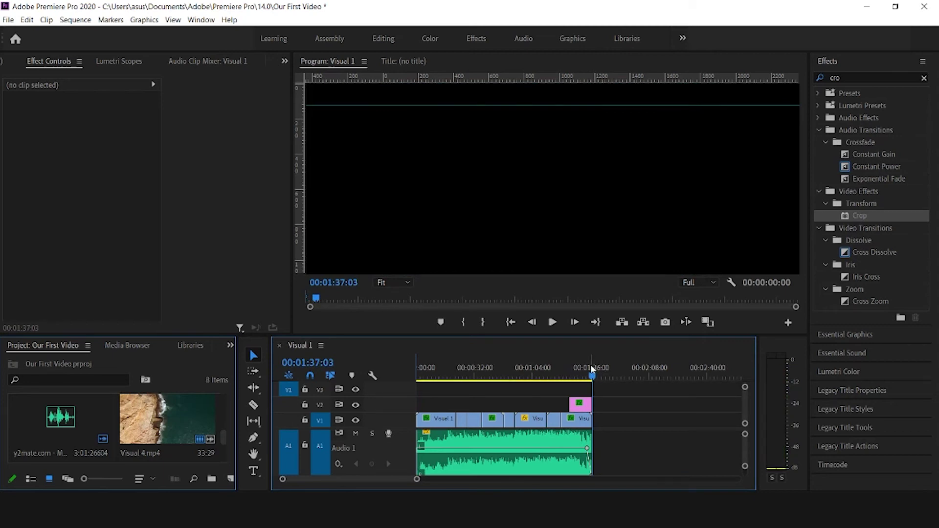
{"action": "right_click", "coordinate": [600, 365]}
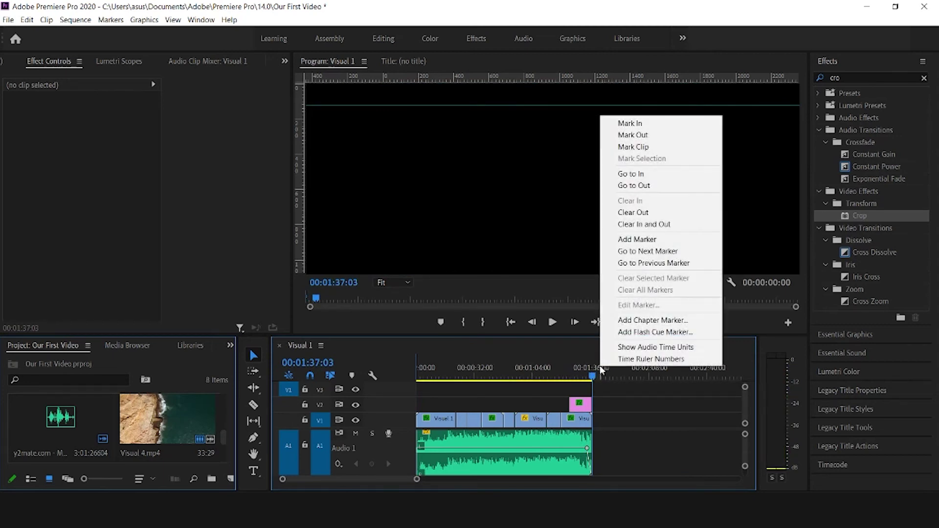
{"action": "left_click", "coordinate": [635, 136]}
{"action": "left_click_drag", "start_coordinate": [593, 378], "coordinate": [587, 375]}
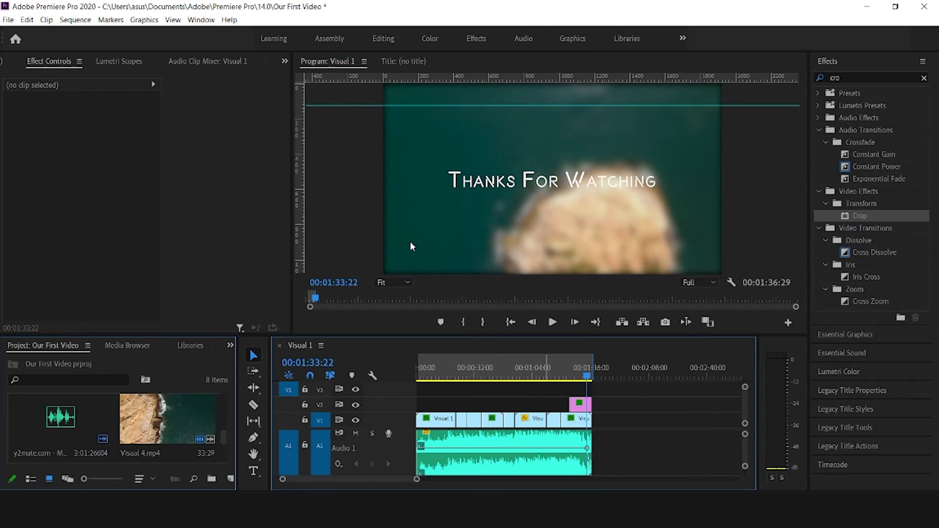
- Open the media export settings for the Visual 1 sequence
{"action": "left_click", "coordinate": [8, 20]}
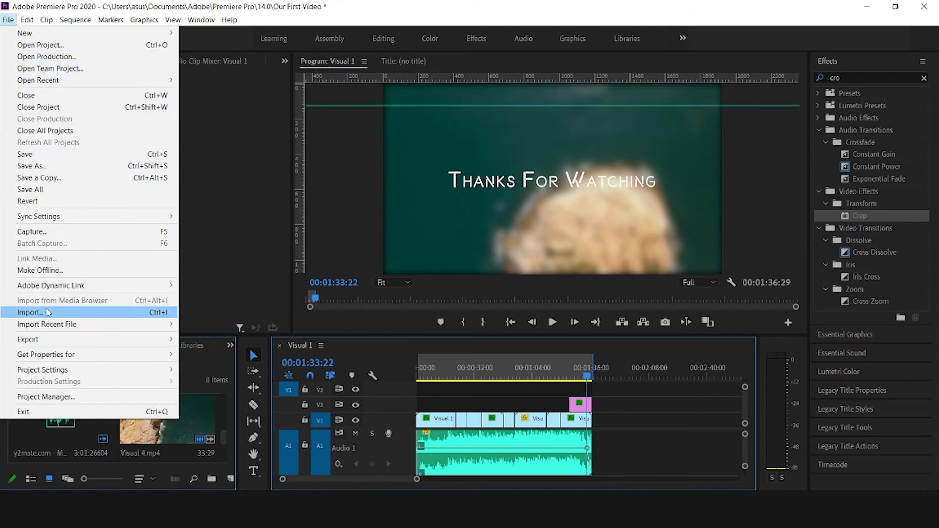
{"action": "mouse_move", "coordinate": [109, 340]}
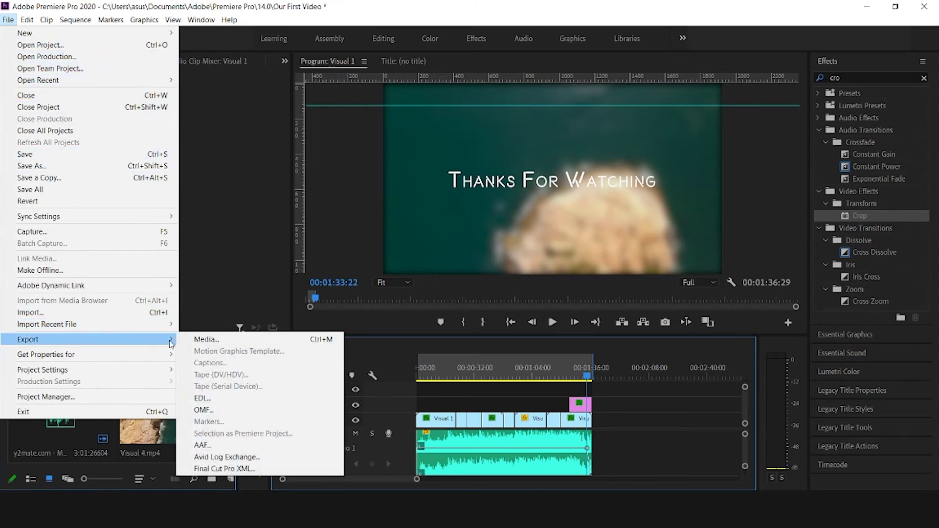
{"action": "left_click", "coordinate": [209, 341]}
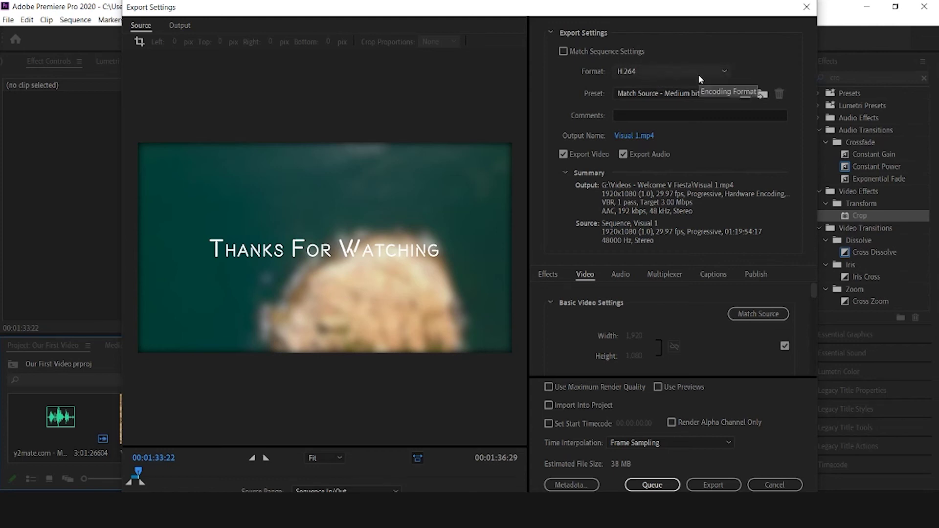
- Choose H.264 as the export format for the sequence
{"action": "left_click", "coordinate": [644, 72]}
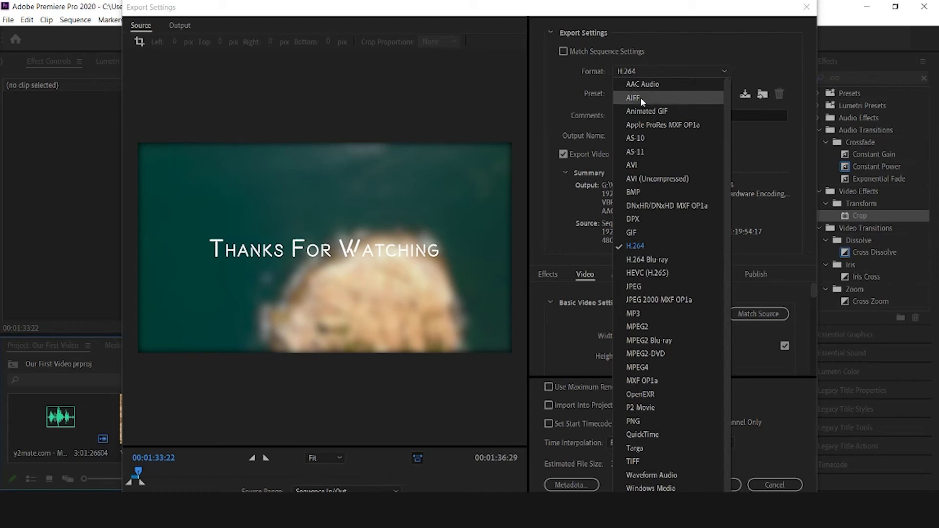
{"action": "scroll", "coordinate": [663, 286], "scroll_direction": "down", "scroll_amount": 1}
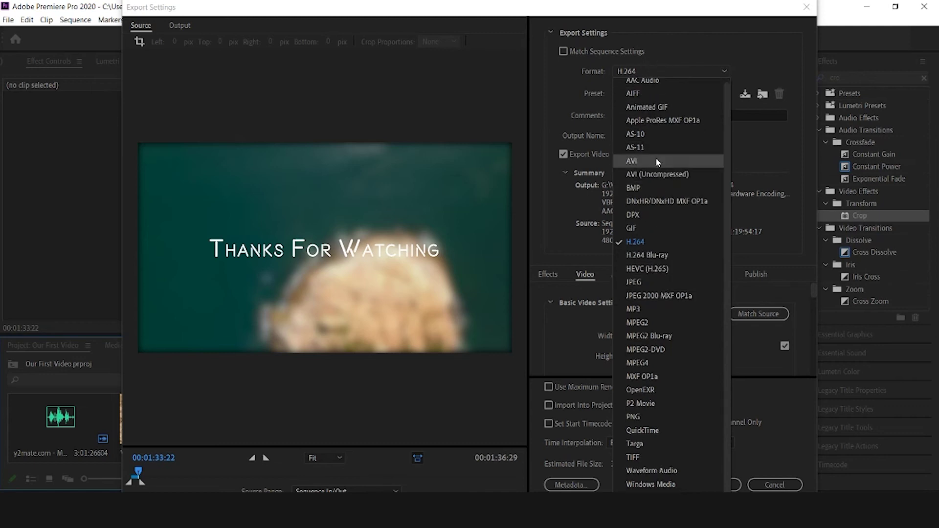
{"action": "left_click", "coordinate": [641, 241]}
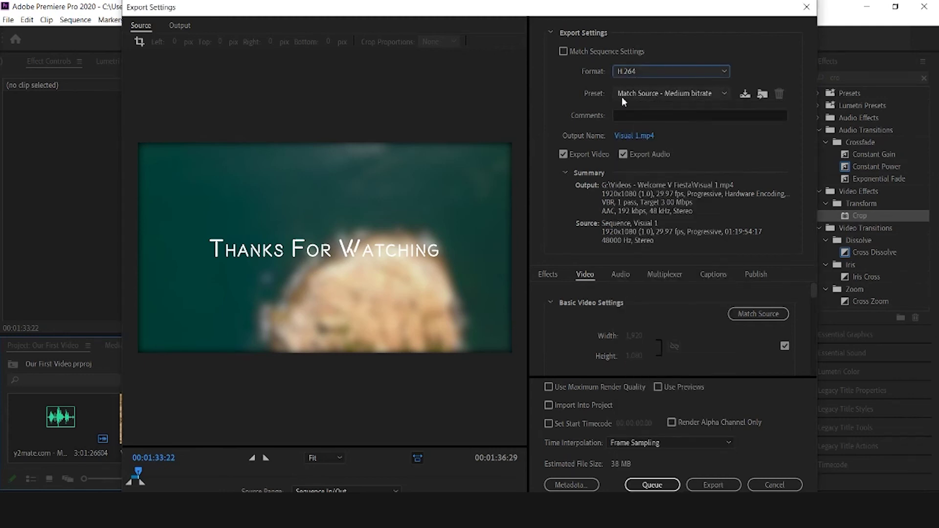
- Try the Match Source - High bitrate preset for the H.264 export
{"action": "left_click", "coordinate": [660, 91]}
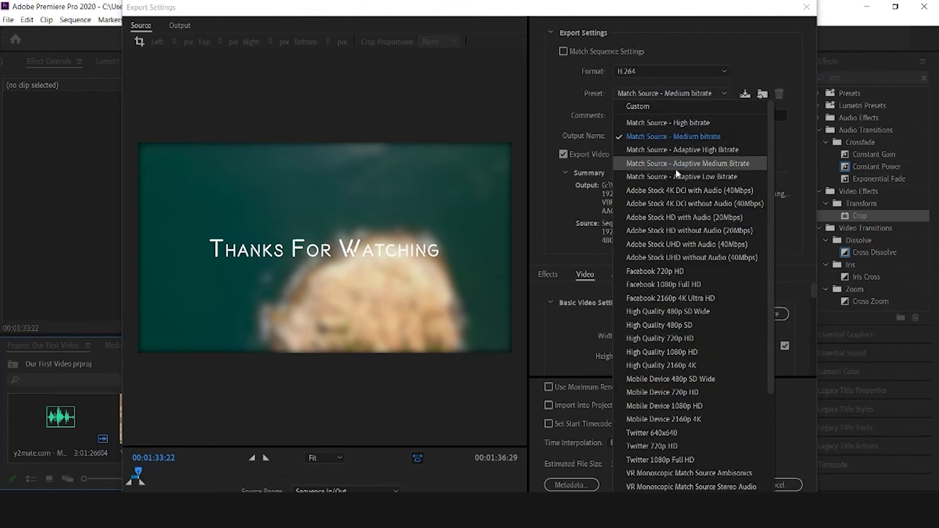
{"action": "scroll", "coordinate": [675, 168], "scroll_direction": "down", "scroll_amount": 3}
{"action": "scroll", "coordinate": [675, 205], "scroll_direction": "up", "scroll_amount": 3}
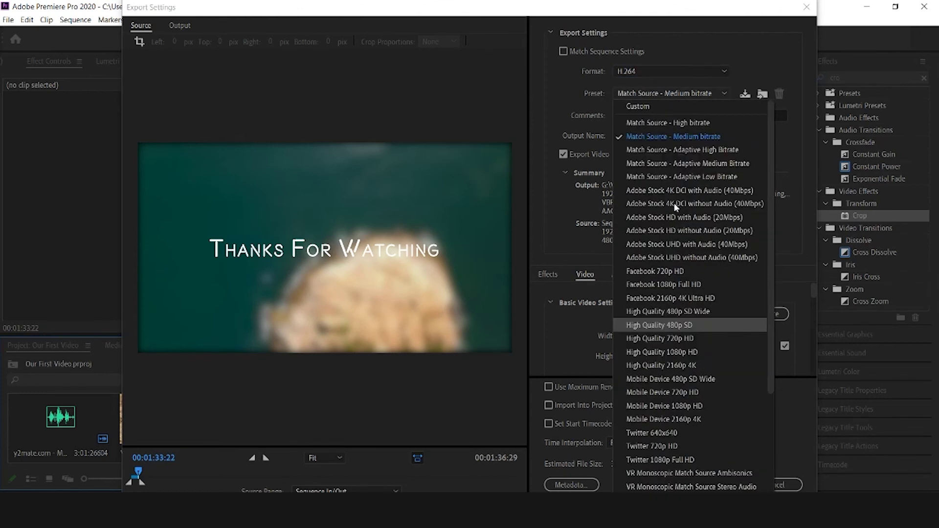
{"action": "left_click", "coordinate": [657, 123]}
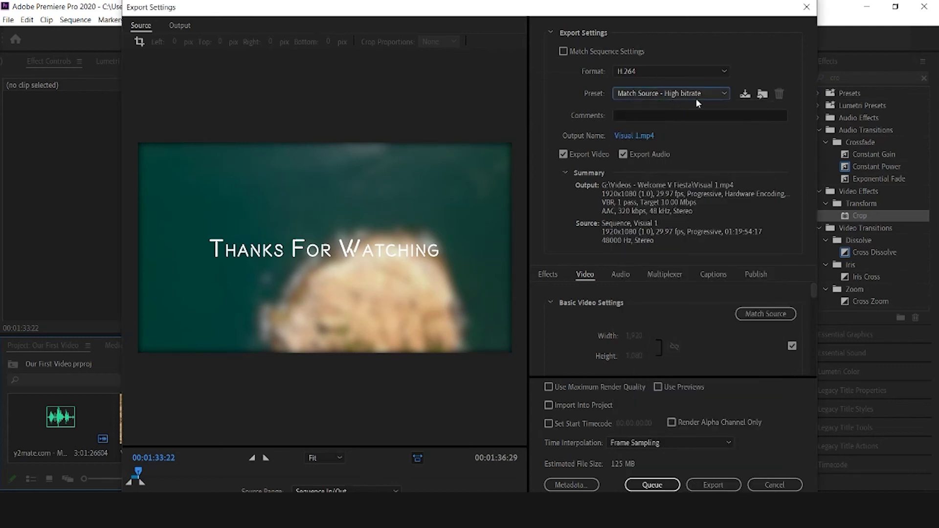
- Browse the export presets and switch back to Match Source - Medium bitrate
{"action": "left_click", "coordinate": [697, 98]}
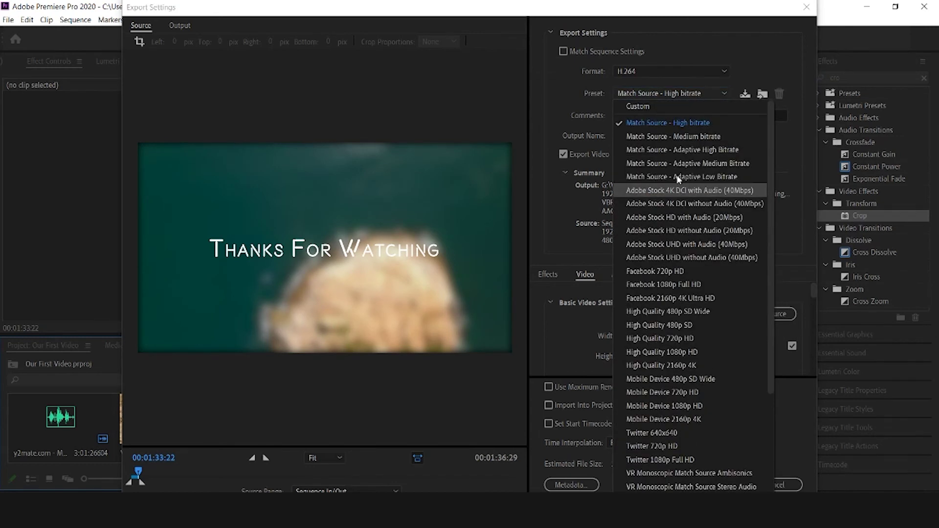
{"action": "scroll", "coordinate": [680, 183], "scroll_direction": "down", "scroll_amount": 3}
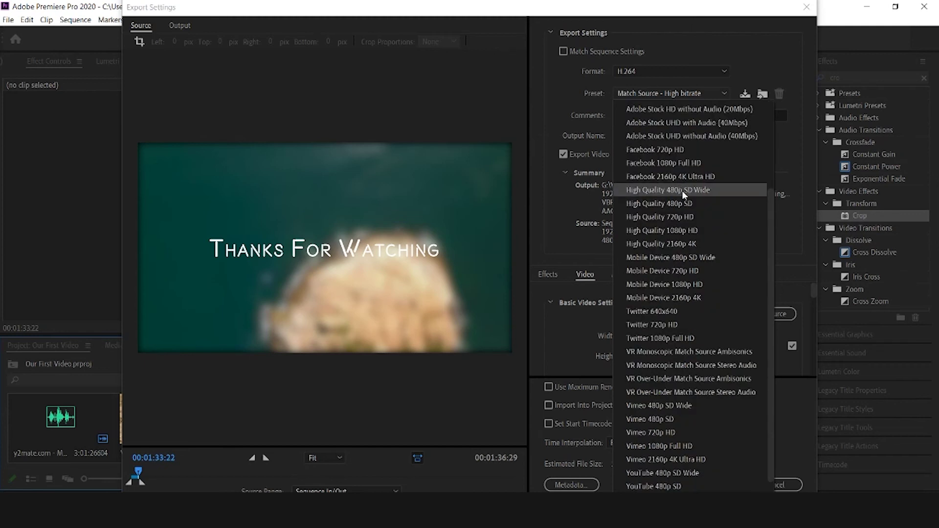
{"action": "scroll", "coordinate": [680, 200], "scroll_direction": "up", "scroll_amount": 3}
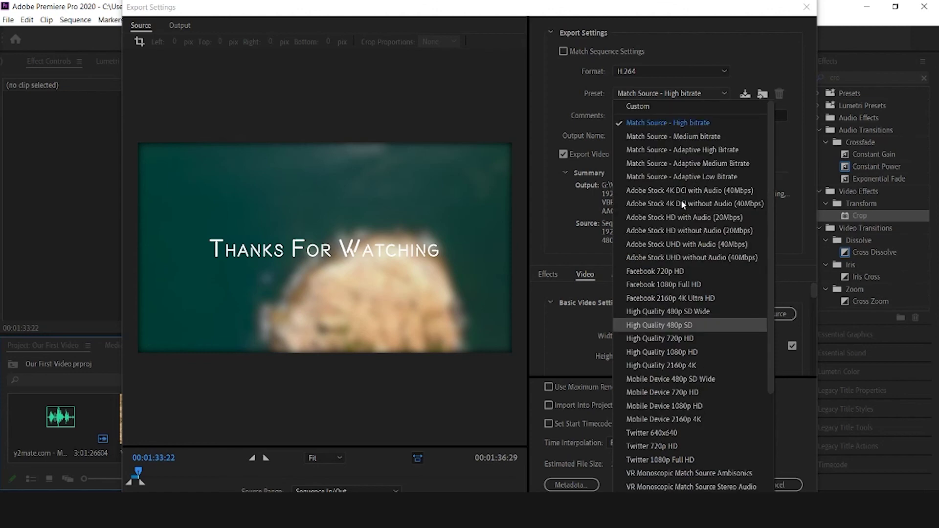
{"action": "left_click", "coordinate": [668, 132]}
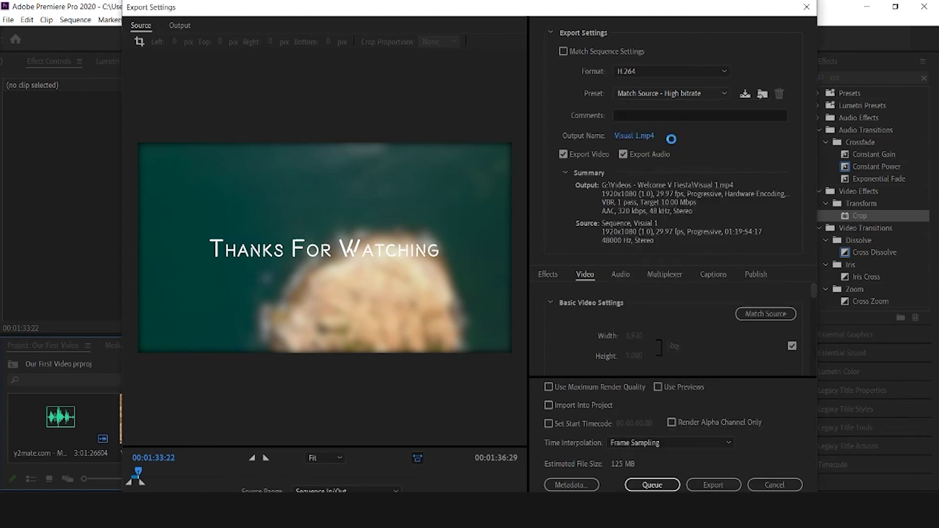
- Review the available export presets, including the YouTube ones, and set the preset to Match Source - High bitrate
{"action": "left_click", "coordinate": [700, 94]}
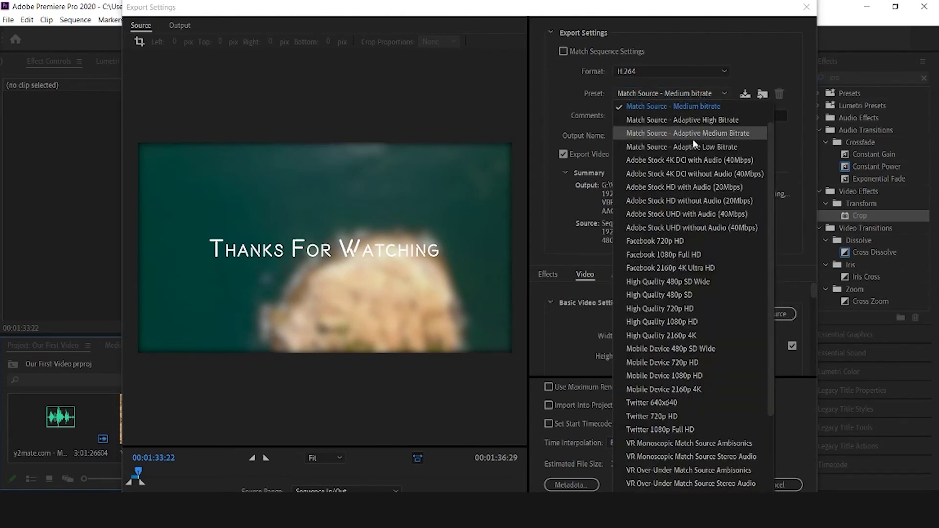
{"action": "scroll", "coordinate": [694, 143], "scroll_direction": "up", "scroll_amount": 2}
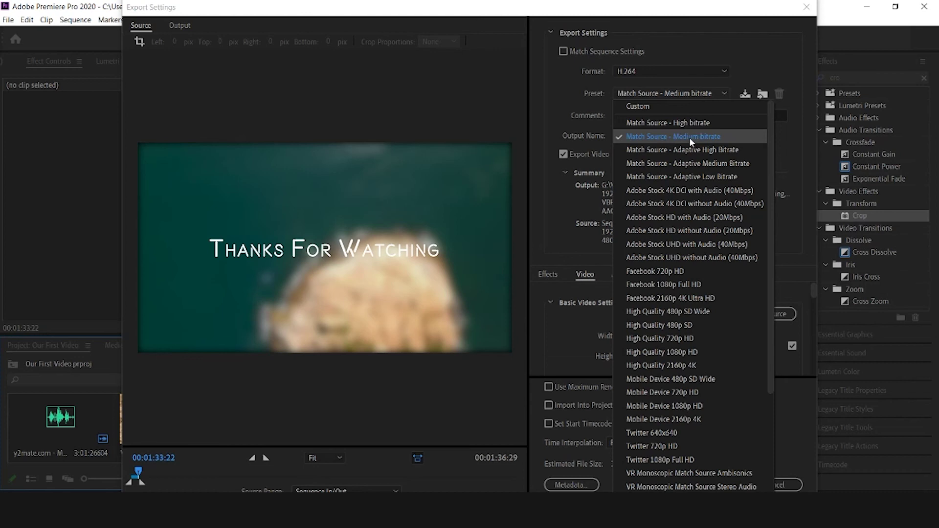
{"action": "scroll", "coordinate": [678, 149], "scroll_direction": "down", "scroll_amount": 4}
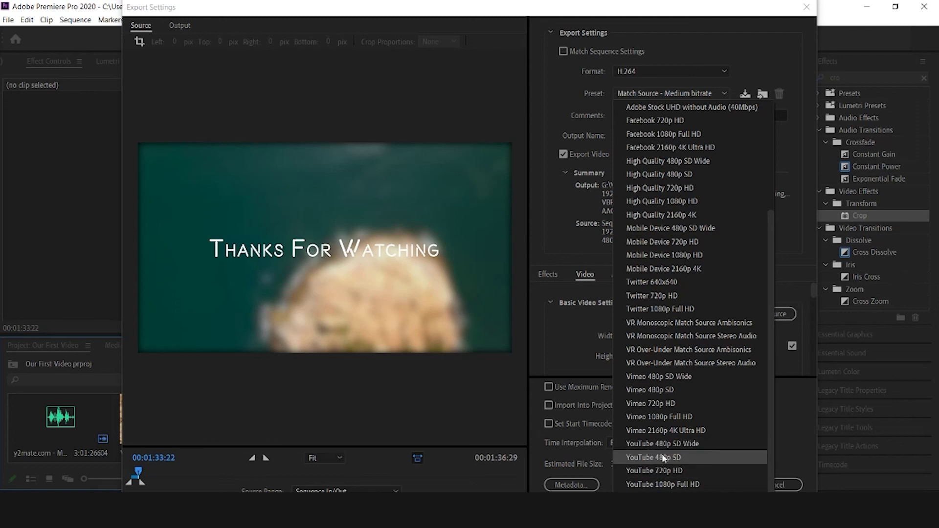
{"action": "scroll", "coordinate": [668, 402], "scroll_direction": "up", "scroll_amount": 5}
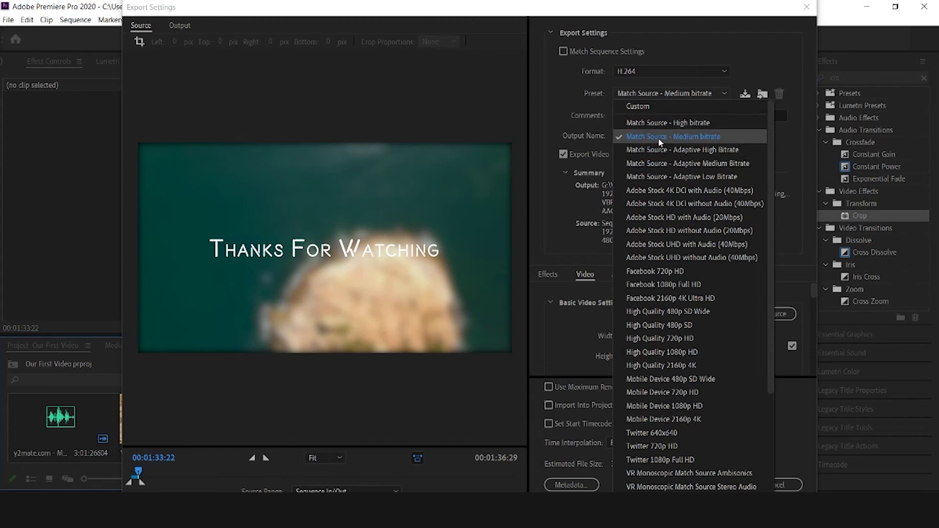
{"action": "left_click", "coordinate": [654, 124]}
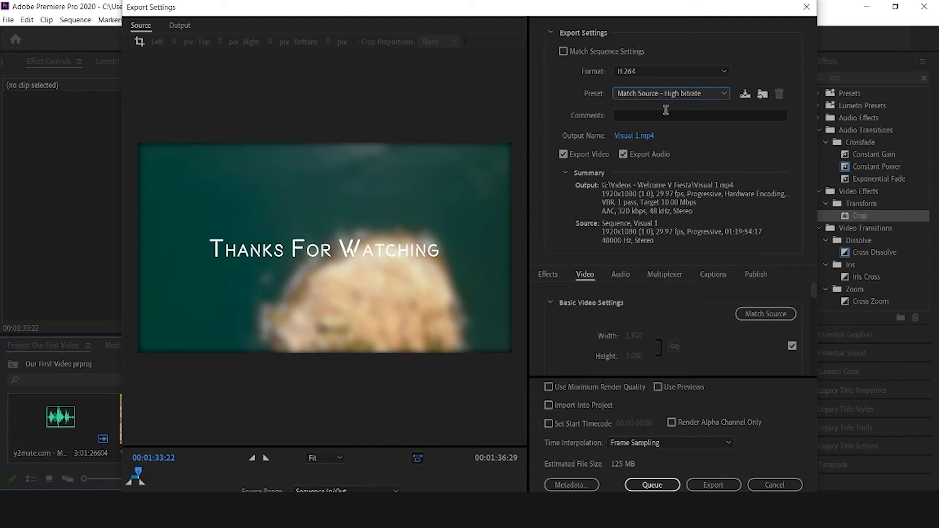
- Set the output file to Visual Final in the Desktop's Tutorials folder and export the video
{"action": "left_click", "coordinate": [634, 137]}
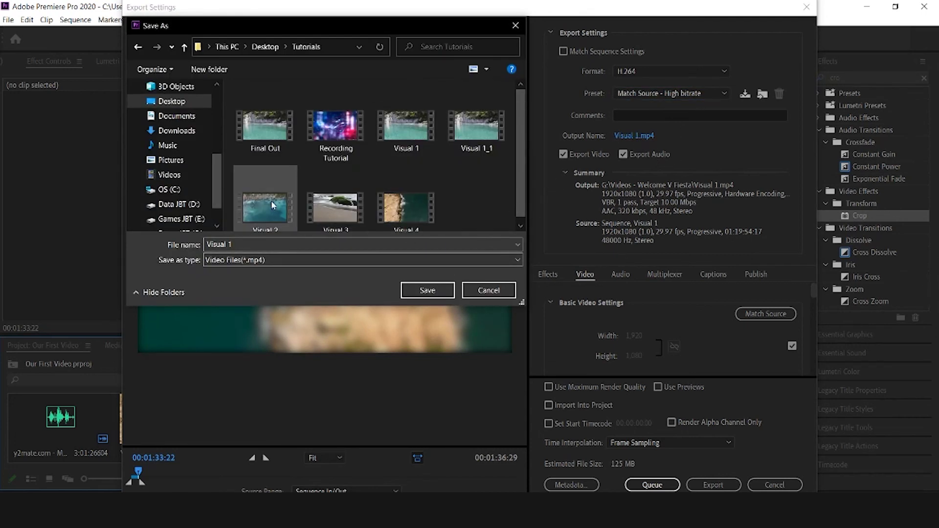
{"action": "double_click", "coordinate": [237, 246]}
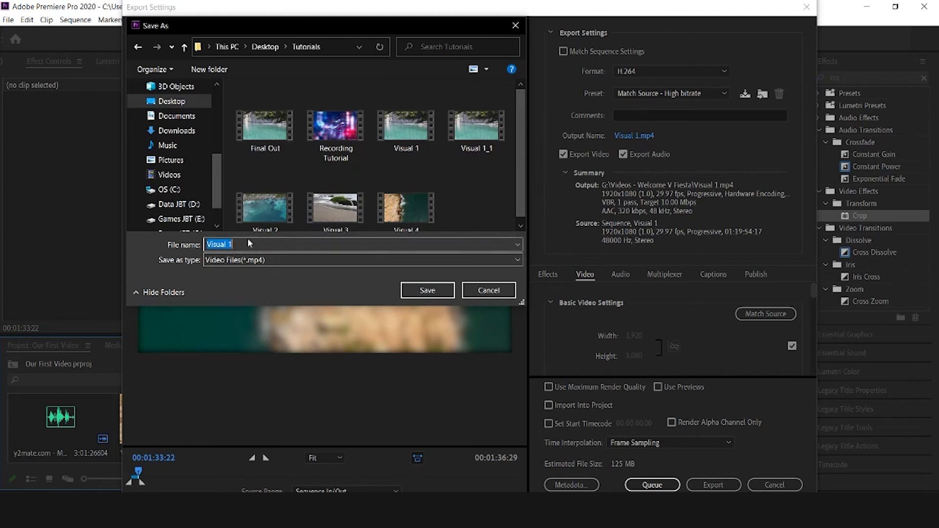
{"action": "key", "text": "BackSpace"}
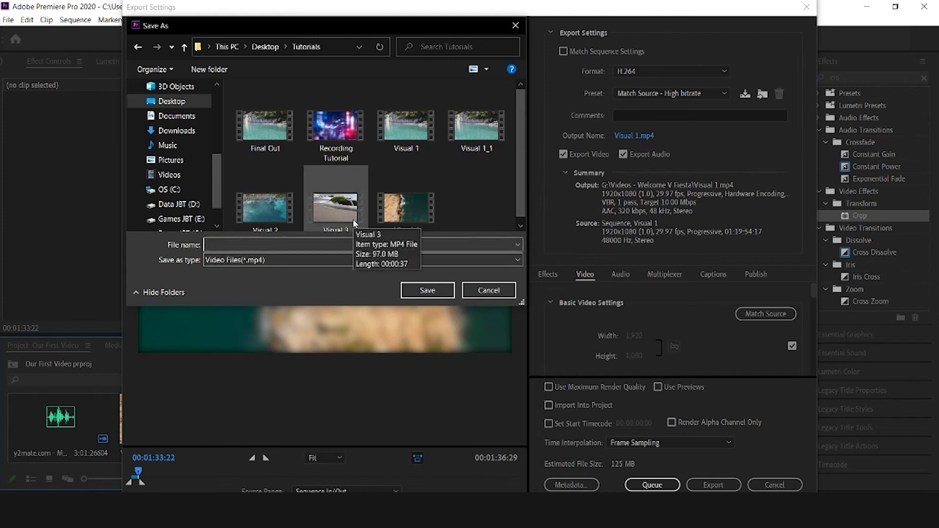
{"action": "type", "text": "Visual"}
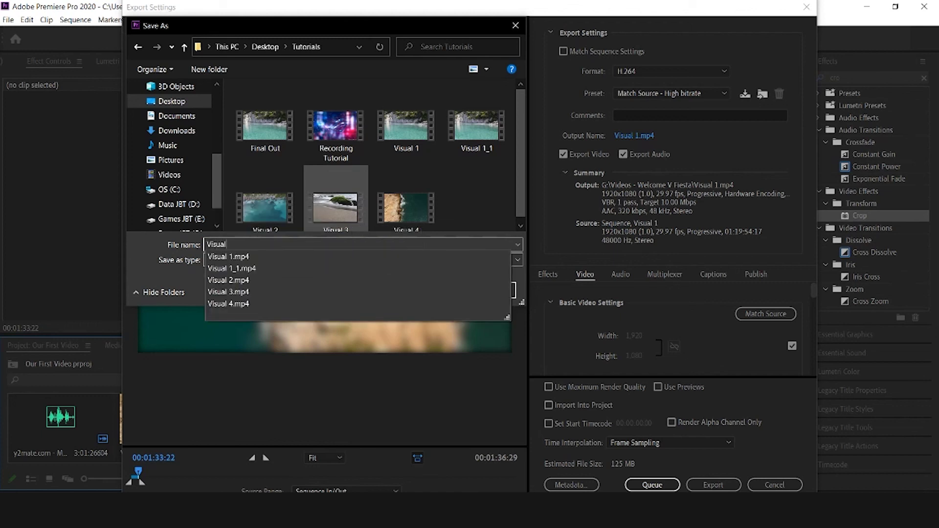
{"action": "type", "text": " Final"}
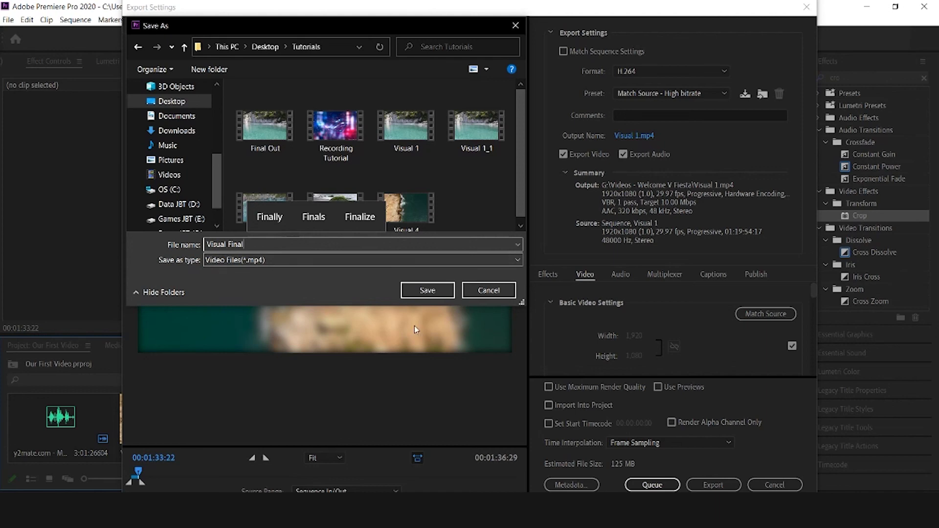
{"action": "left_click", "coordinate": [436, 293]}
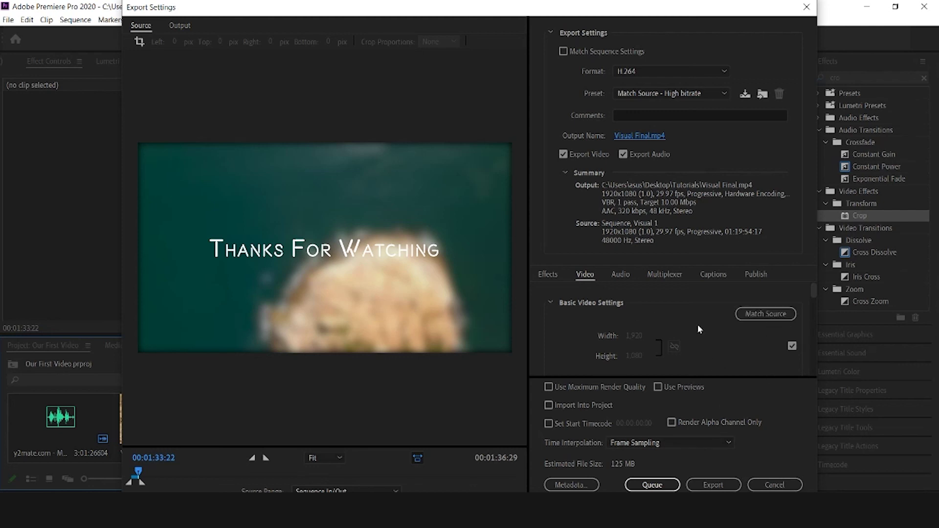
{"action": "left_click", "coordinate": [713, 485]}
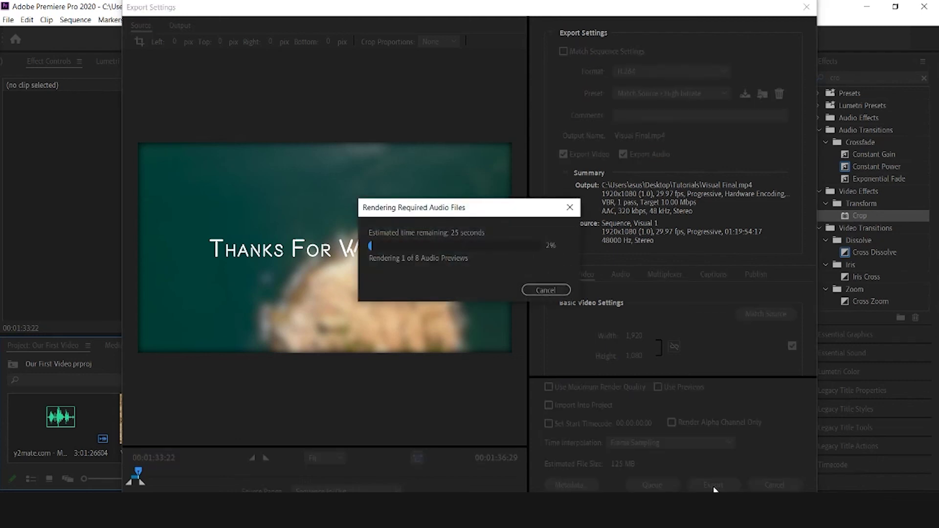